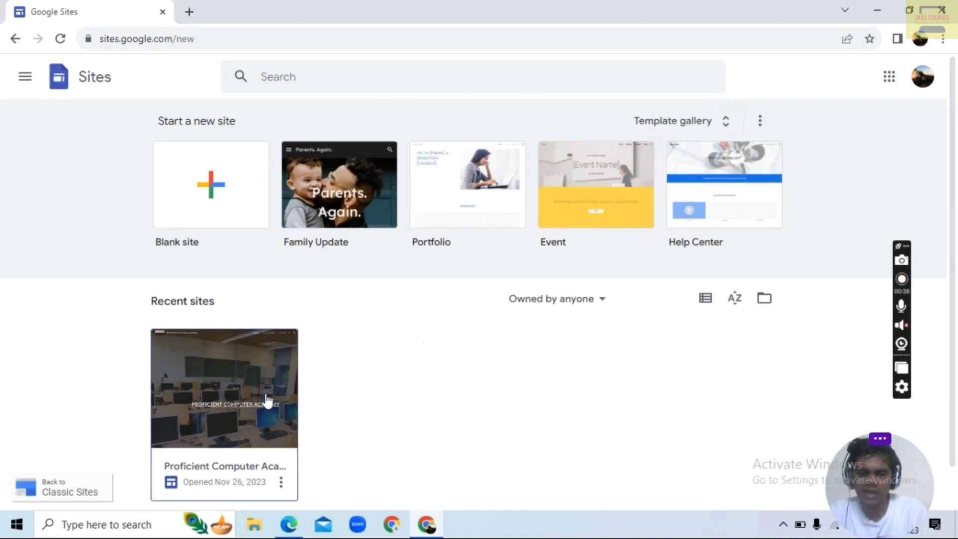
Create a new blank site and replace the header's page title with "SKILL COURSE ACADEMY"
click(201, 208)
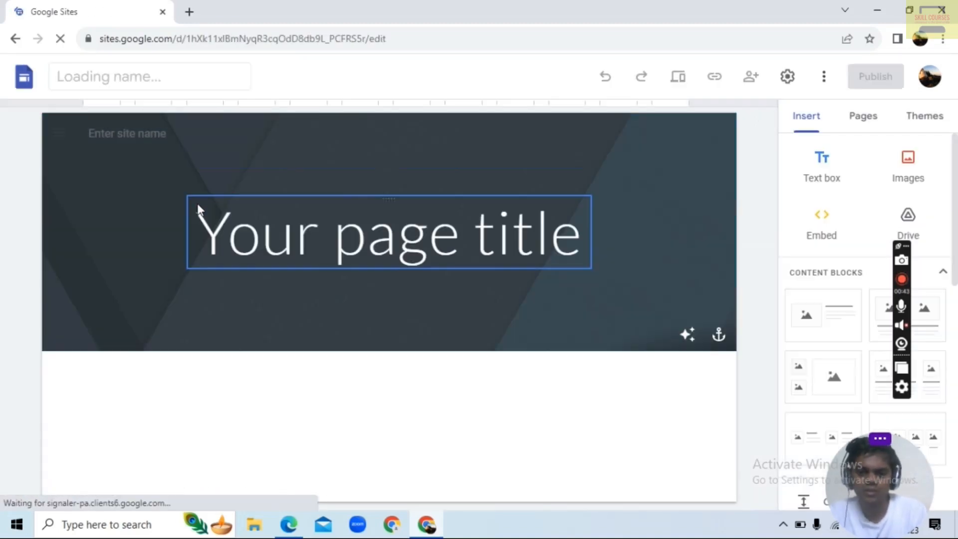
click(474, 265)
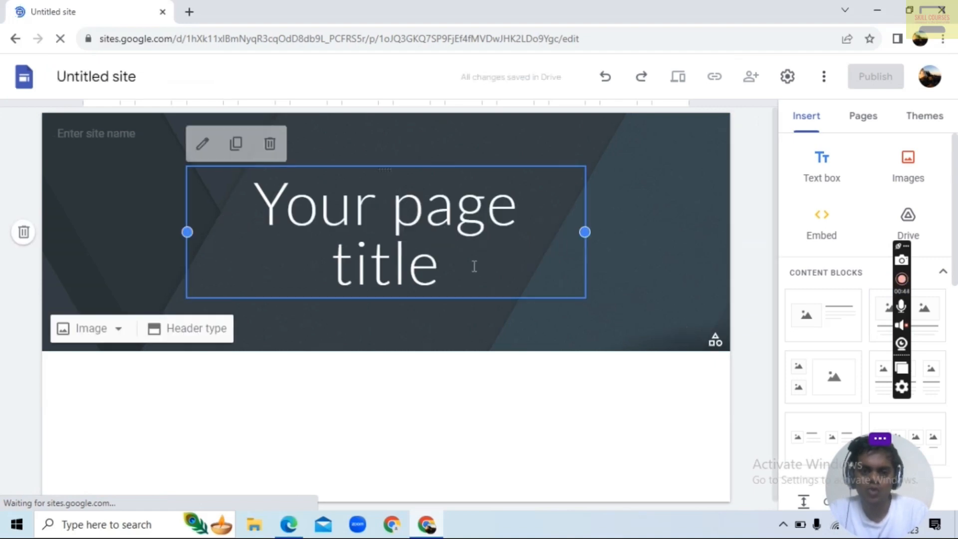
key(BackSpace)
key(BackSpace)
key(BackSpace)
key(BackSpace)
key(BackSpace)
key(BackSpace)
key(BackSpace)
key(BackSpace)
key(BackSpace)
key(BackSpace)
key(BackSpace)
key(BackSpace)
key(BackSpace)
key(BackSpace)
key(BackSpace)
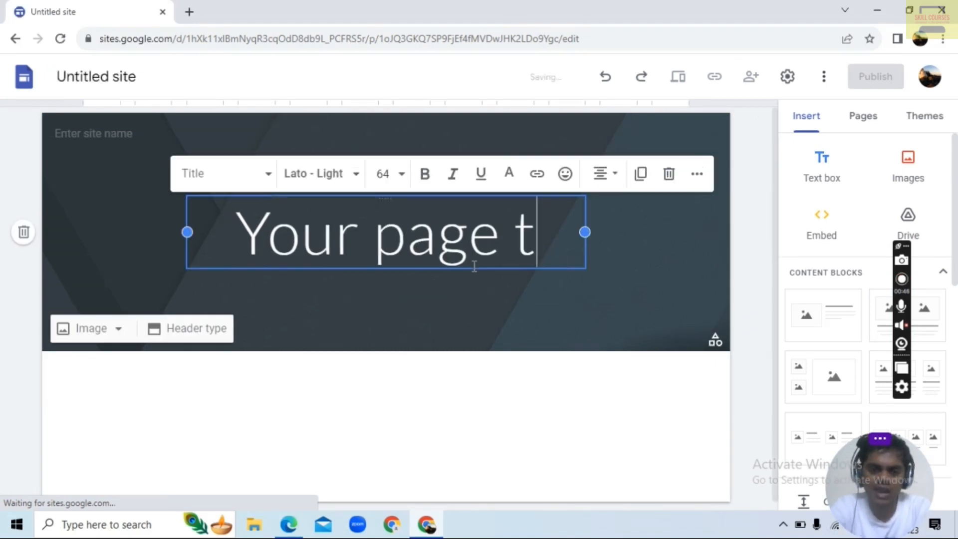
text(S)
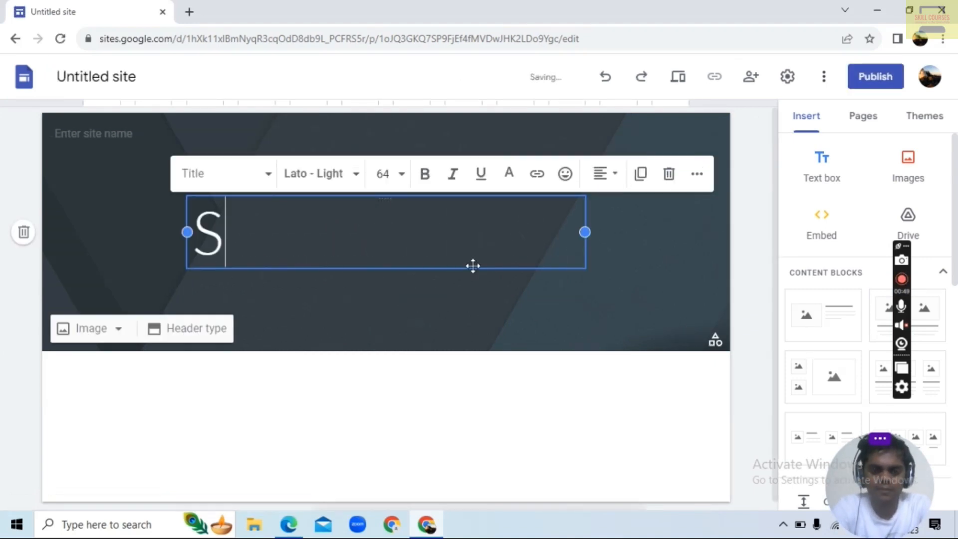
text(KILL COUR)
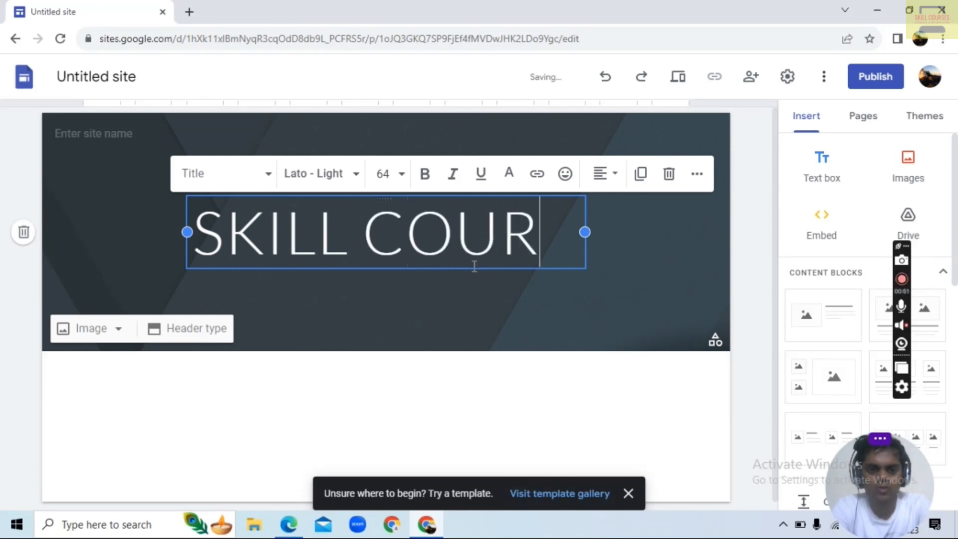
text(SE ACADEMY)
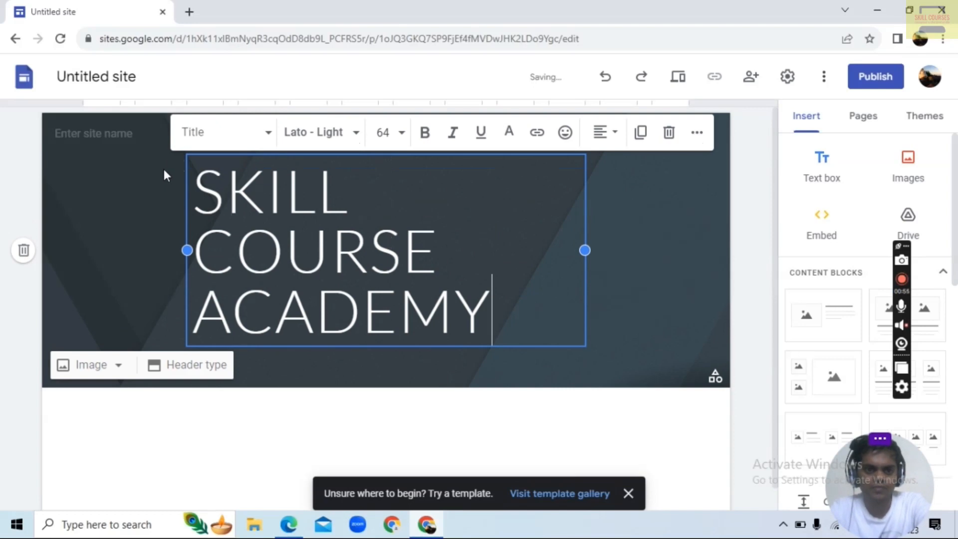
Format the whole page title with font size 36, centre alignment and bold
drag(191, 180, 591, 341)
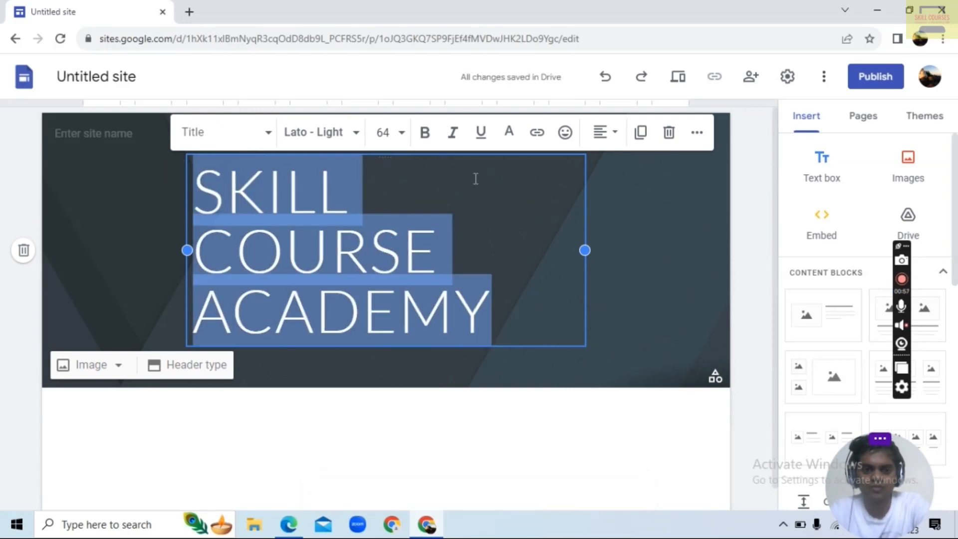
click(404, 133)
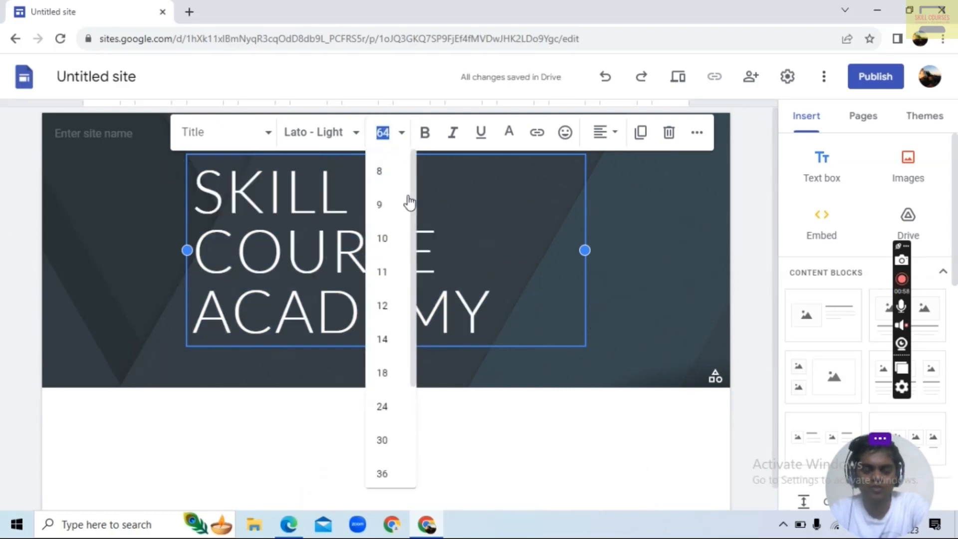
scroll(394, 424, down, 2)
click(385, 406)
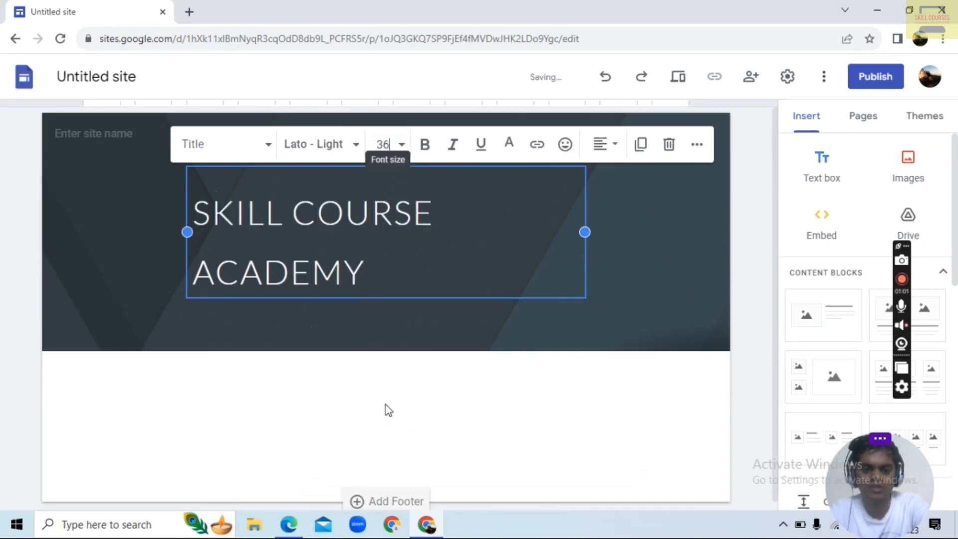
click(610, 150)
click(608, 223)
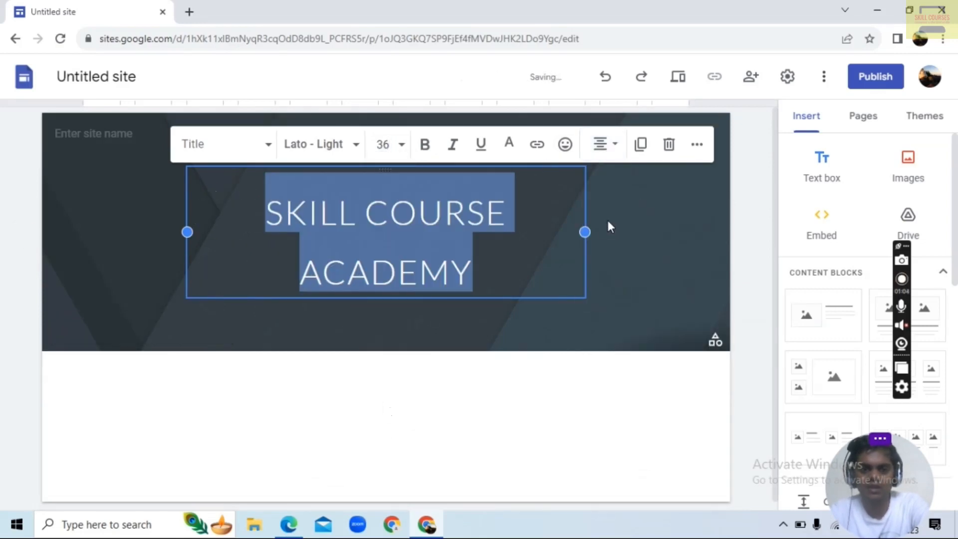
click(425, 150)
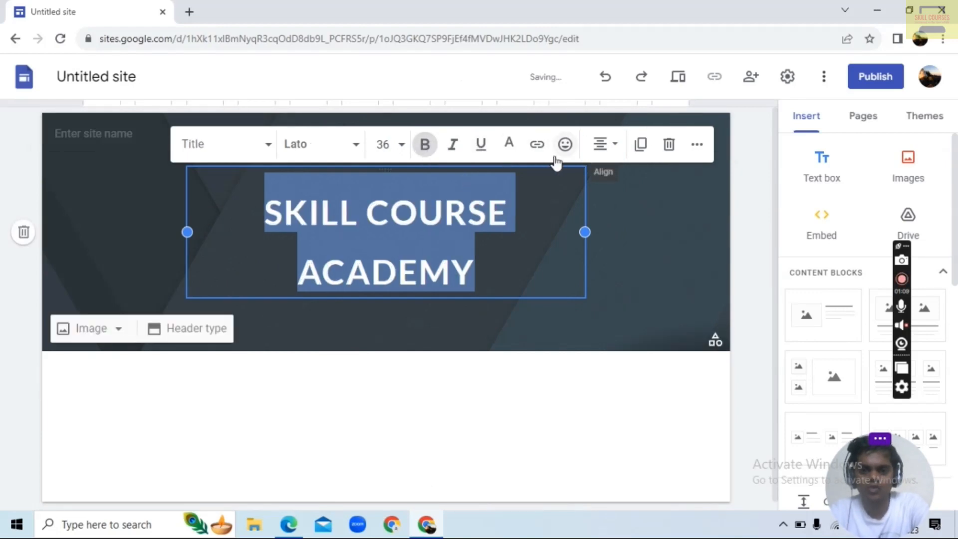
click(537, 145)
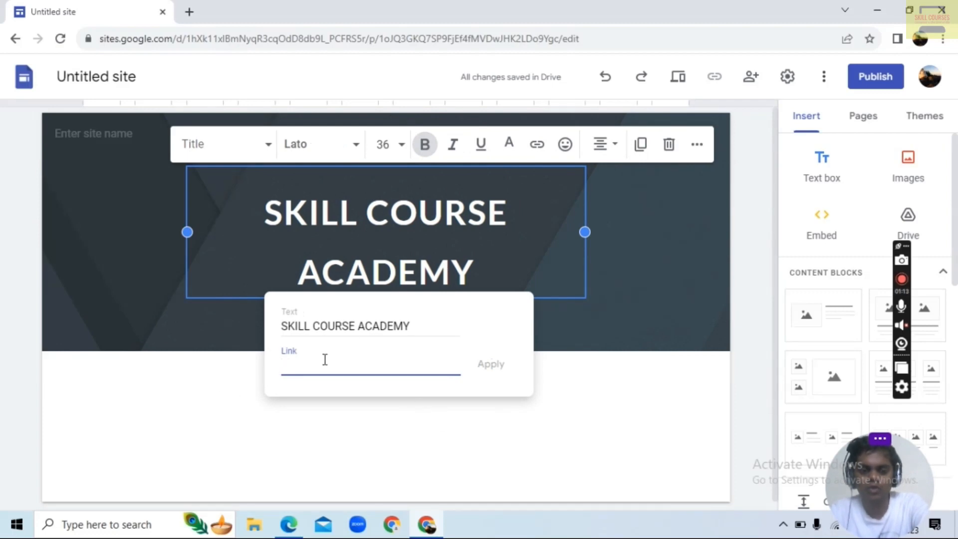
text(GOOGLE.)
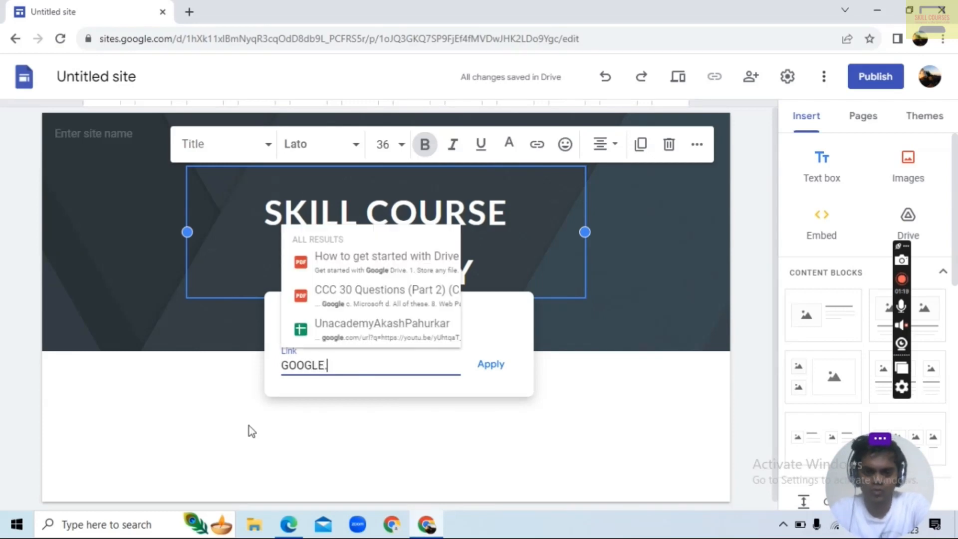
key(BackSpace)
key(BackSpace)
key(BackSpace)
key(BackSpace)
key(BackSpace)
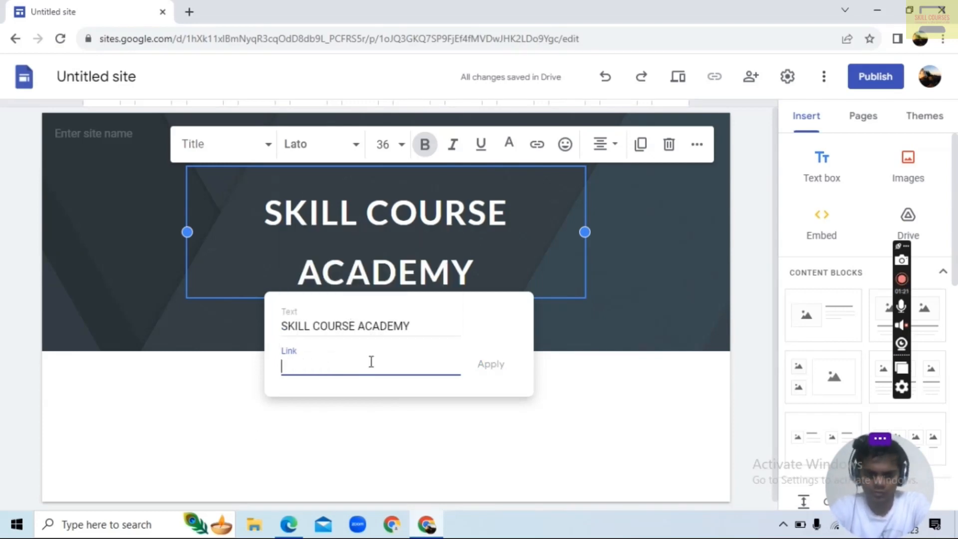
click(492, 430)
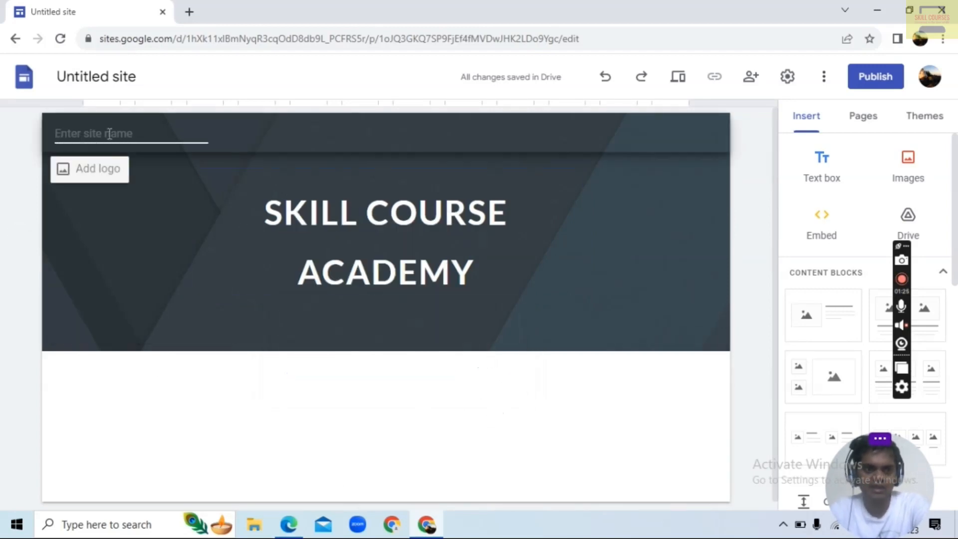
Enter "SKILL COUSES ACADEMY" as the site name in the header
text(SKILL COUS)
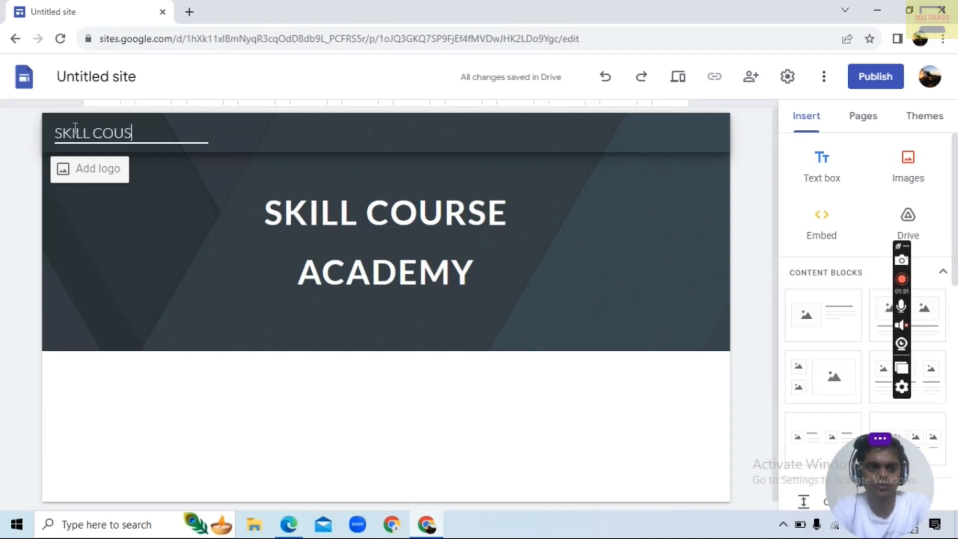
text(ES ACAD)
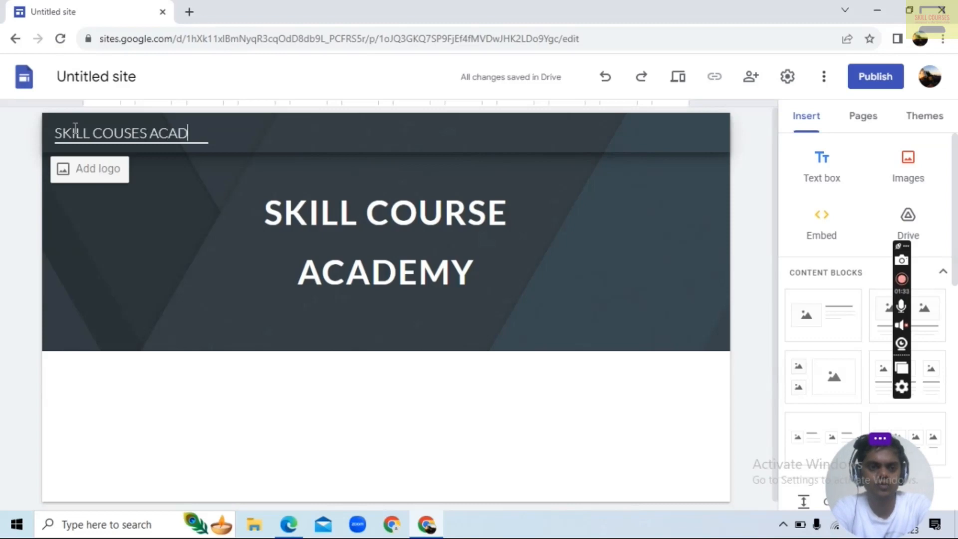
text(EMY)
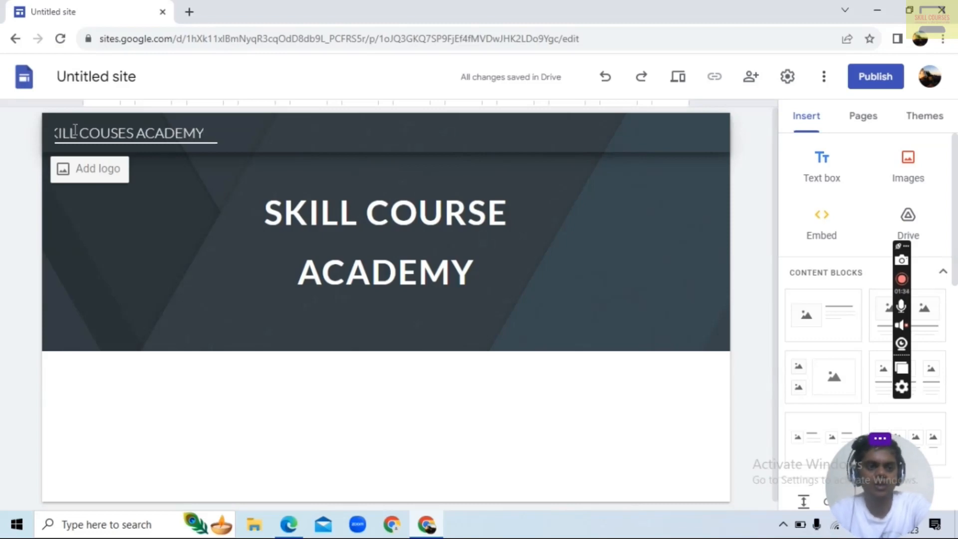
Look for a site logo by searching Google Images for "COMPUTER INSTITUTE LOGO"
click(90, 170)
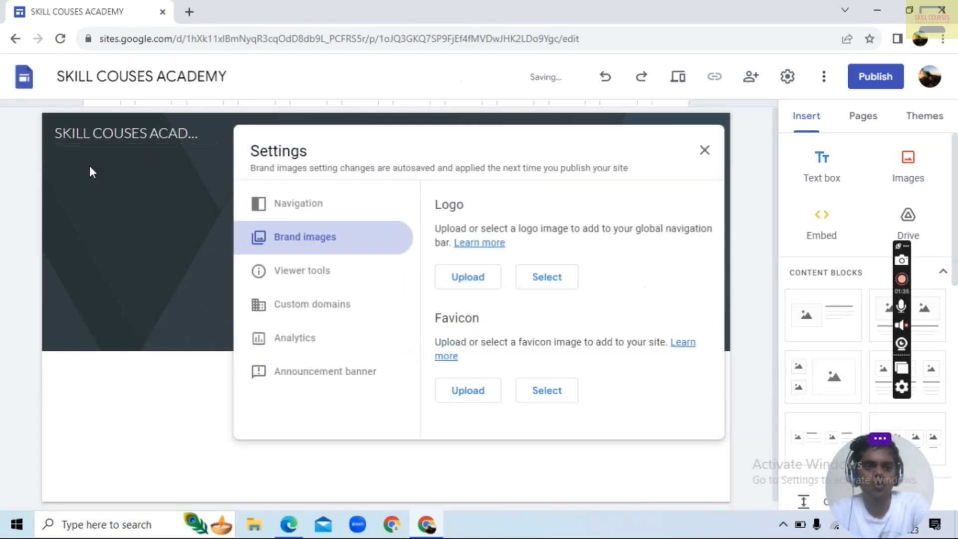
click(547, 281)
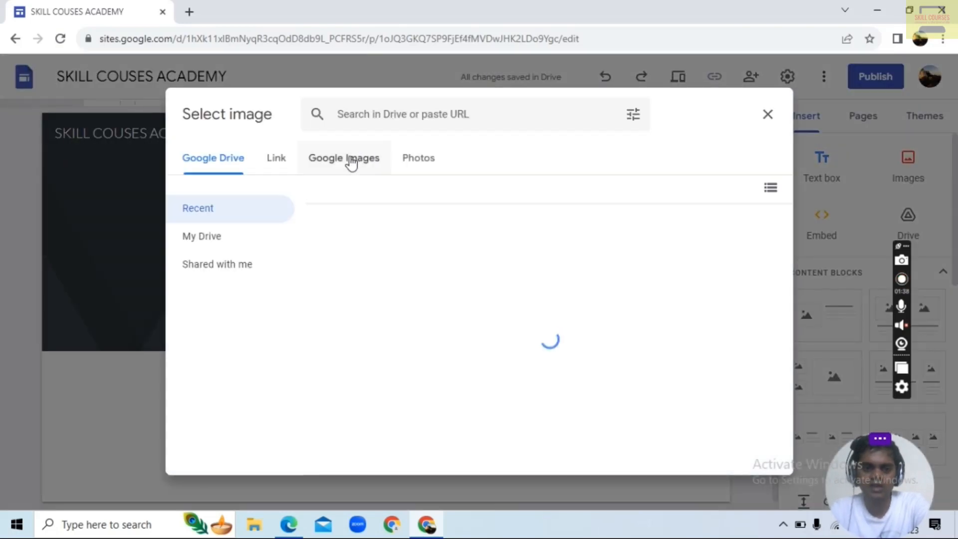
click(351, 163)
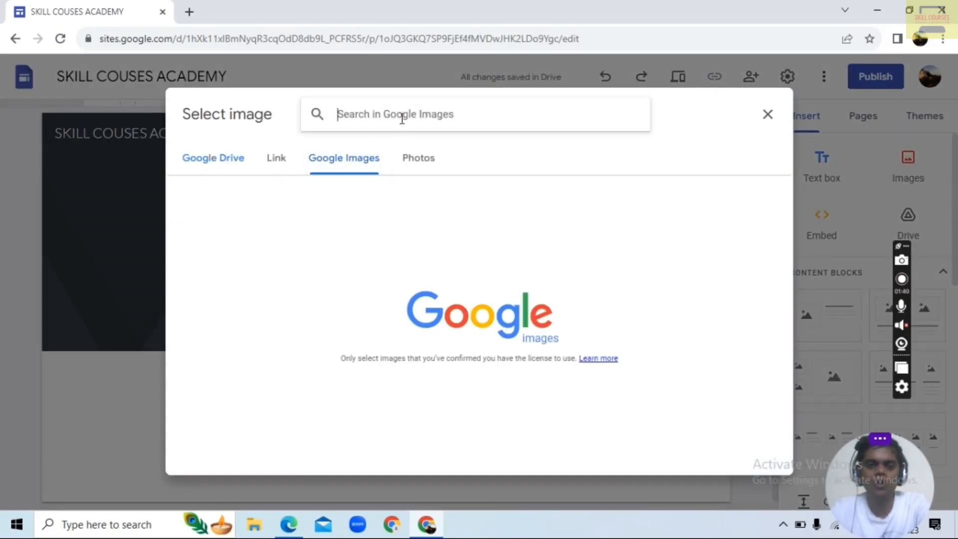
text(COM)
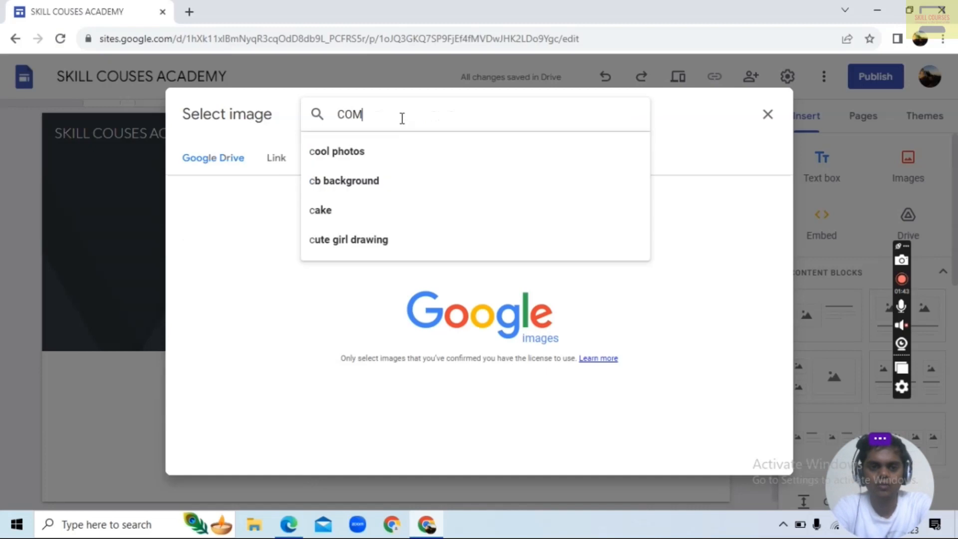
text(PUTER INS)
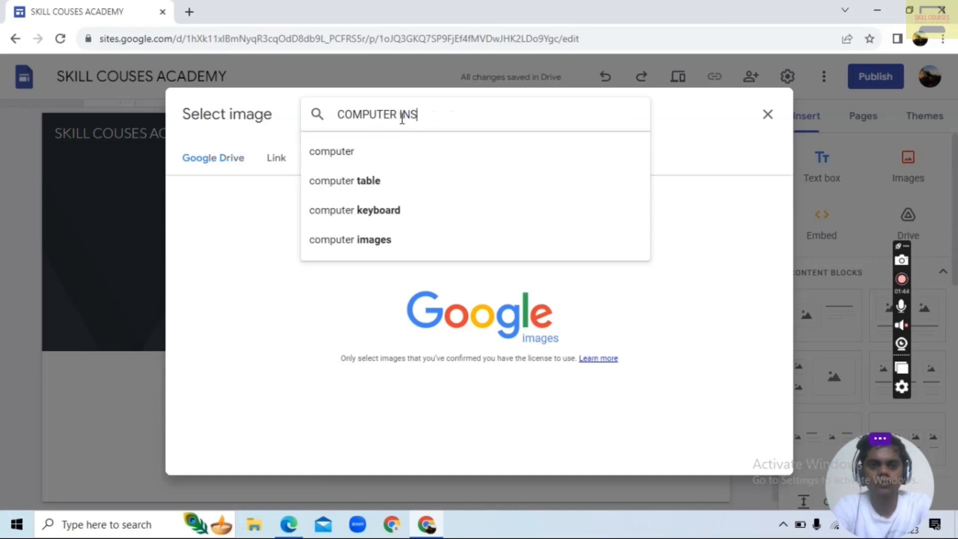
text(I)
text(ITUTE)
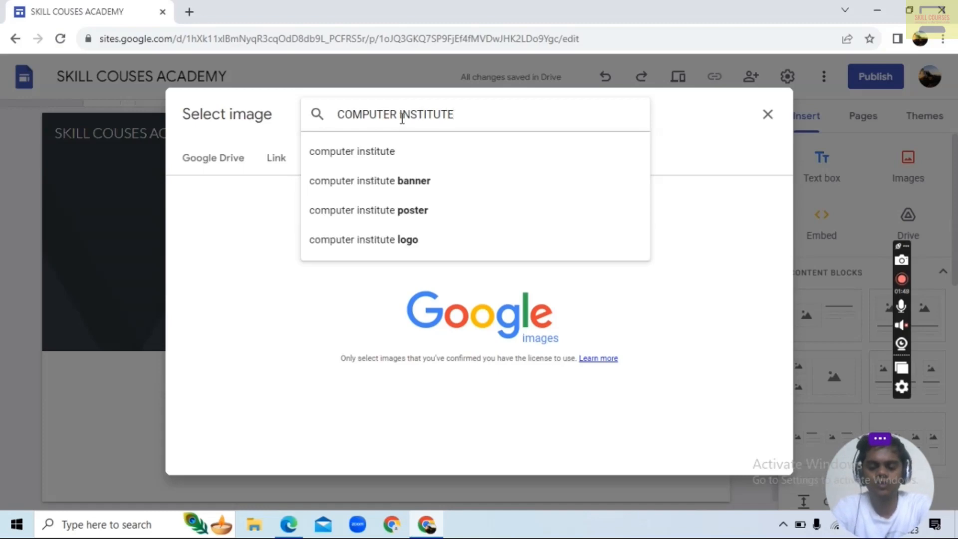
text( LOGO)
key(Return)
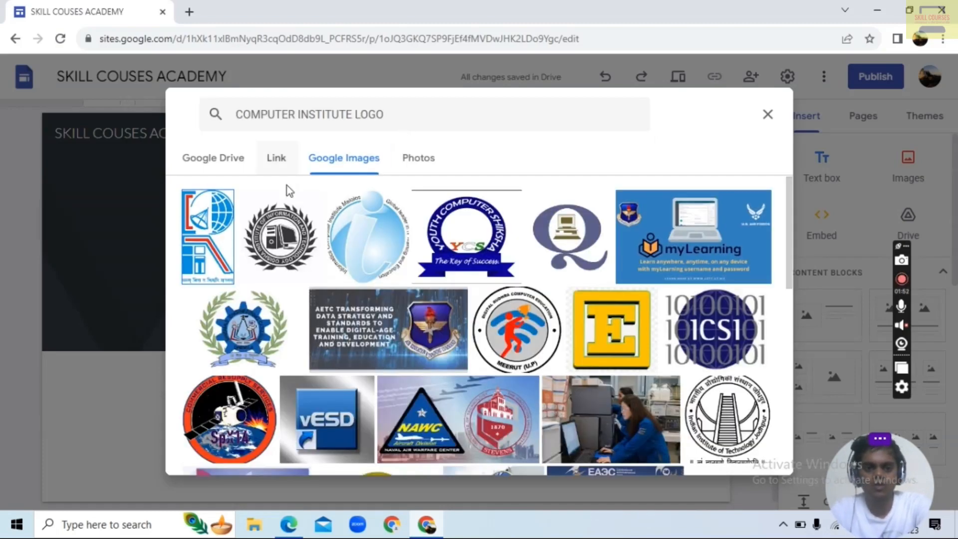
Insert the round black-and-white computer emblem with a wreath as the site logo and close the settings
click(294, 216)
click(752, 454)
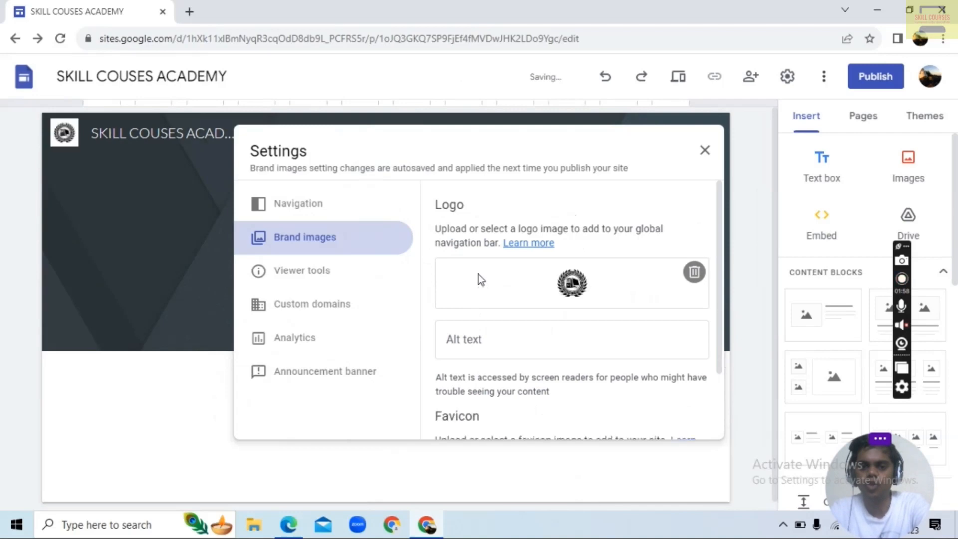
scroll(537, 350, down, 2)
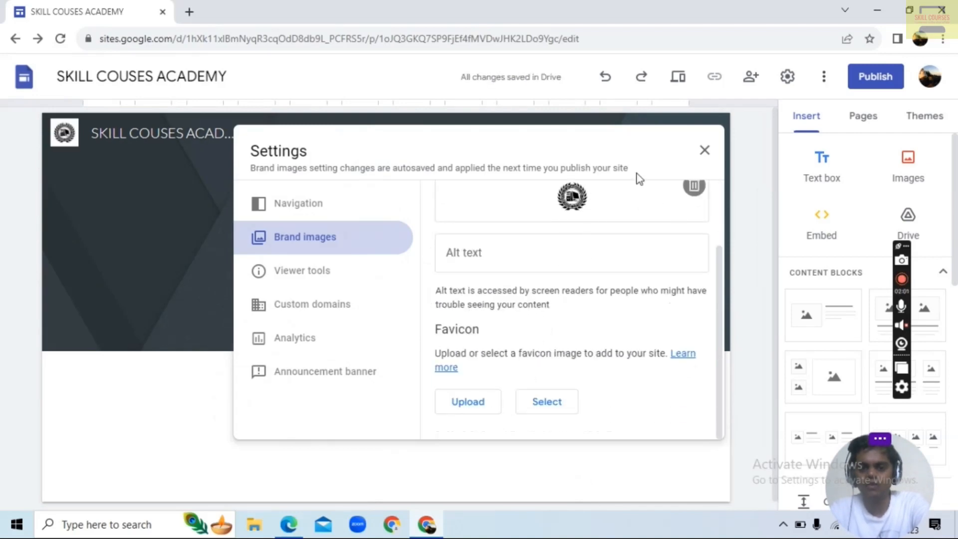
click(705, 150)
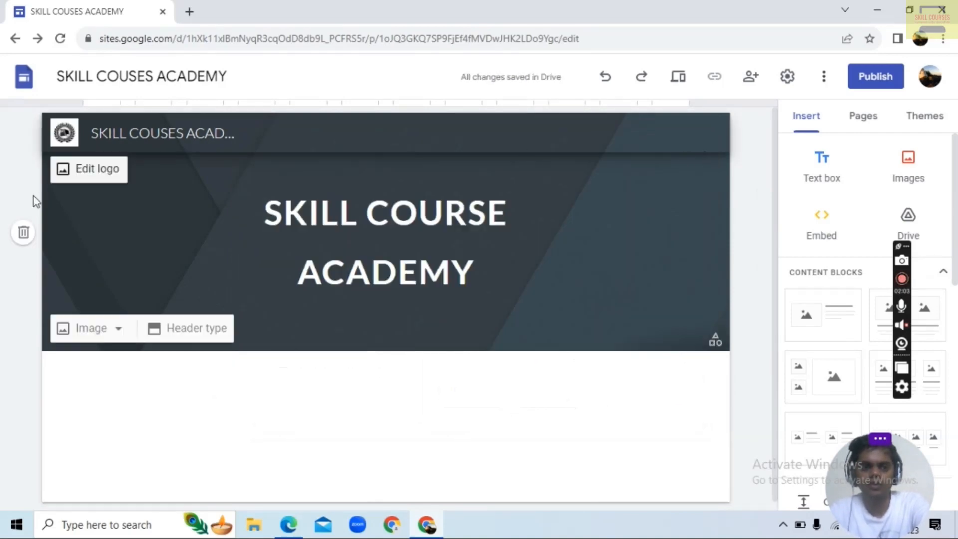
click(92, 168)
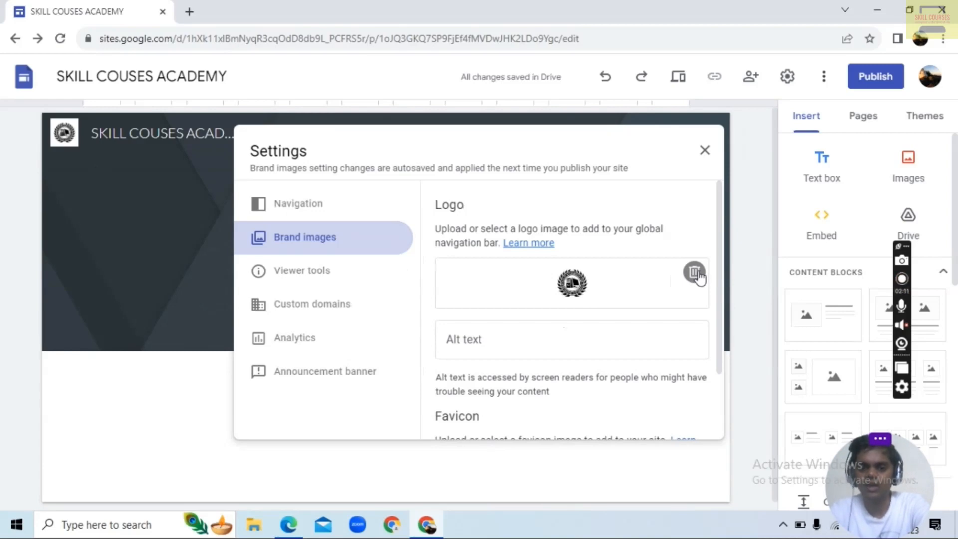
click(705, 150)
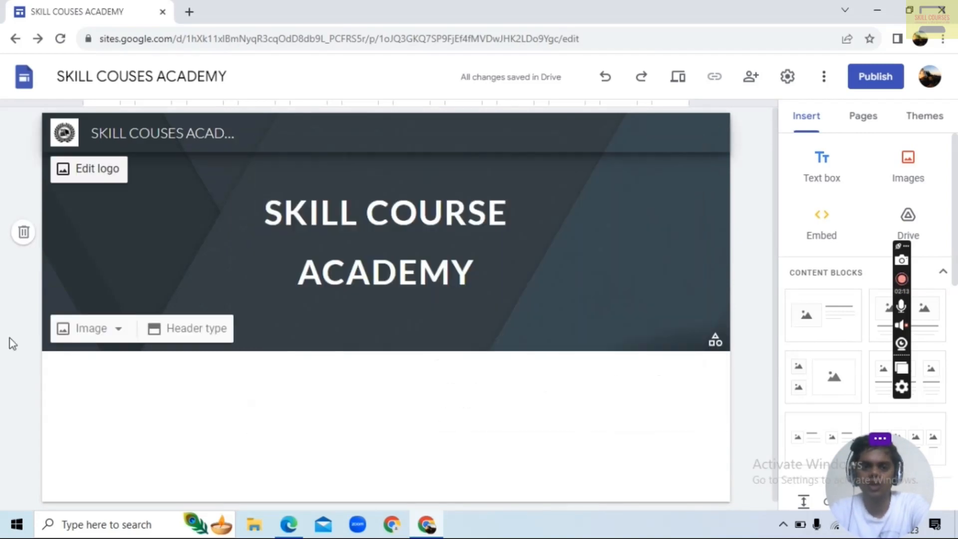
click(120, 332)
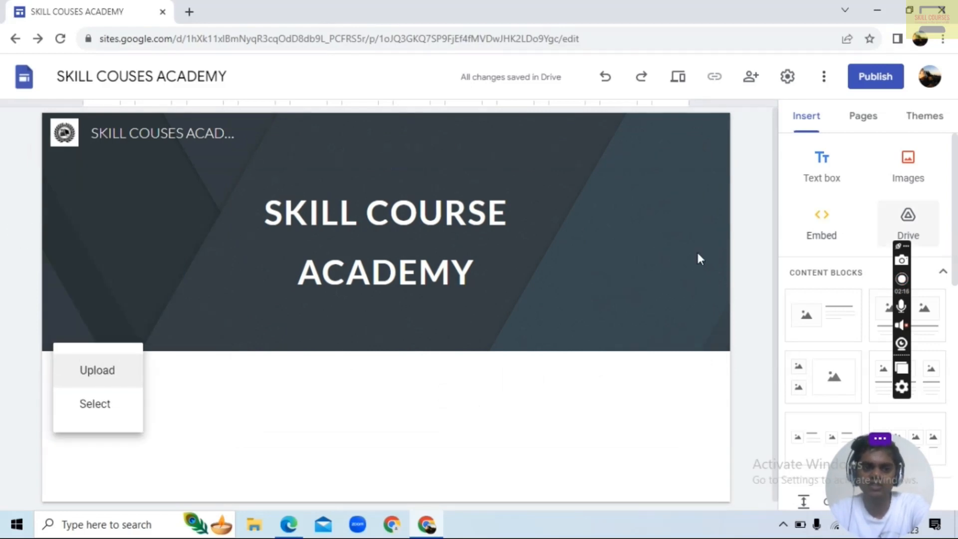
click(72, 402)
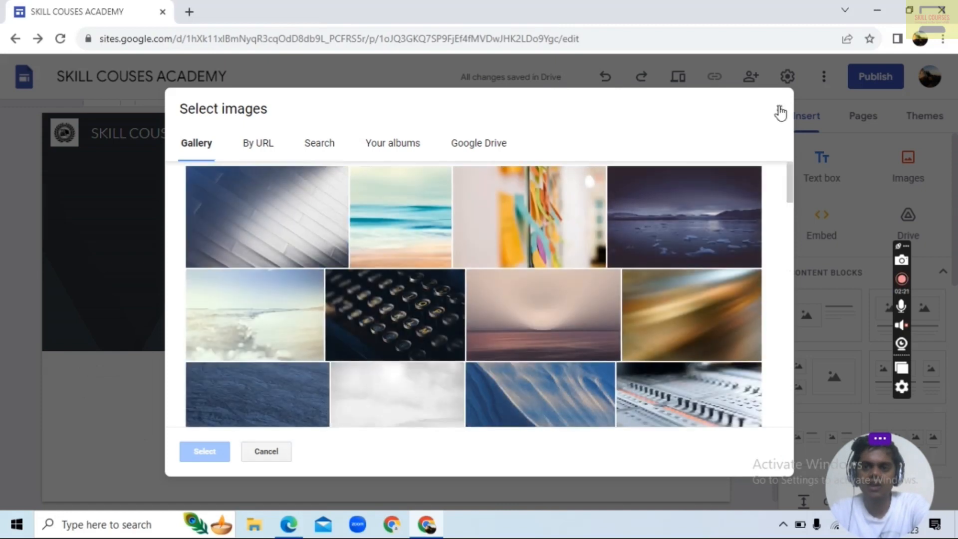
click(776, 103)
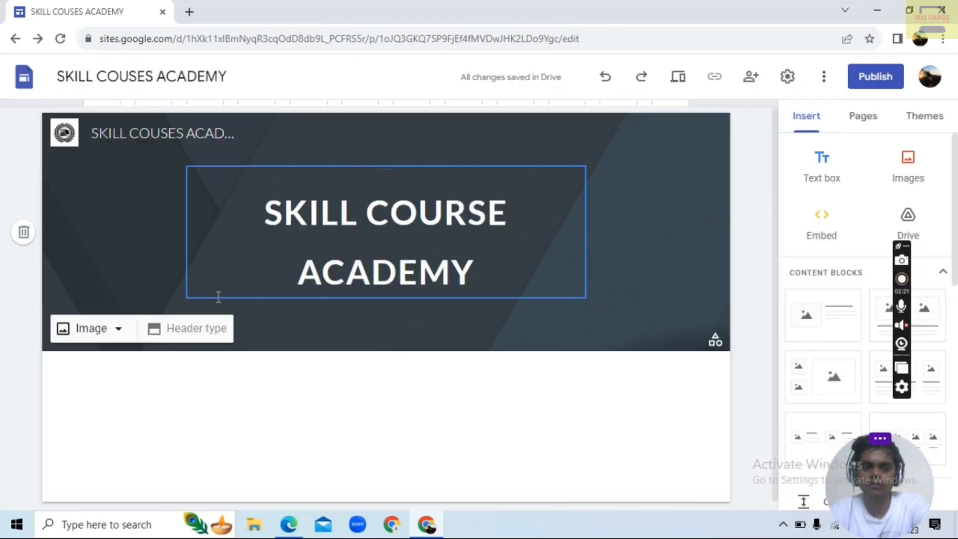
click(115, 339)
click(96, 377)
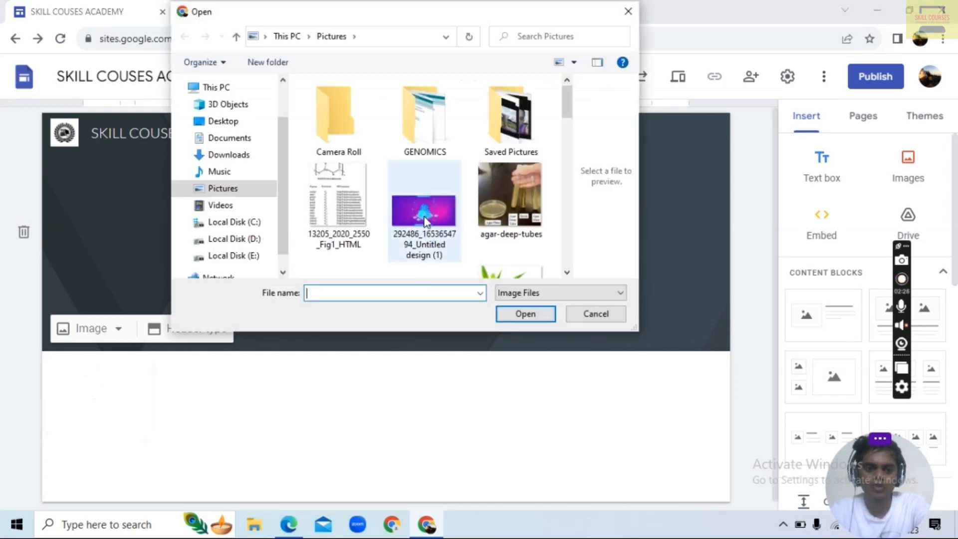
scroll(425, 221, down, 5)
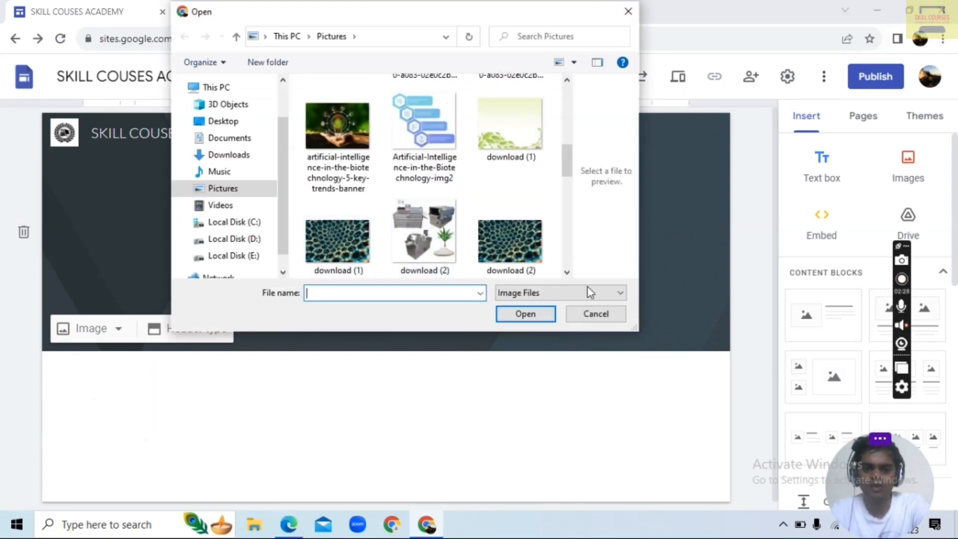
click(596, 319)
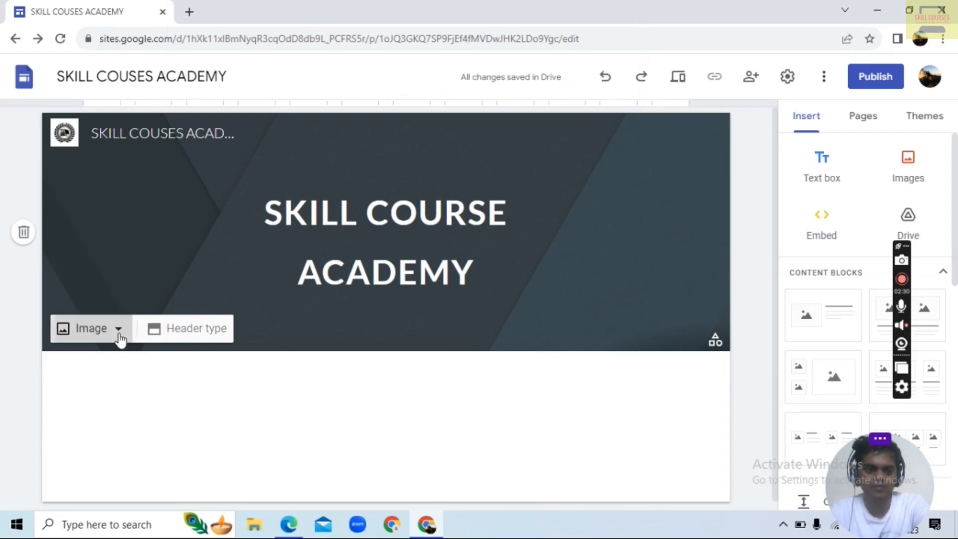
Search the web image picker for "COMPUTER INSTITUTE" to find a new header background
click(119, 333)
click(79, 412)
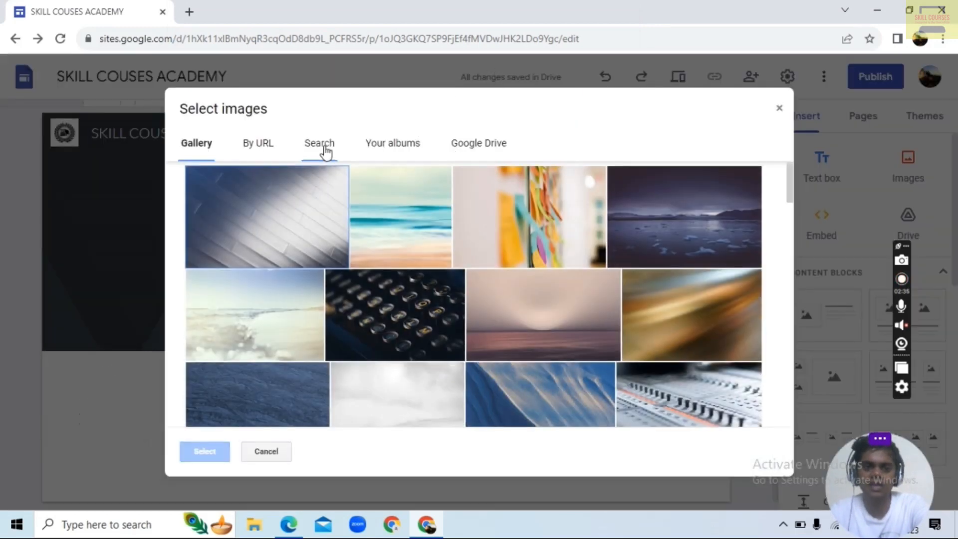
click(333, 148)
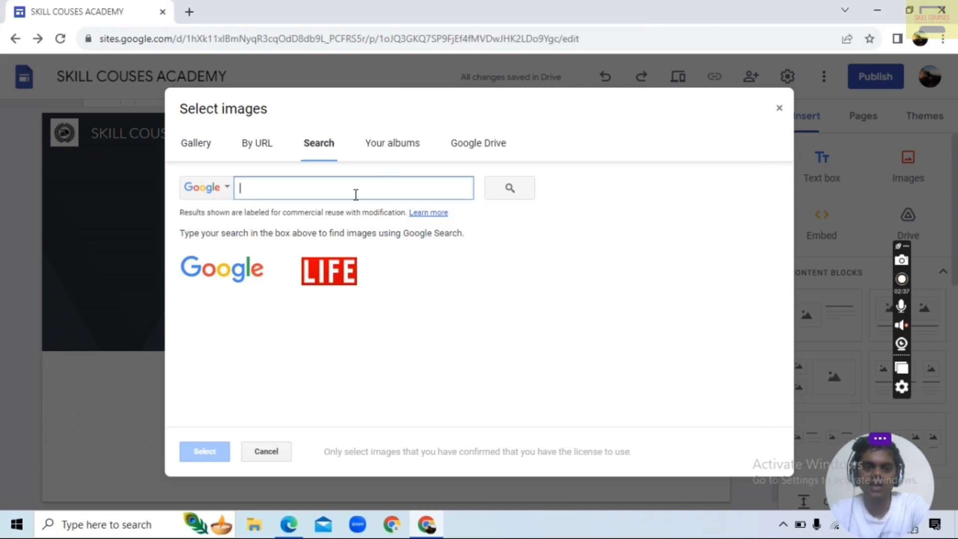
text(COMPUTER INSTITUTE)
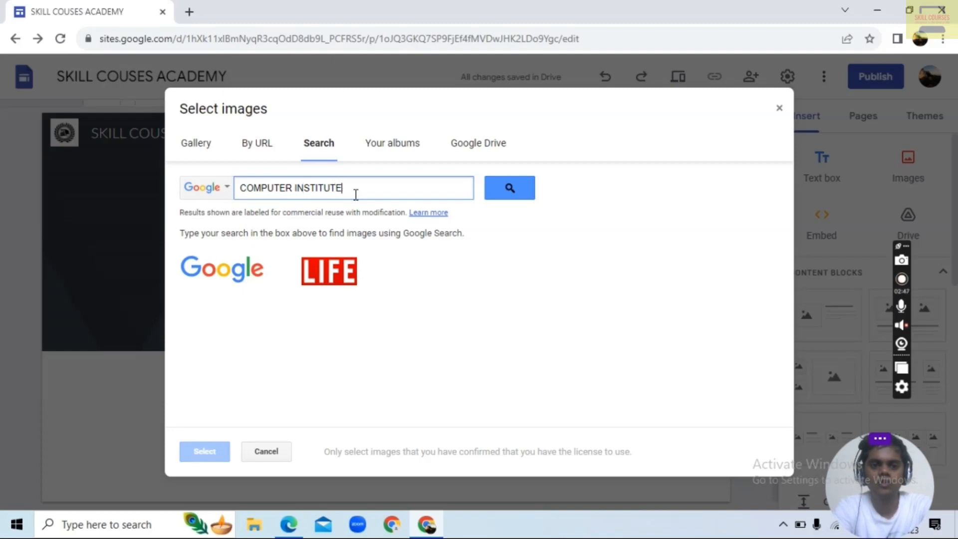
key(Return)
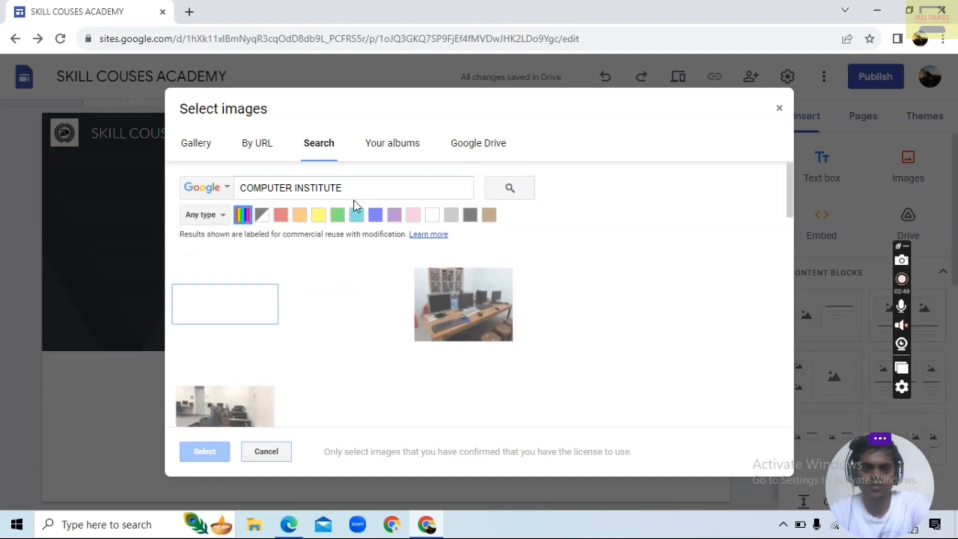
Browse the results and set the photo of a classroom with rows of yellow-screened monitors as the header image
scroll(379, 342, down, 1)
scroll(379, 342, down, 4)
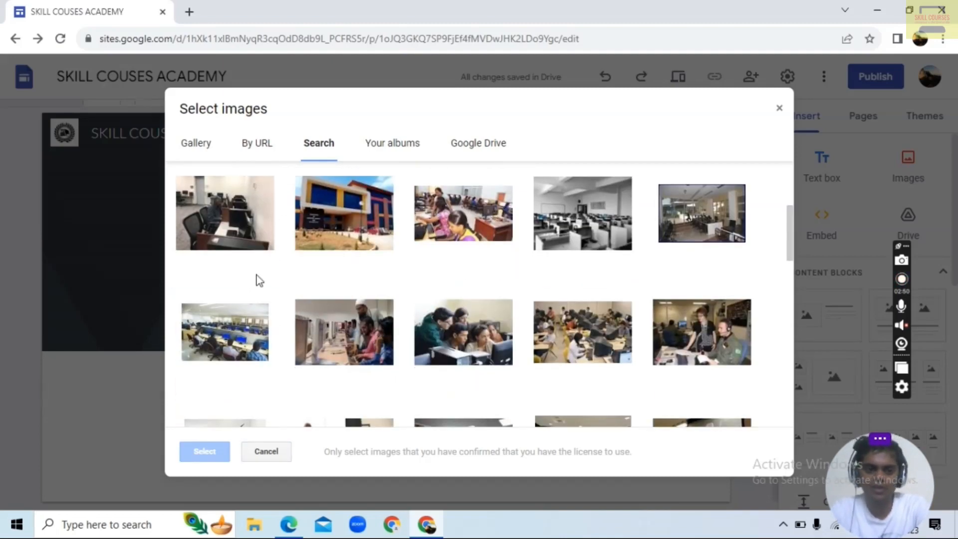
scroll(300, 287, up, 3)
scroll(517, 307, down, 10)
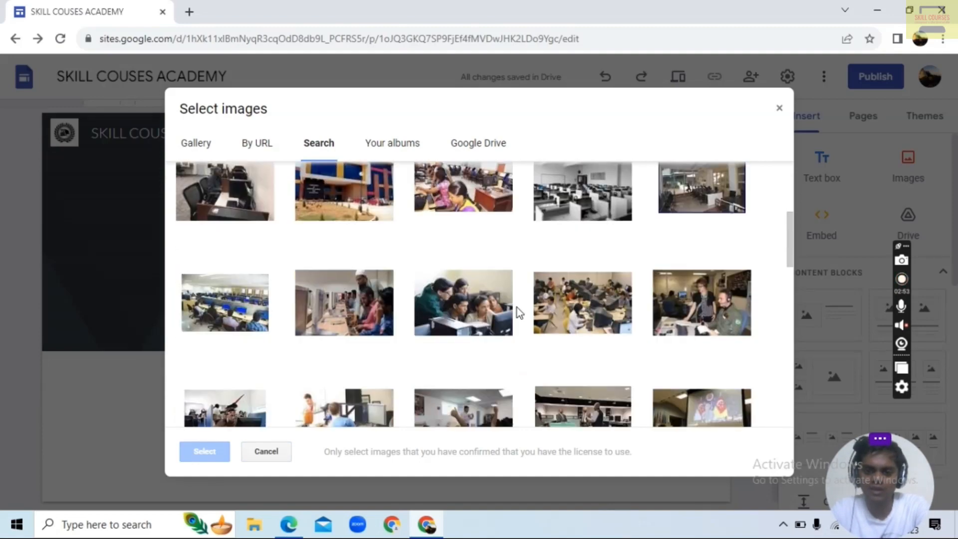
scroll(484, 328, down, 2)
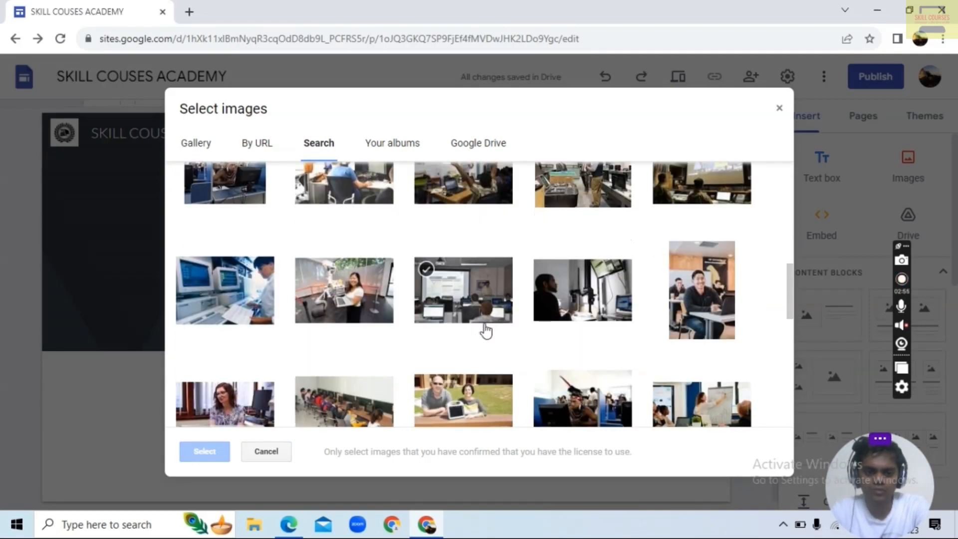
scroll(479, 327, down, 3)
scroll(388, 320, down, 3)
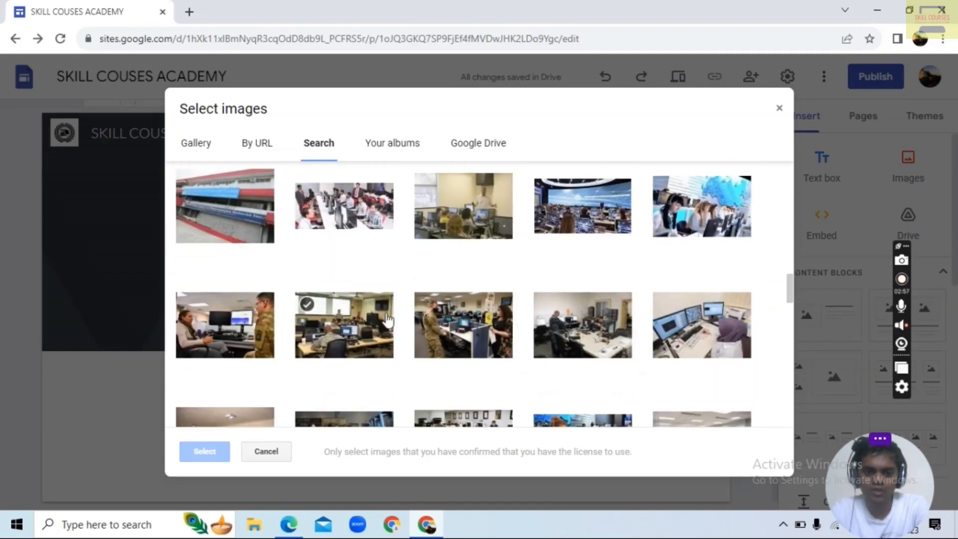
scroll(394, 323, down, 5)
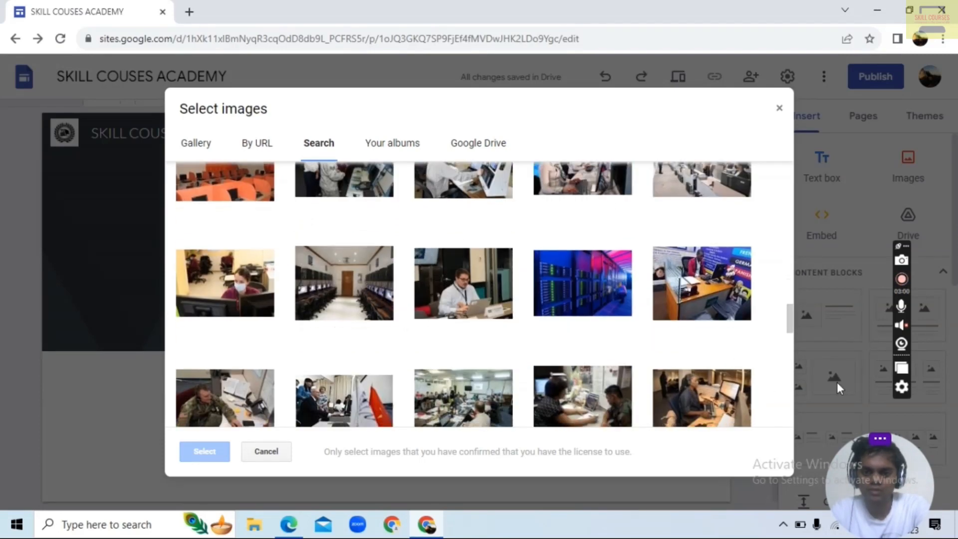
scroll(664, 283, down, 8)
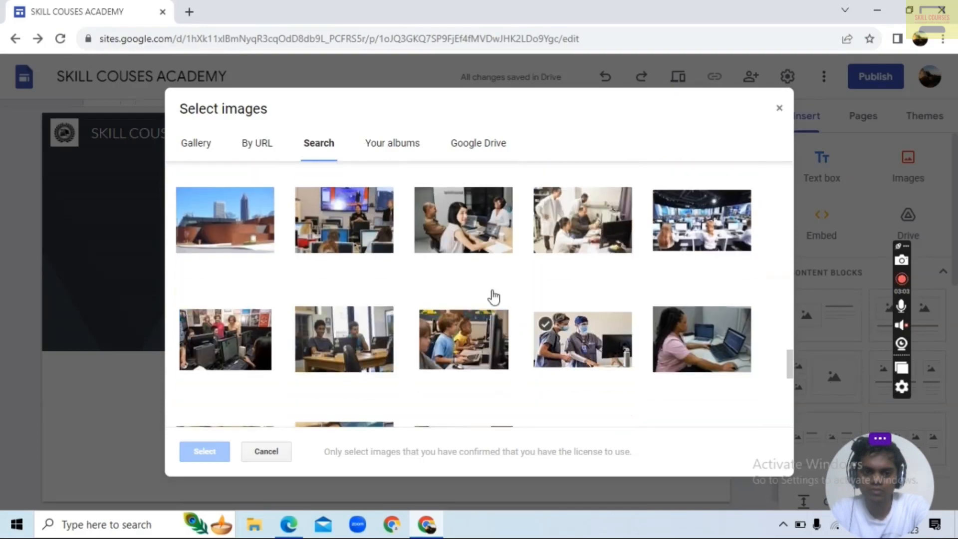
scroll(494, 297, down, 5)
scroll(428, 320, down, 5)
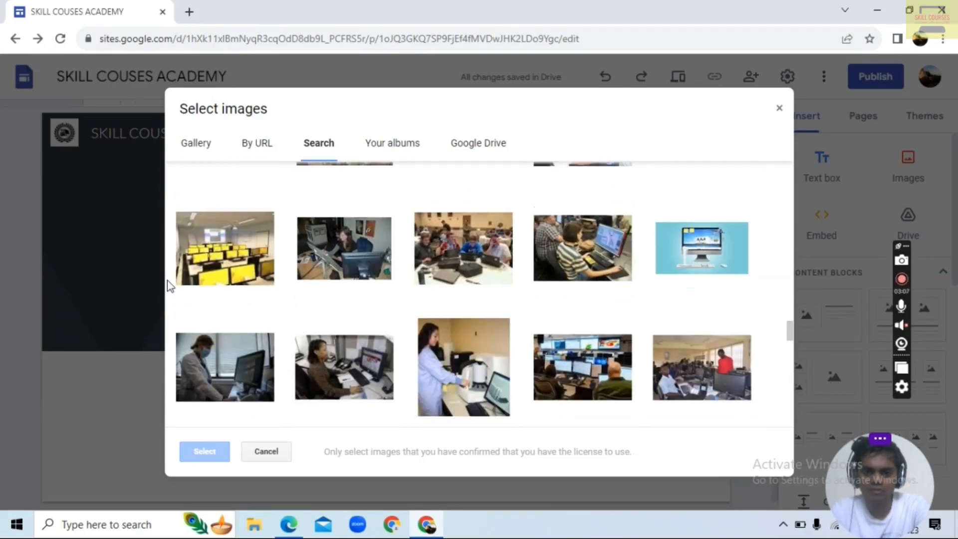
click(188, 281)
click(205, 452)
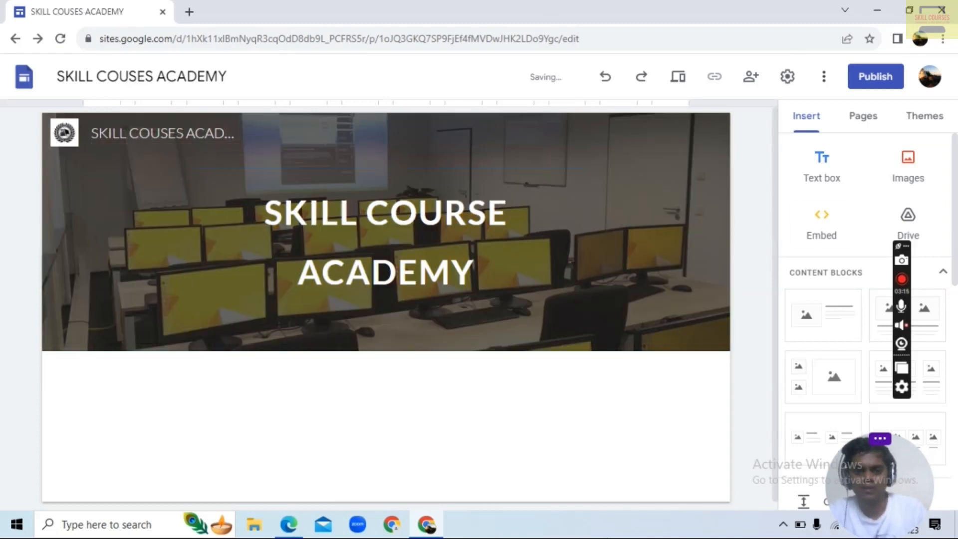
Add the content block with one image beside text below the header and start choosing an existing image for its placeholder
scroll(255, 419, down, 1)
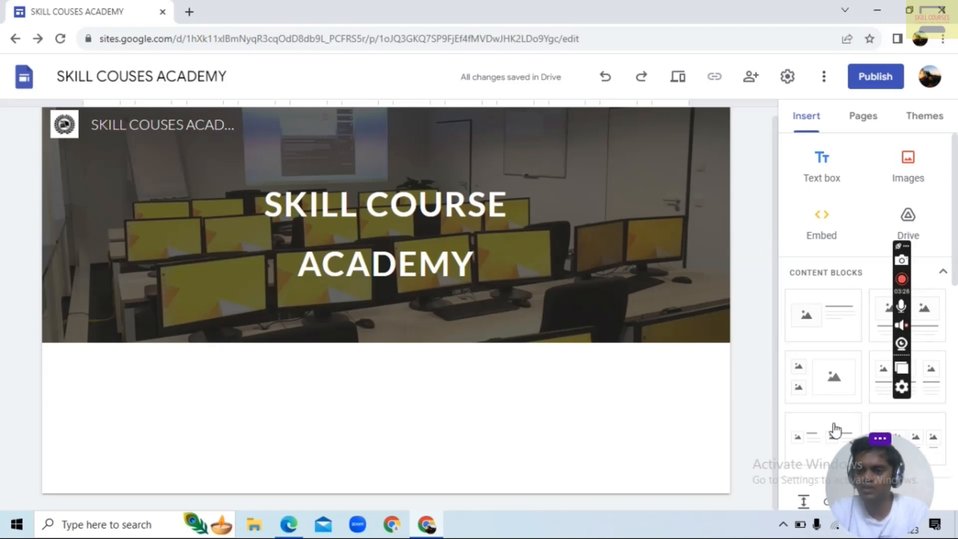
click(802, 310)
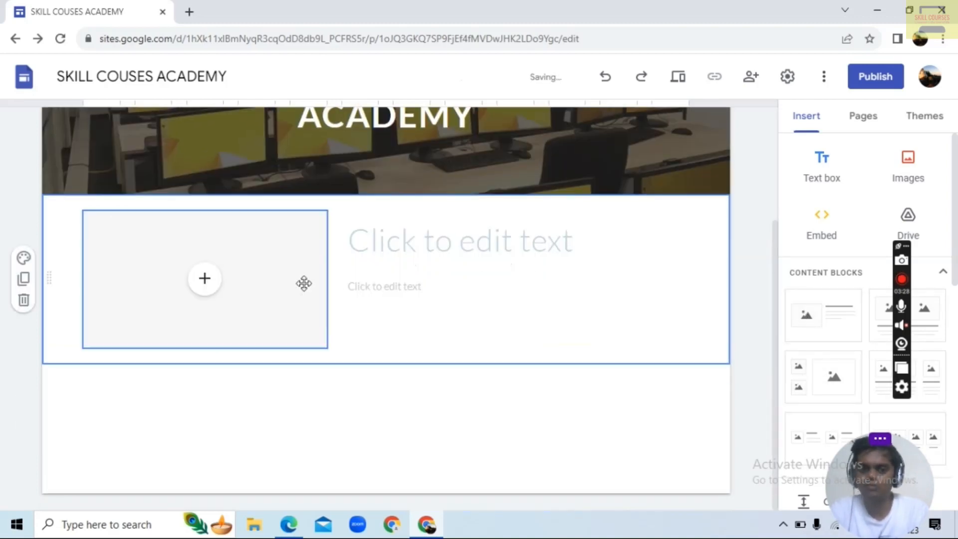
click(202, 285)
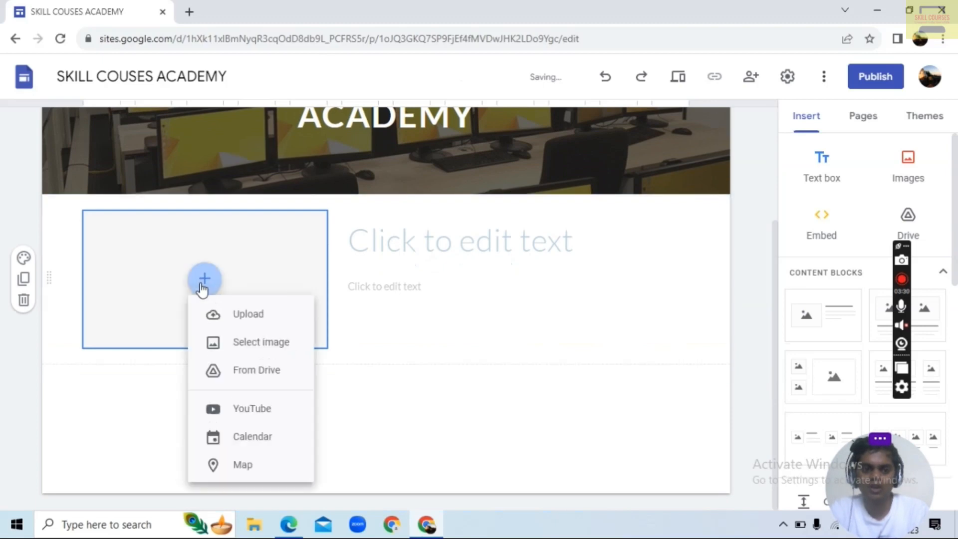
click(259, 354)
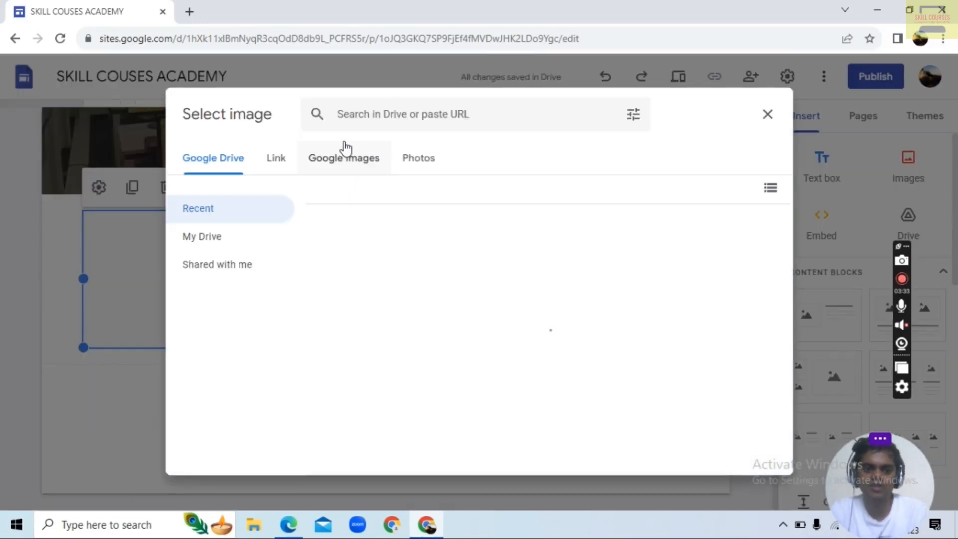
Search Google Images for "COMPUTER INSTITUTE BUILDING" and insert the wide photo of the blue-and-yellow building with a curved driveway
click(345, 161)
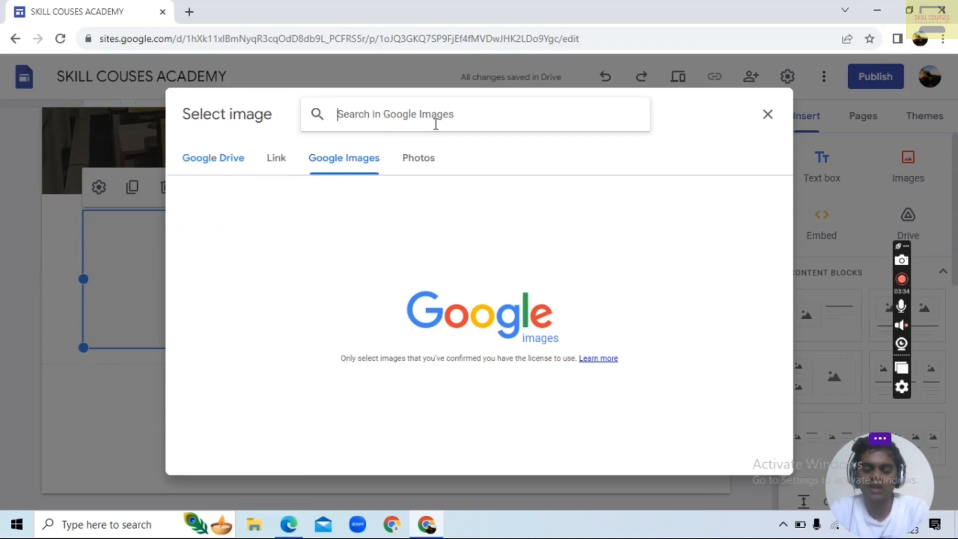
text(compu)
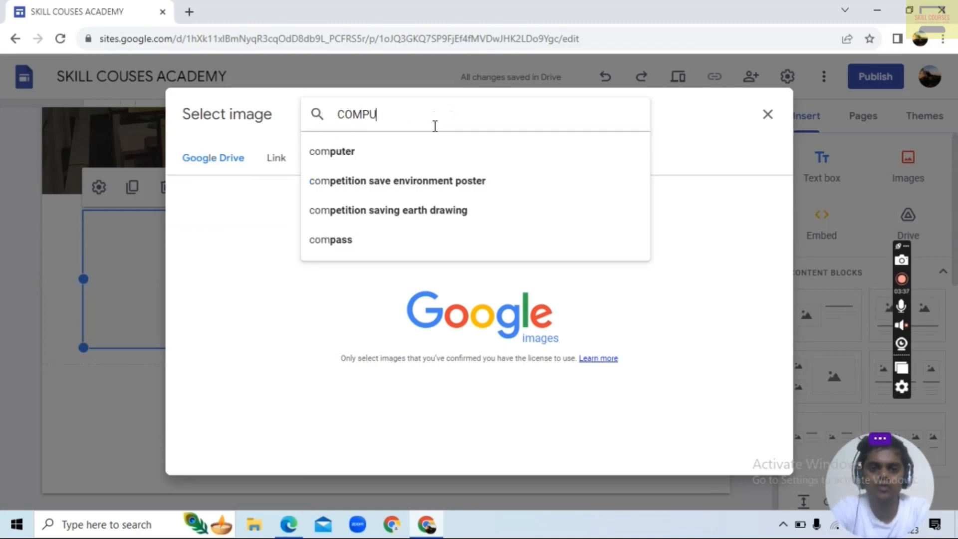
text(TER)
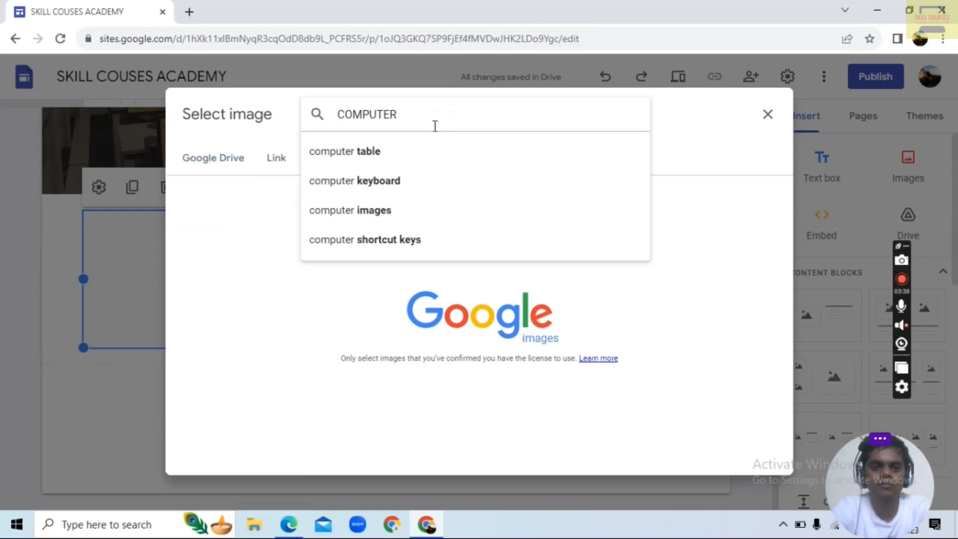
text( BINSTITU)
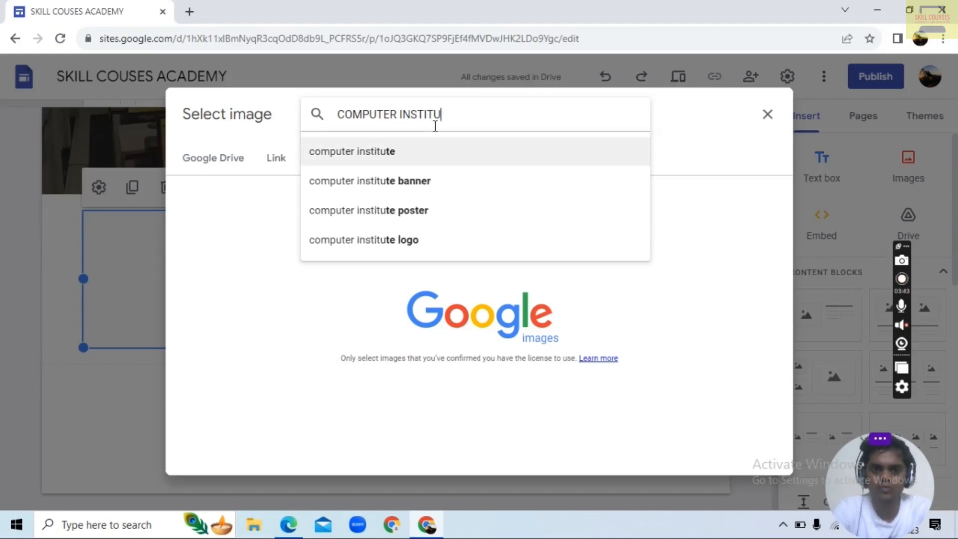
key(Return)
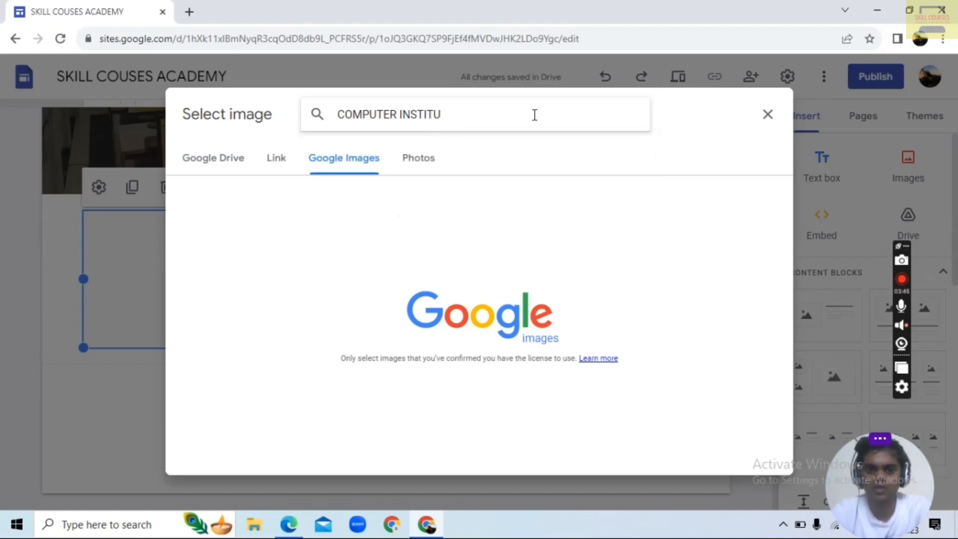
text(TE)
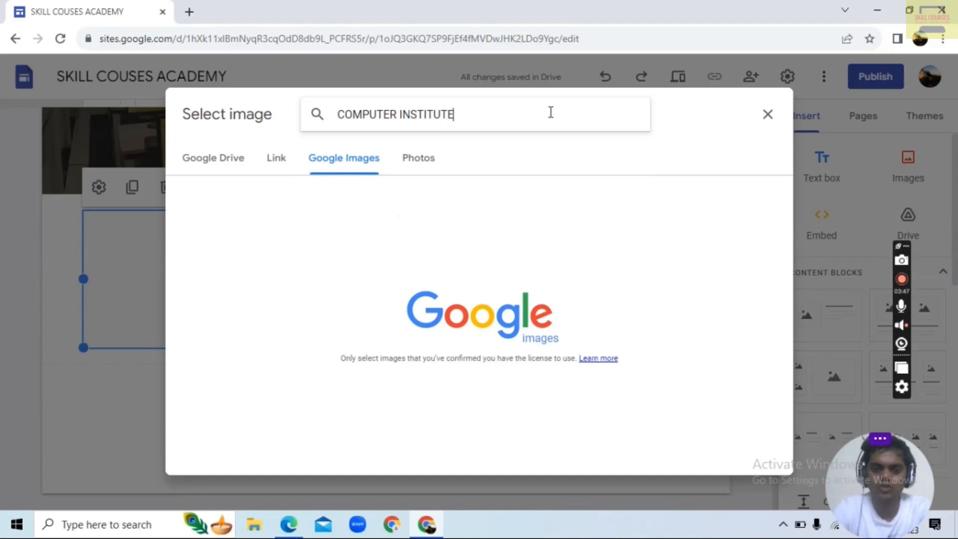
text( BUILDING)
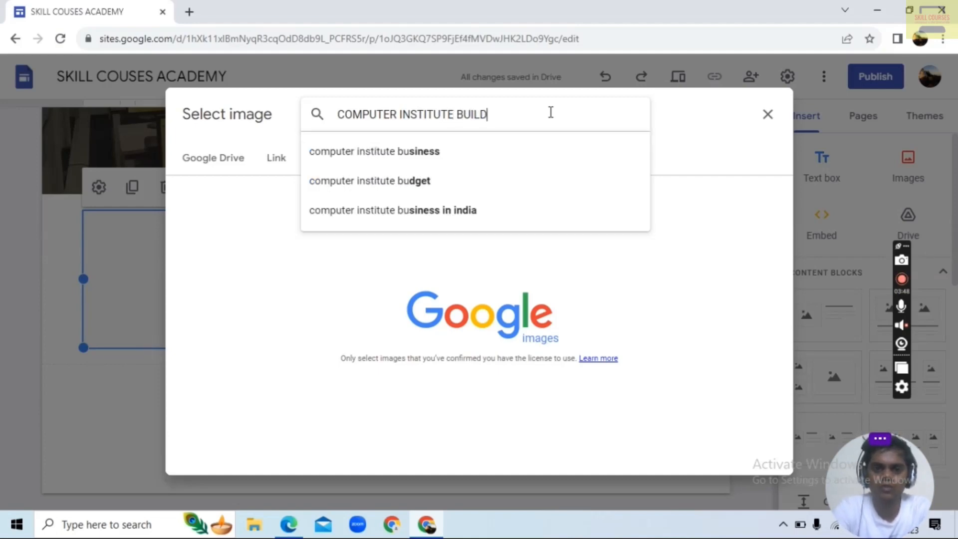
key(Return)
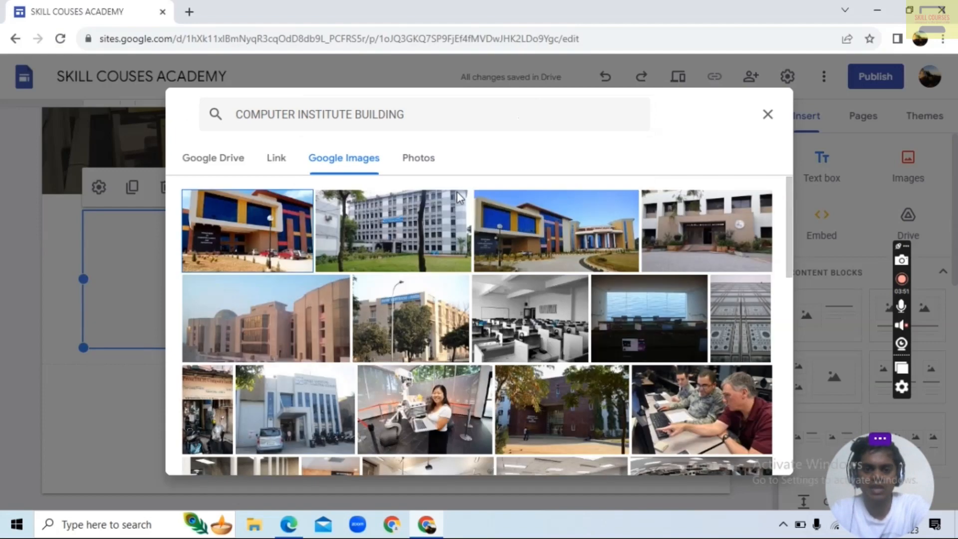
click(479, 224)
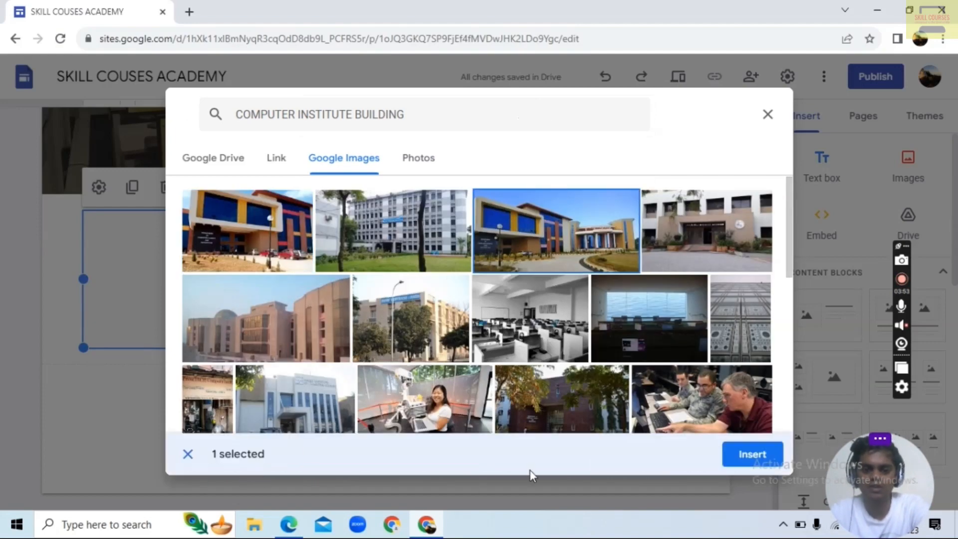
click(768, 454)
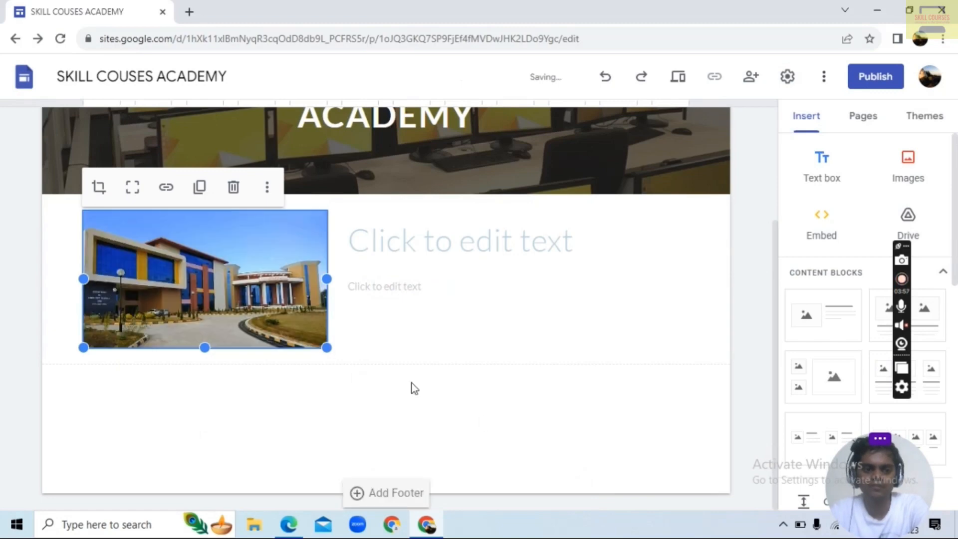
Enter "ABOUT US-" as the heading beside the building photo
click(451, 240)
text(A)
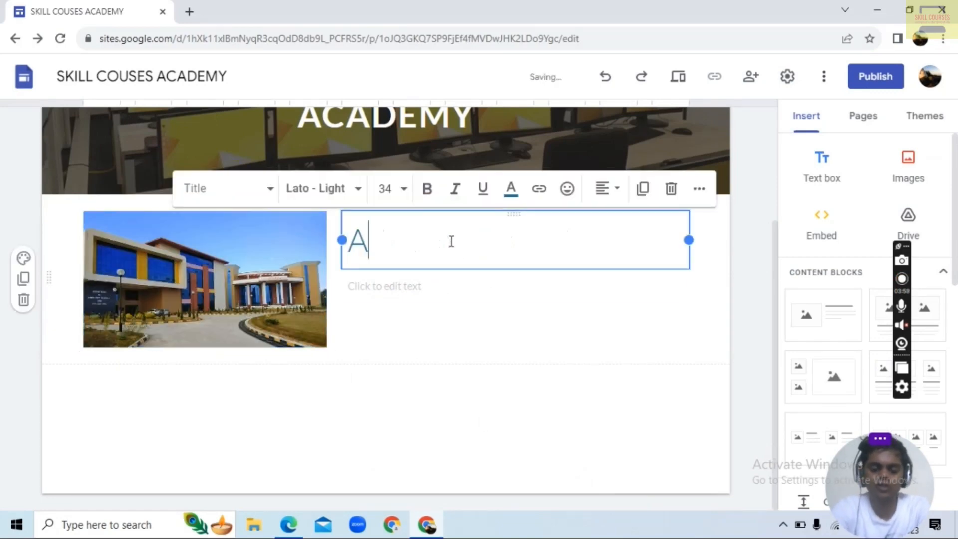
text(BOUT US)
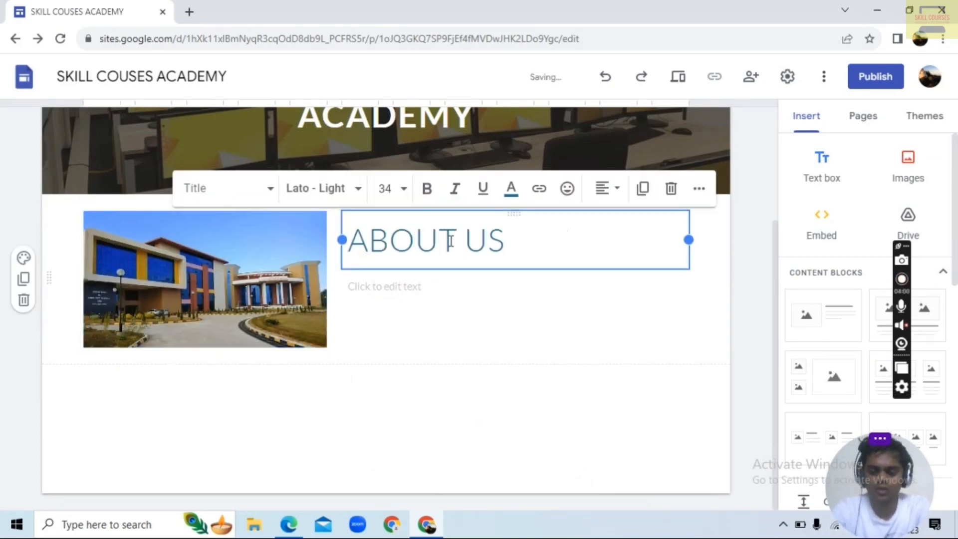
text(-)
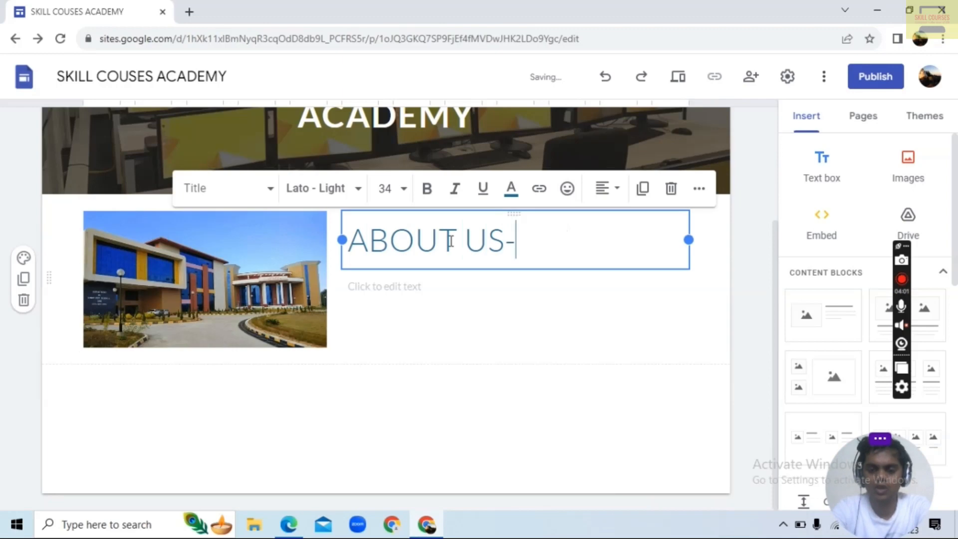
Enter "SKILL COURSES A CADEMY WAS ESTABLISH IN 1995" as body text below the ABOUT US- heading
click(417, 292)
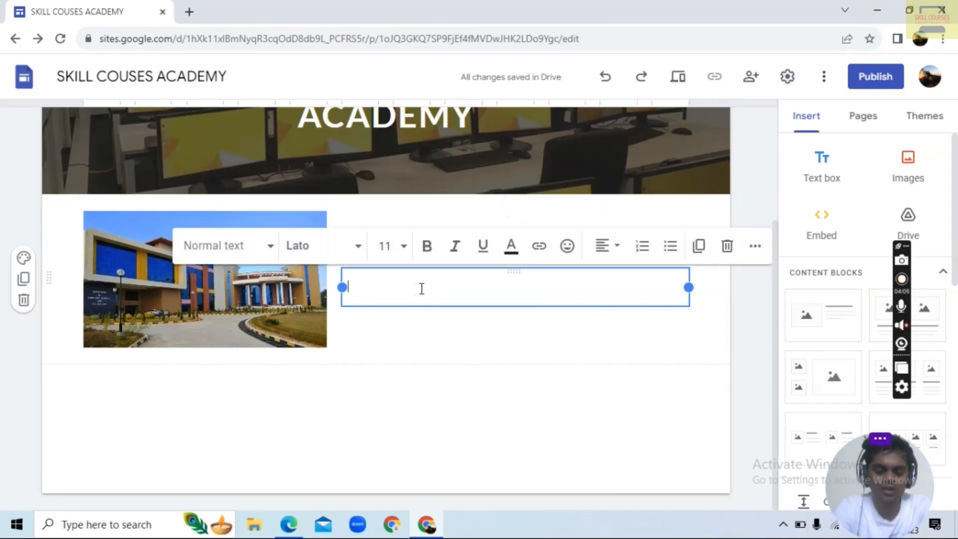
text(SKILL C)
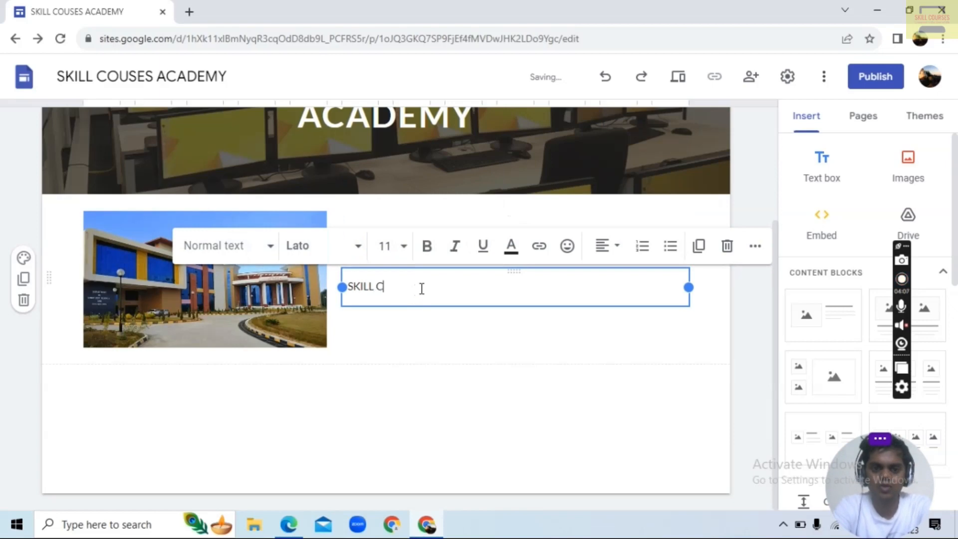
text(OURSES A)
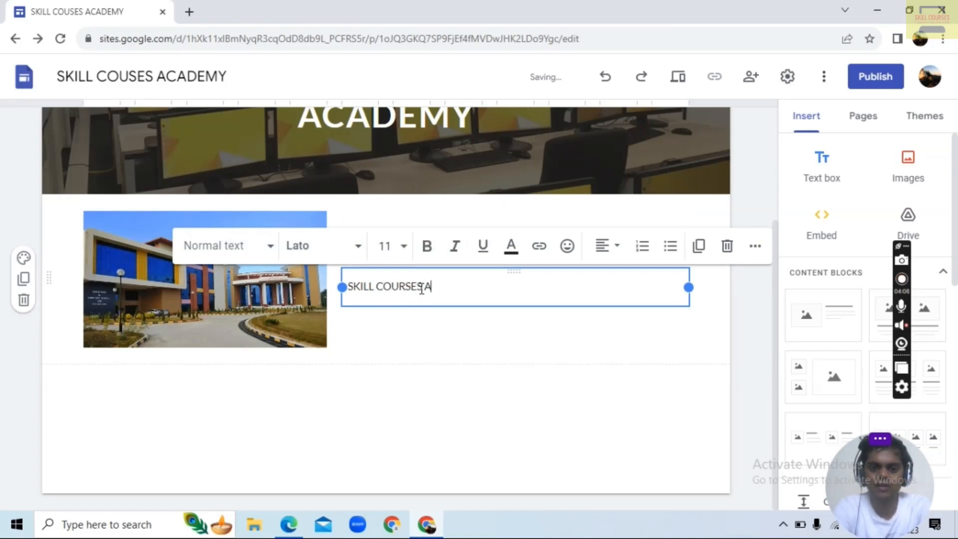
text( CADEM)
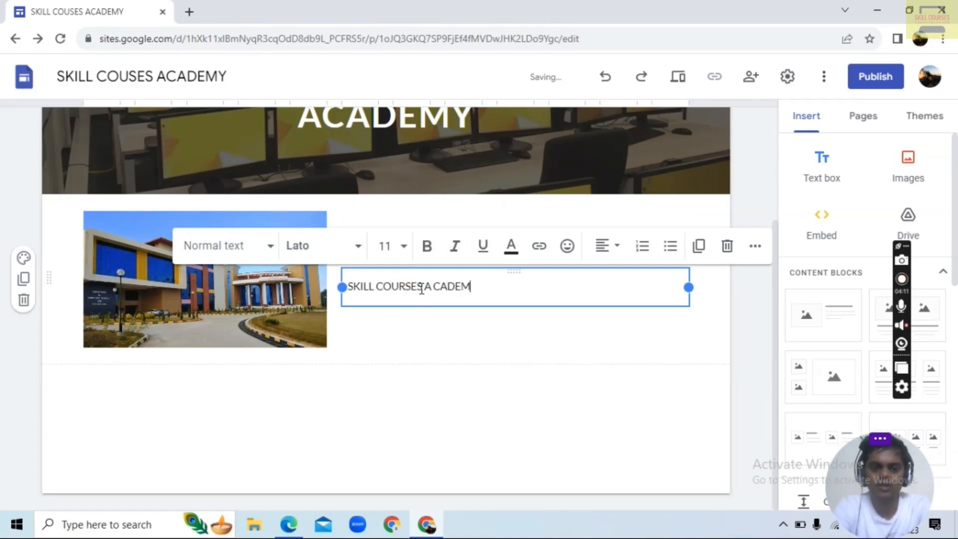
text(Y WAS ES)
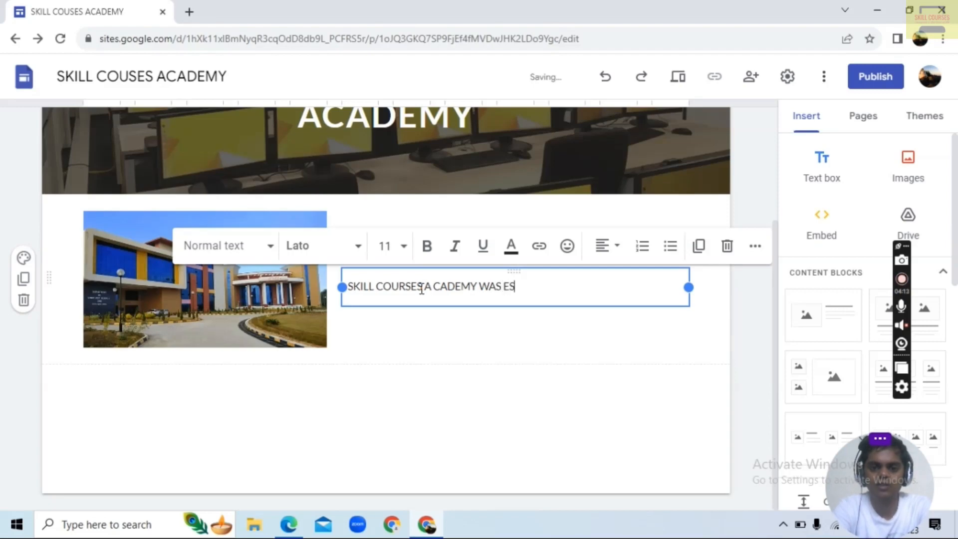
text(TA)
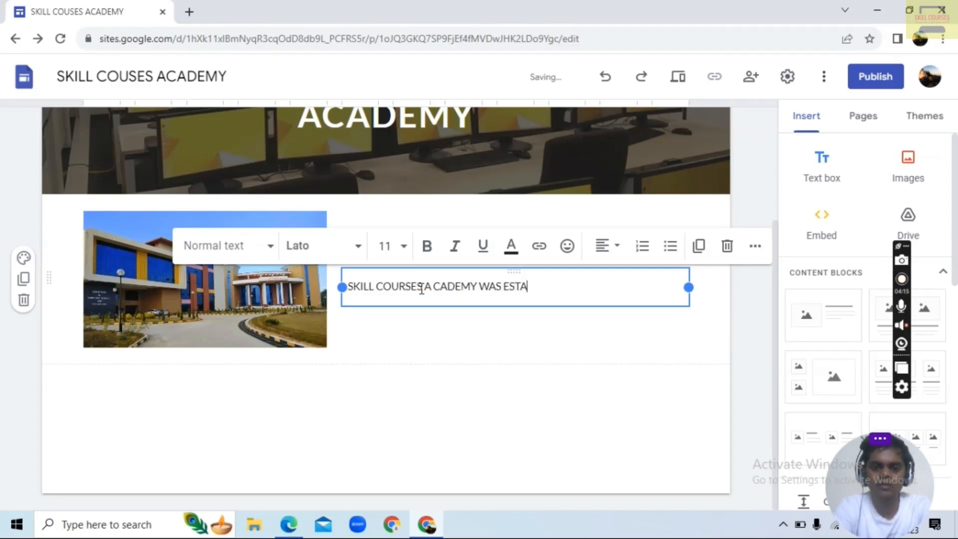
text(BLIS)
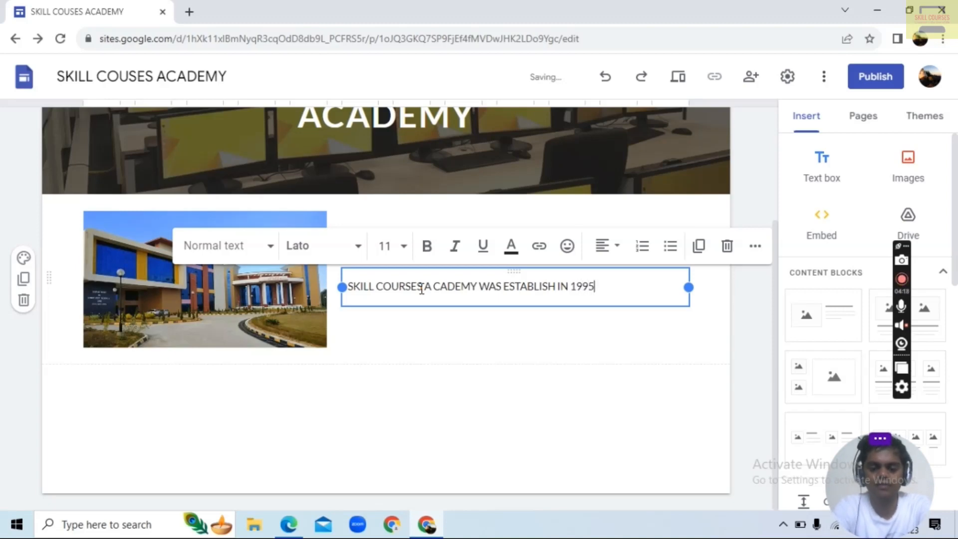
text(H IN 1995)
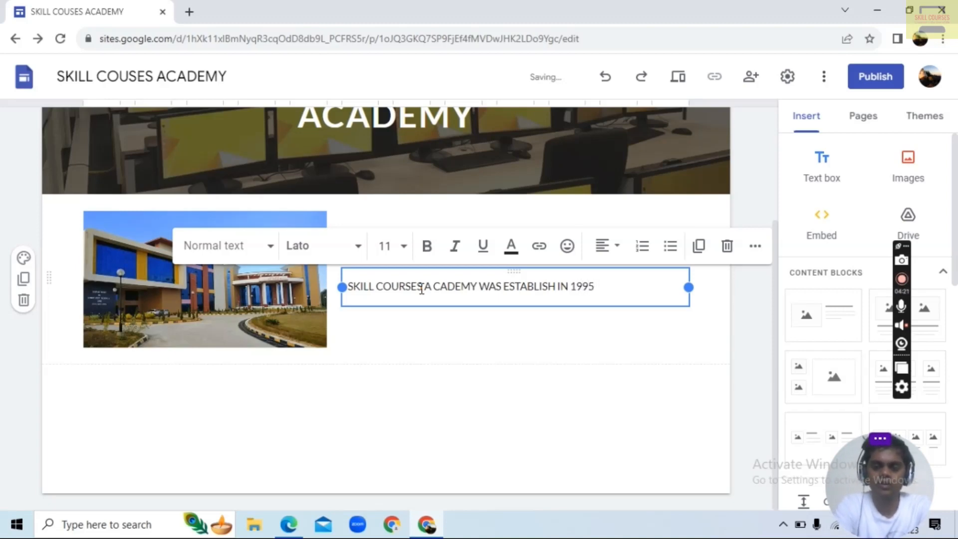
text( . ON LAST)
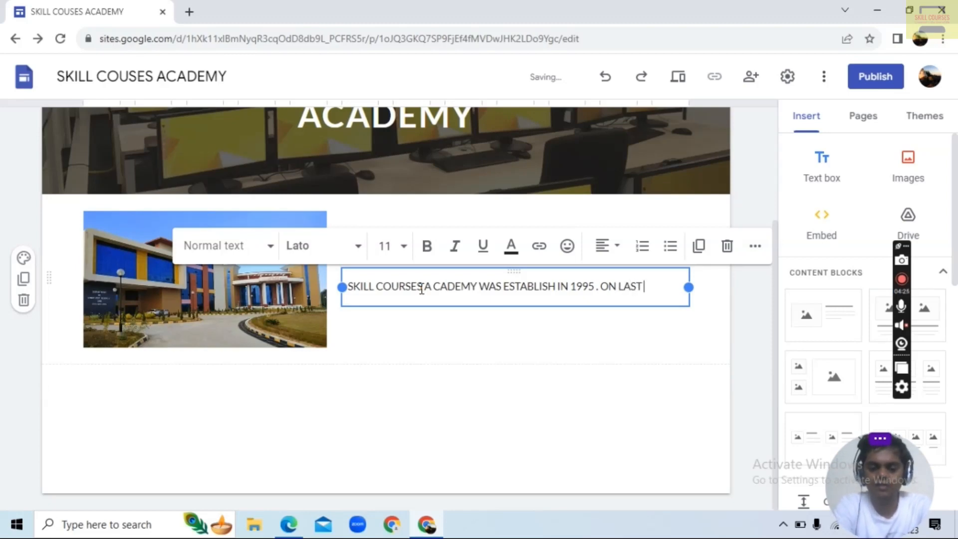
text( 27)
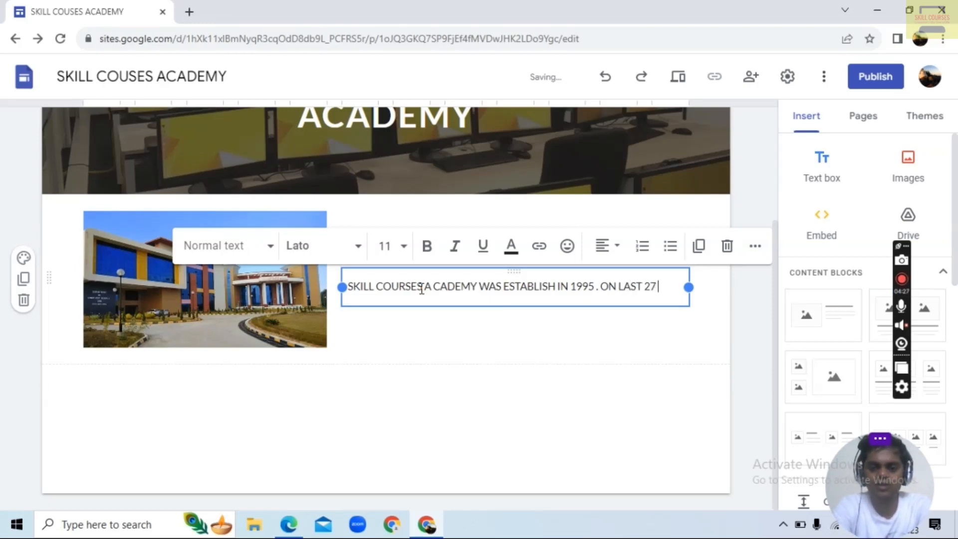
text( YEARS)
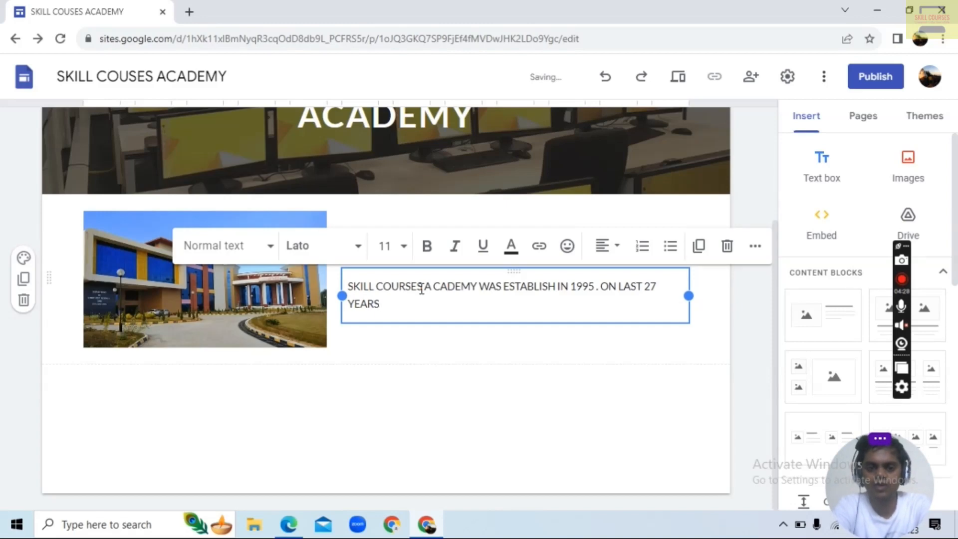
text( WE)
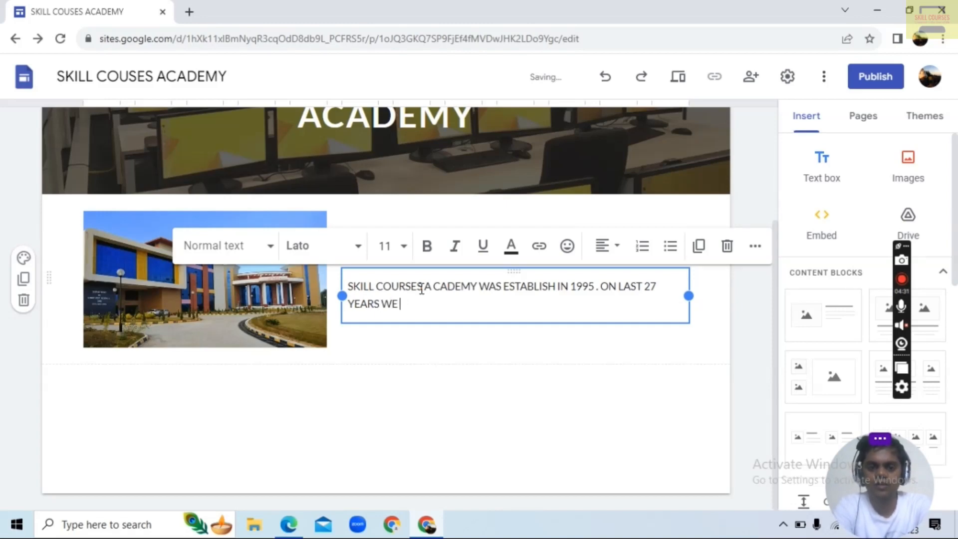
text(RGAVE CO)
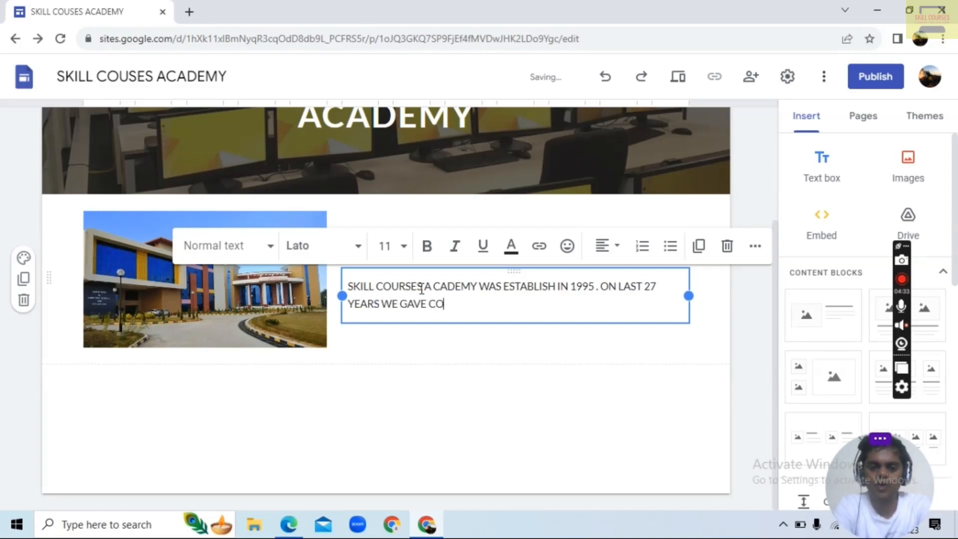
text(MPUTER LI)
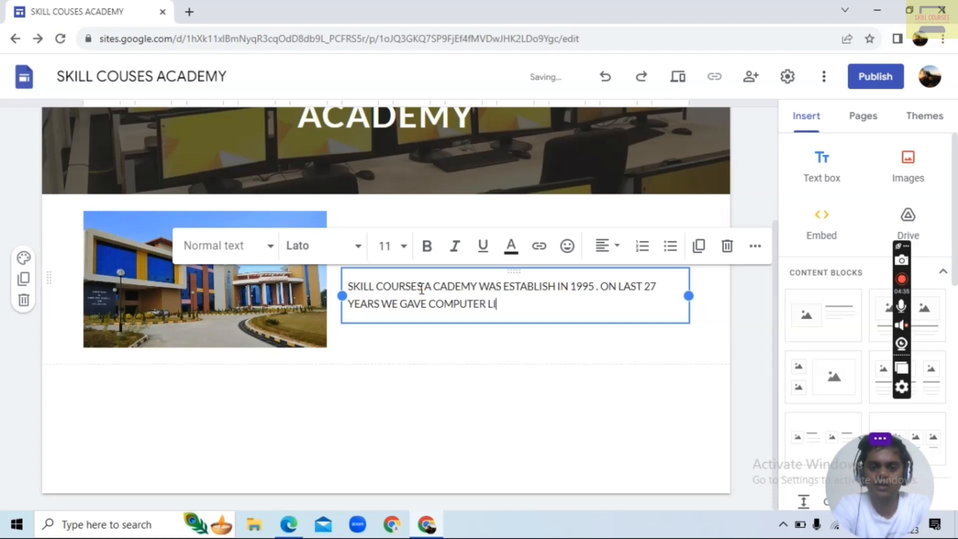
text(TERACTY)
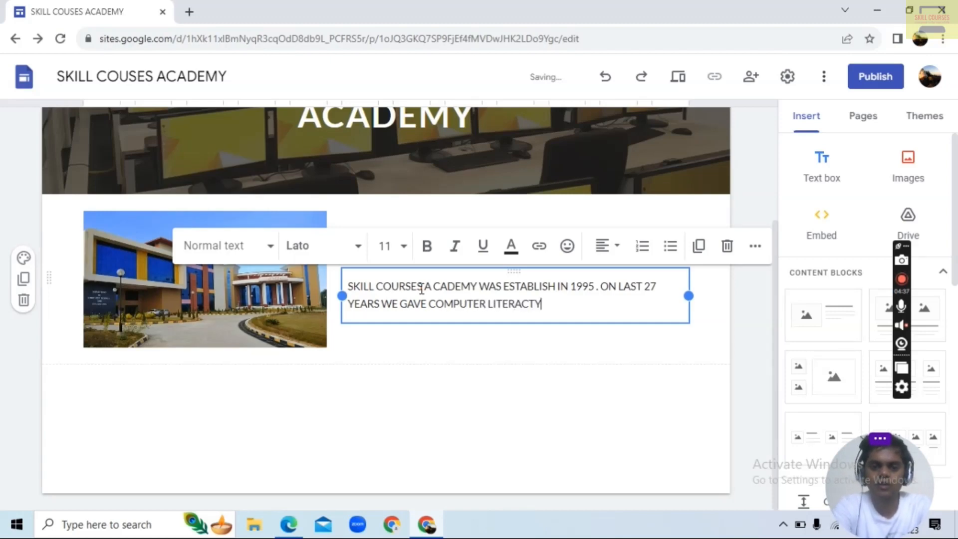
Continue the About Us paragraph with ". ON LAST 27 YEARS WE GAVE COMPUTER LITERACY PROGRAM TO ALL OUR STUDENTS"
key(BackSpace)
key(BackSpace)
text(Y PRO)
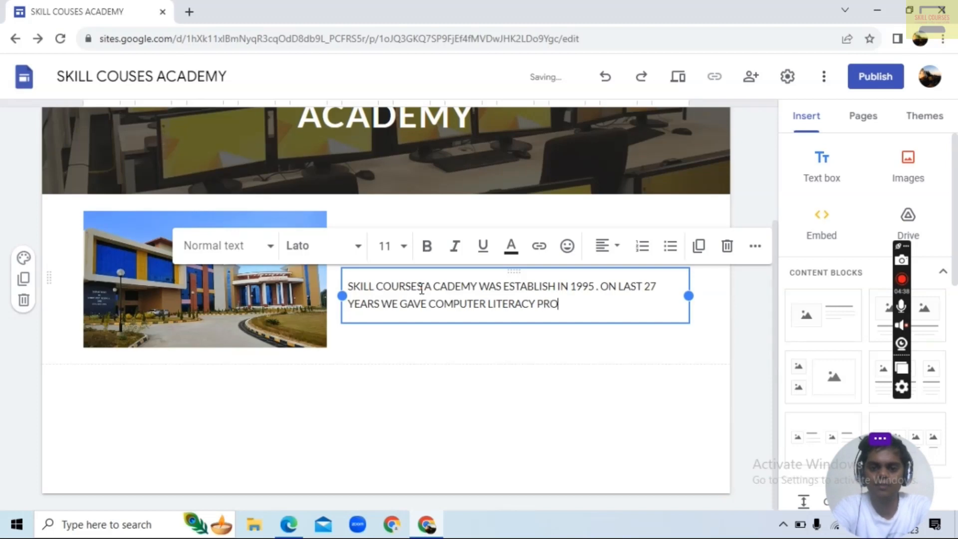
text(GRAM TO ALL)
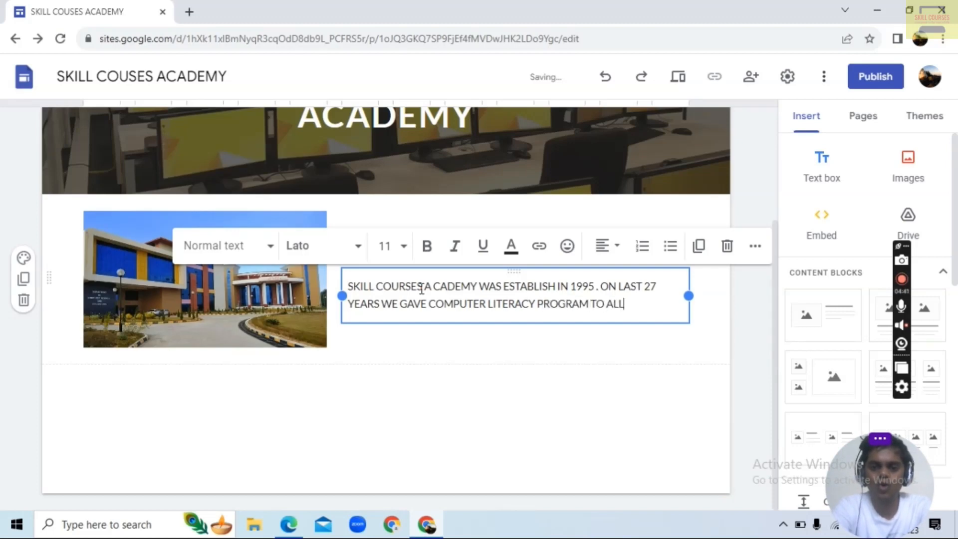
text( OUR STUDENTS)
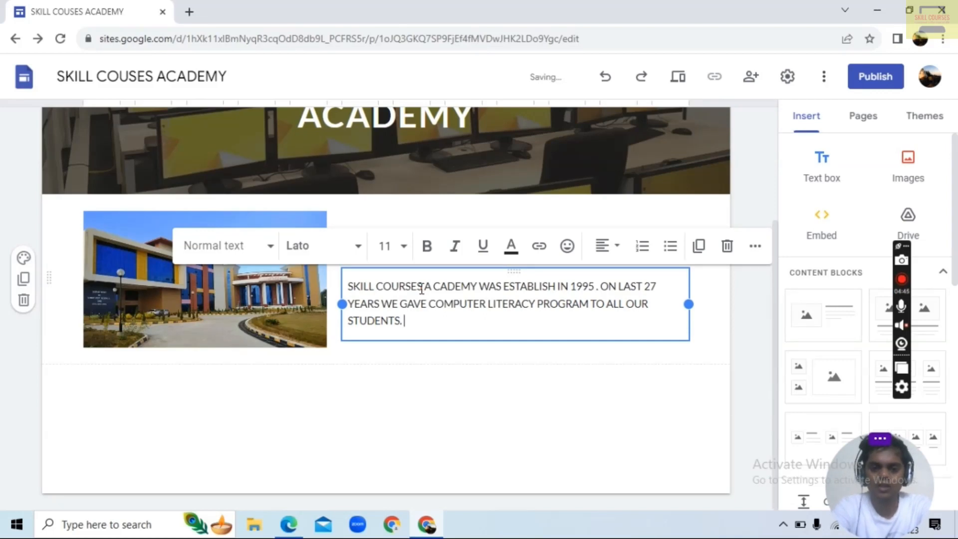
text(. THEN)
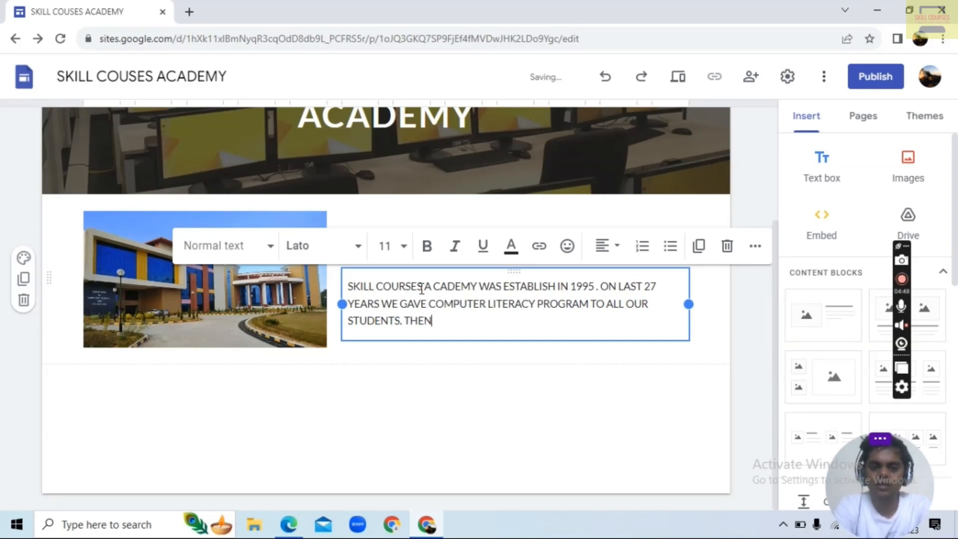
text( AND NOW WE LEA)
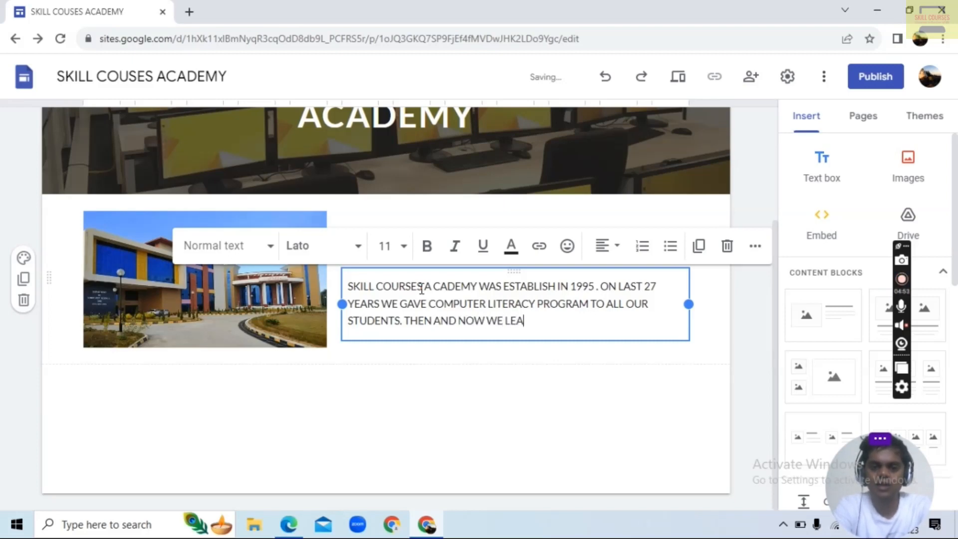
text(DING INST)
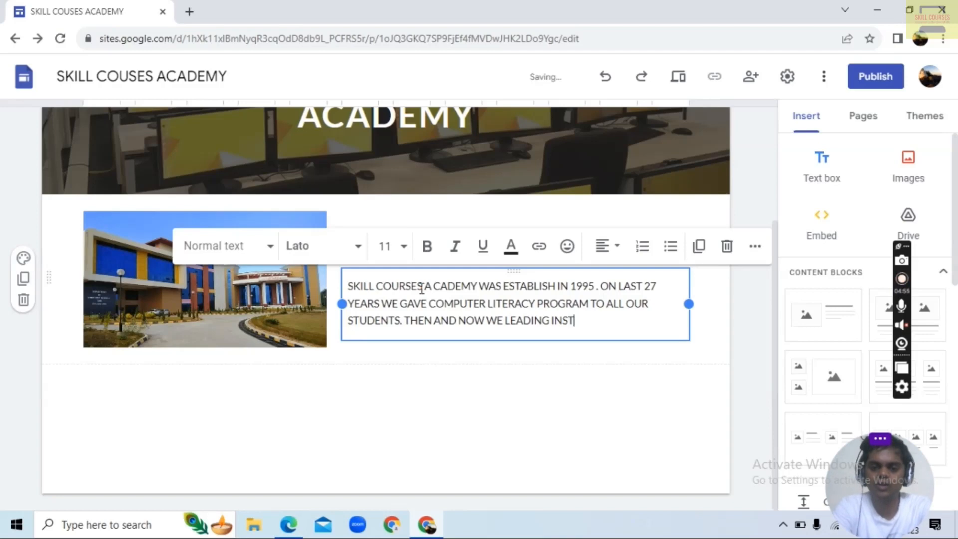
text(ITUTE)
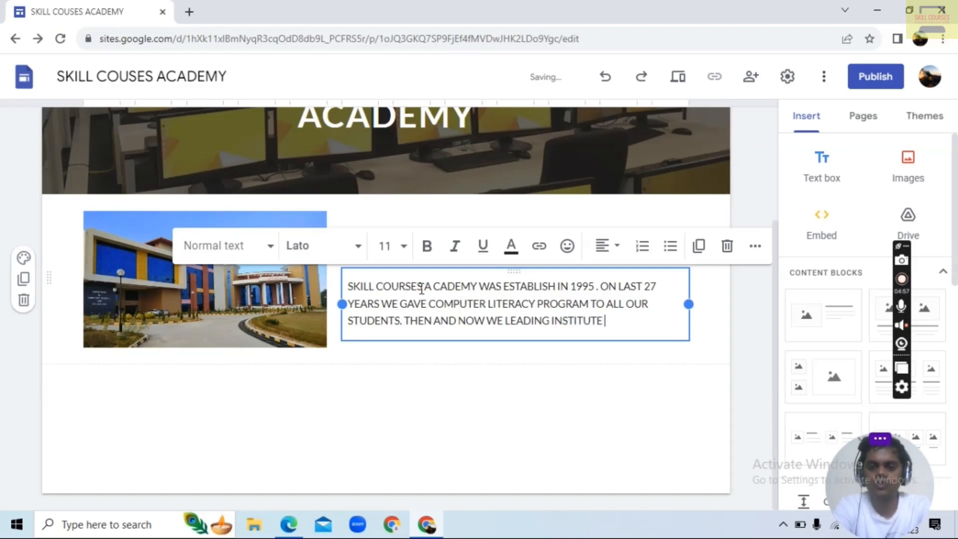
text( IN CO)
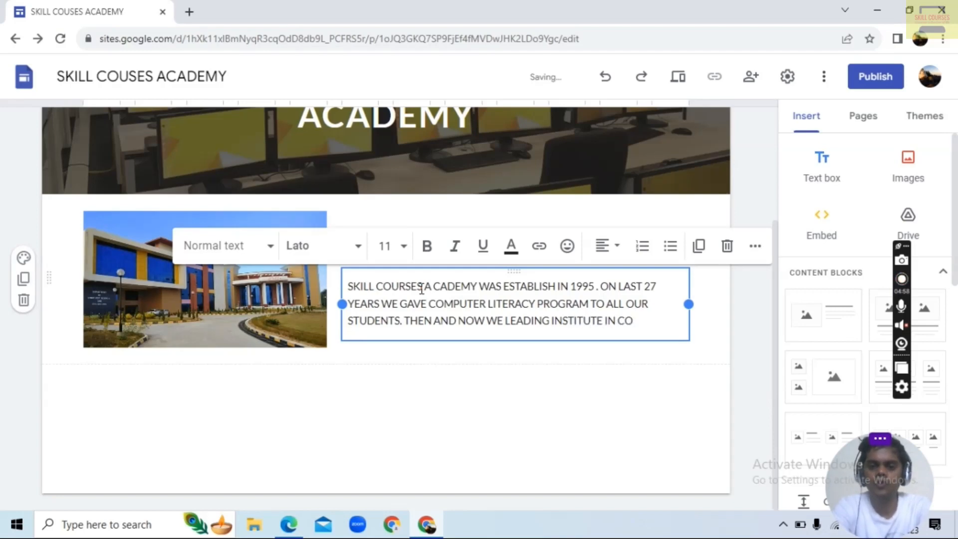
text(MPUTER LITE)
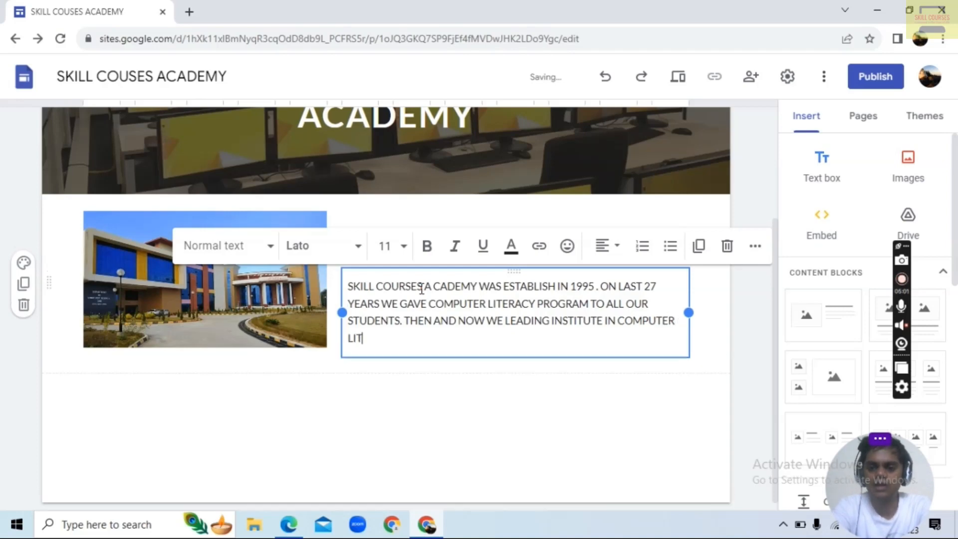
text(RACY PR)
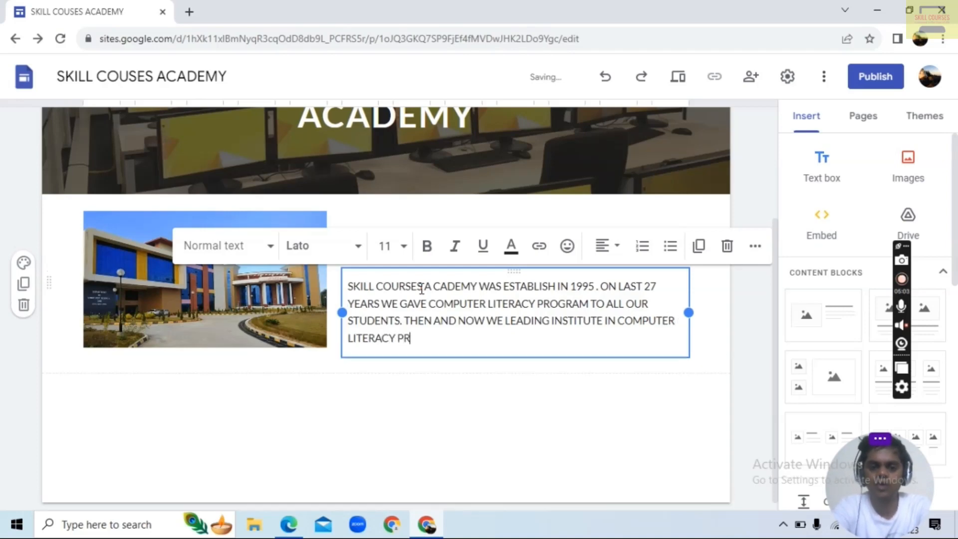
text(OGRAM.)
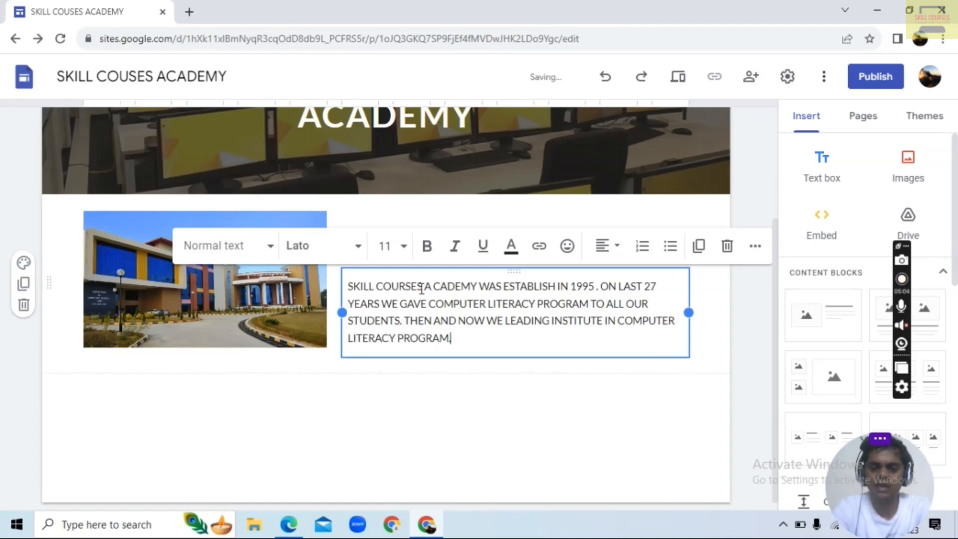
Apply the Style 2 section color to the About Us section
click(417, 393)
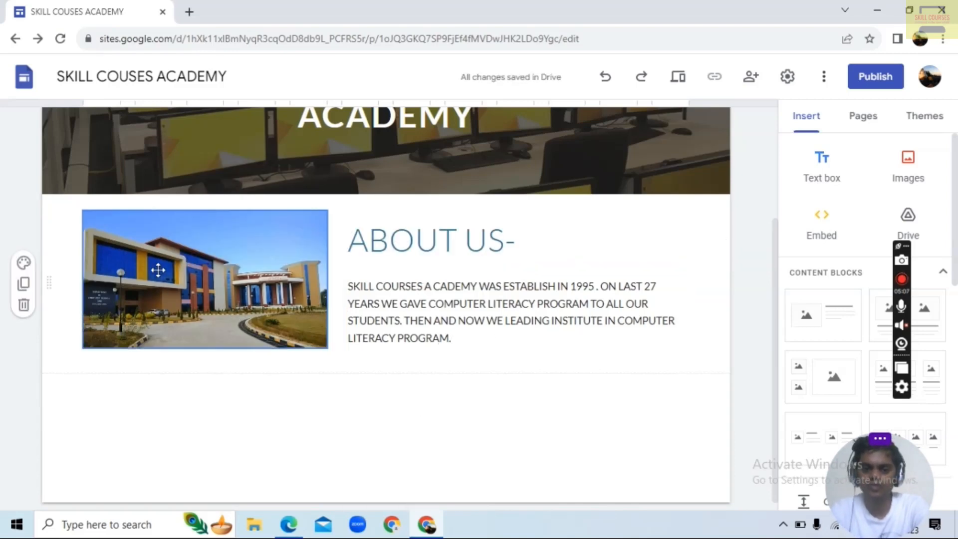
click(19, 265)
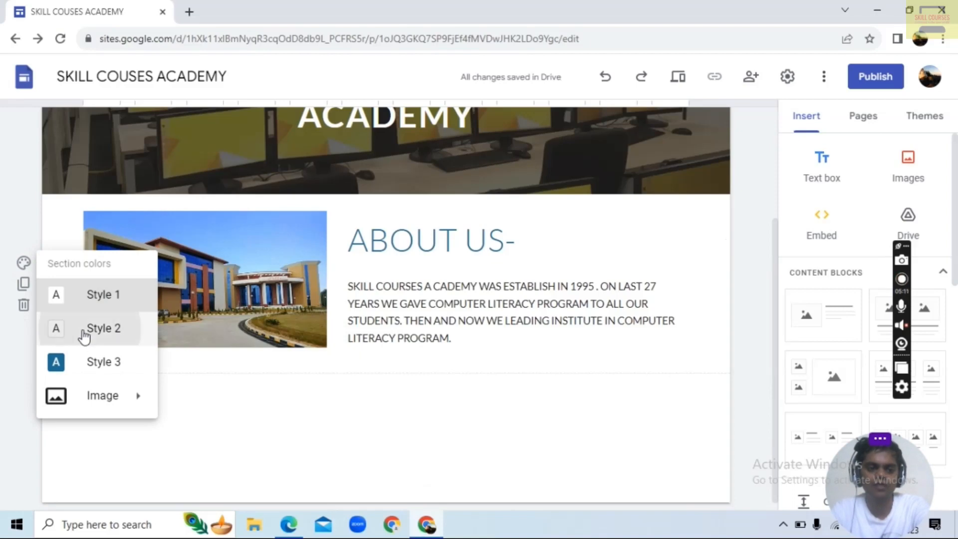
click(83, 324)
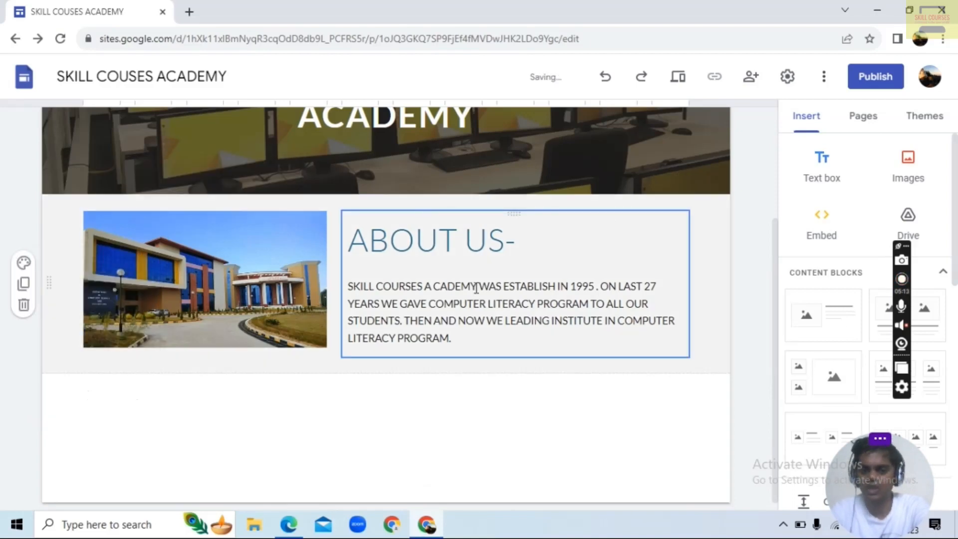
Add another content block with one image beside text below About Us and start choosing an existing image for its placeholder
click(818, 315)
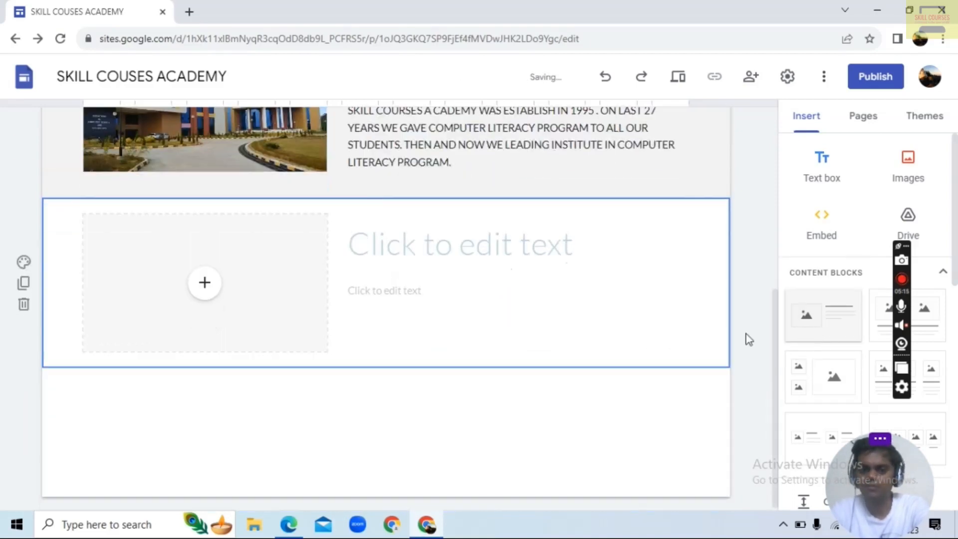
click(198, 292)
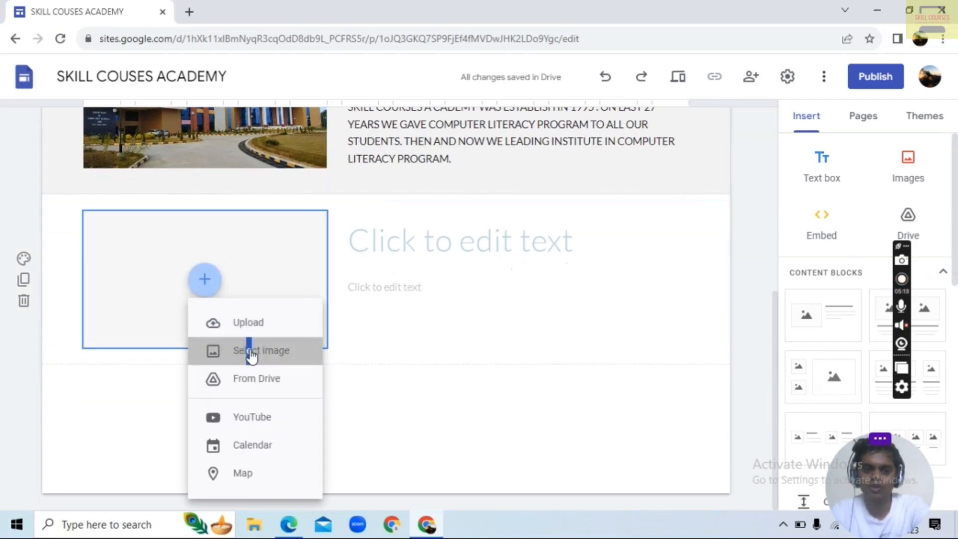
click(249, 350)
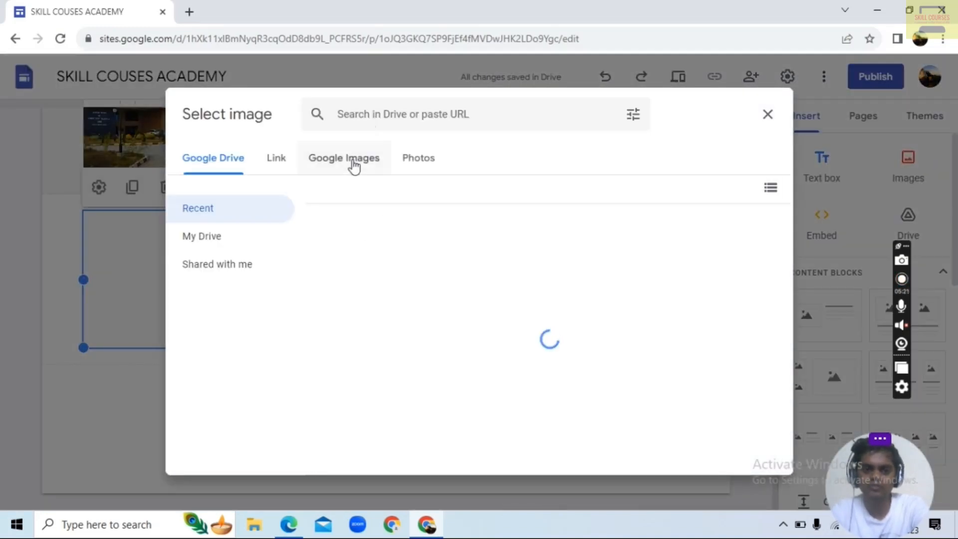
Search Google Images for "mission and vision" to fill the new block's image placeholder
click(353, 165)
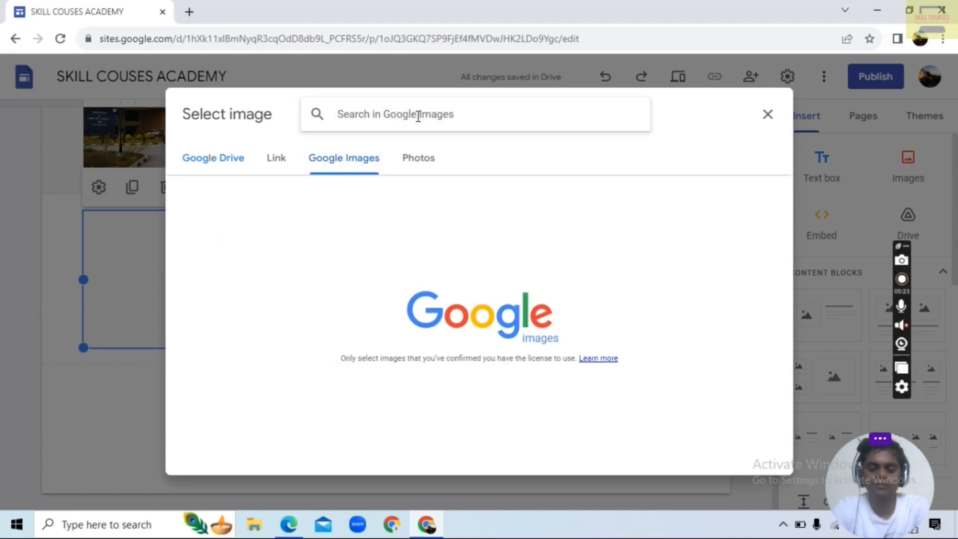
text(MISSION AN)
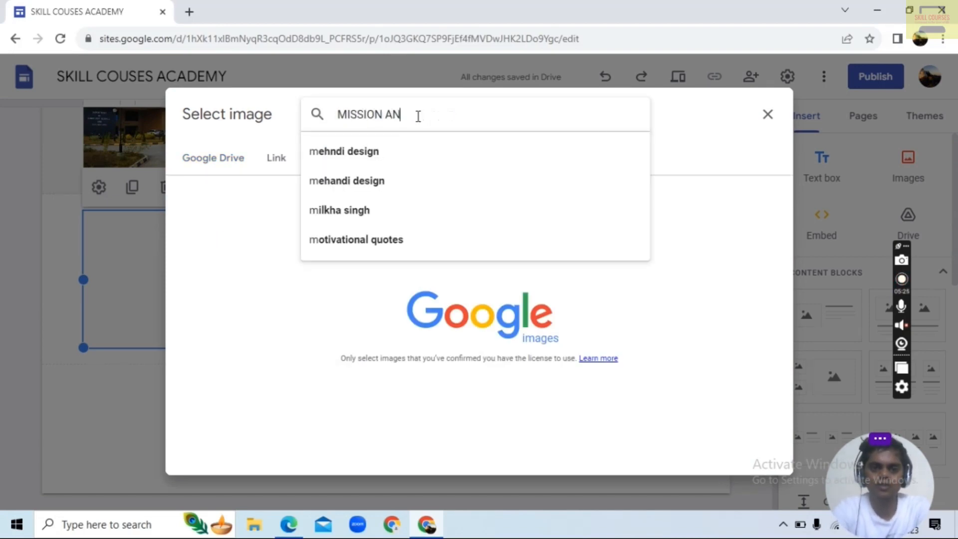
text(D VI)
key(Down)
key(Return)
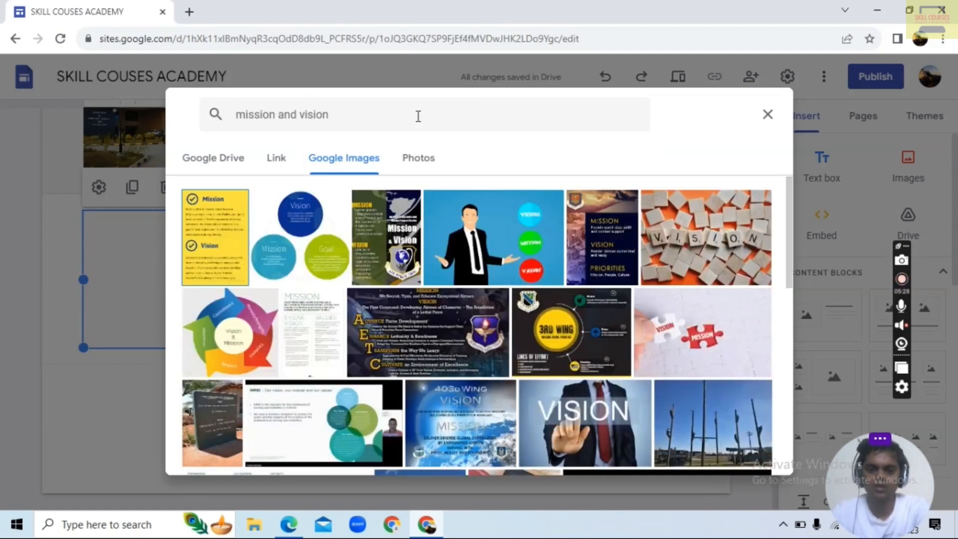
Insert the image of a suited man touching the word VISION into the placeholder and enter the block heading "MISSION AND VISION"
click(594, 415)
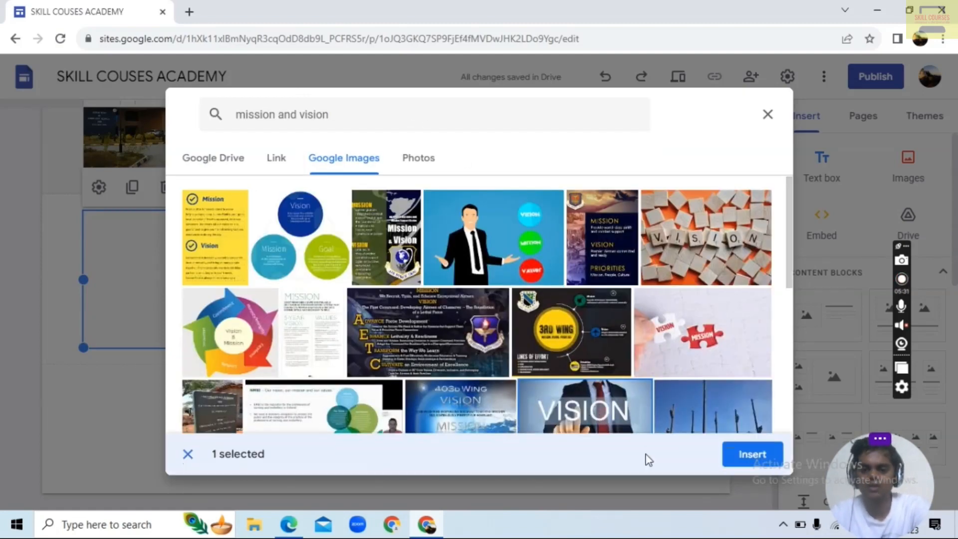
click(737, 454)
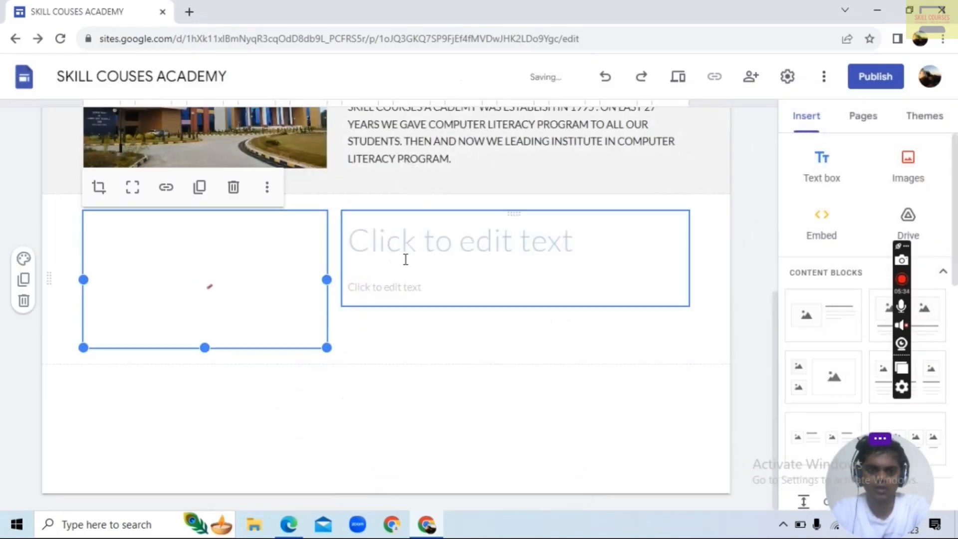
click(448, 243)
text(MISSIONA DN)
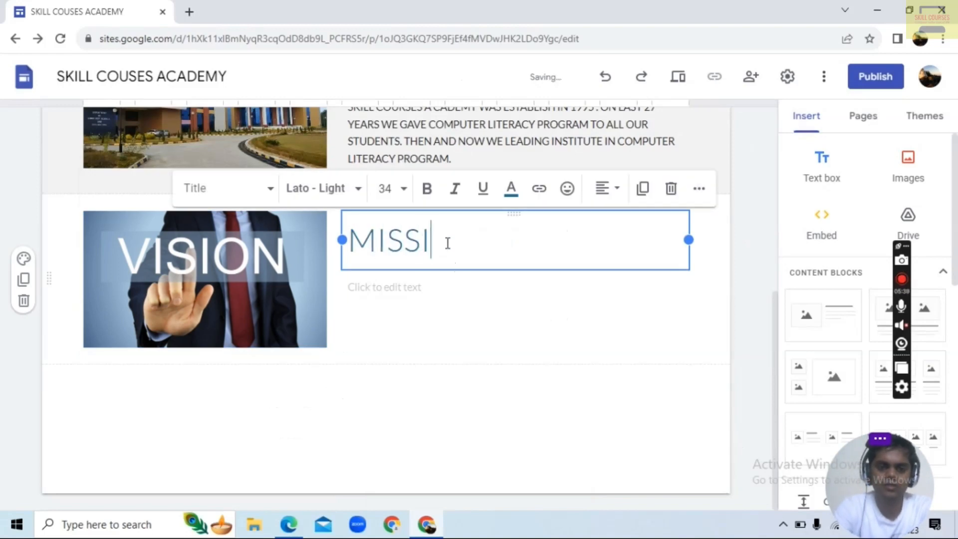
key(BackSpace)
key(BackSpace)
key(BackSpace)
key(BackSpace)
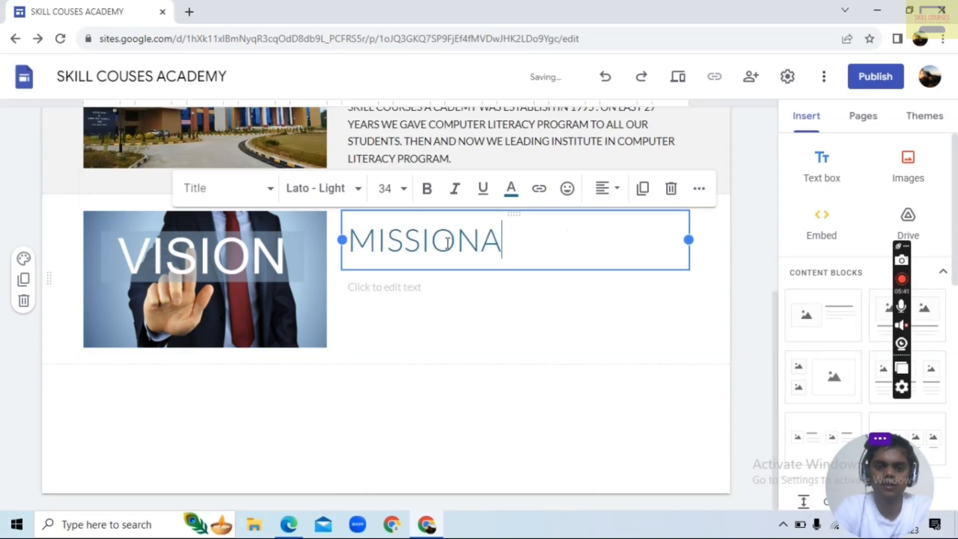
text(AND VISION)
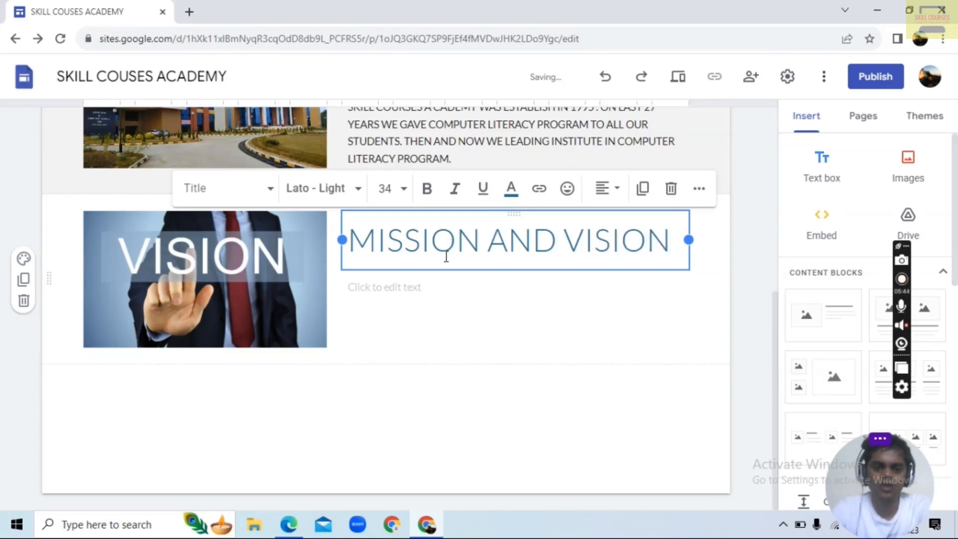
Begin the text below the heading with "OUR MISSION AND VISION ARE VERY COMMON . OUR MISSION AND VISION TO GIVE COMPUTER LITERACY"
click(413, 292)
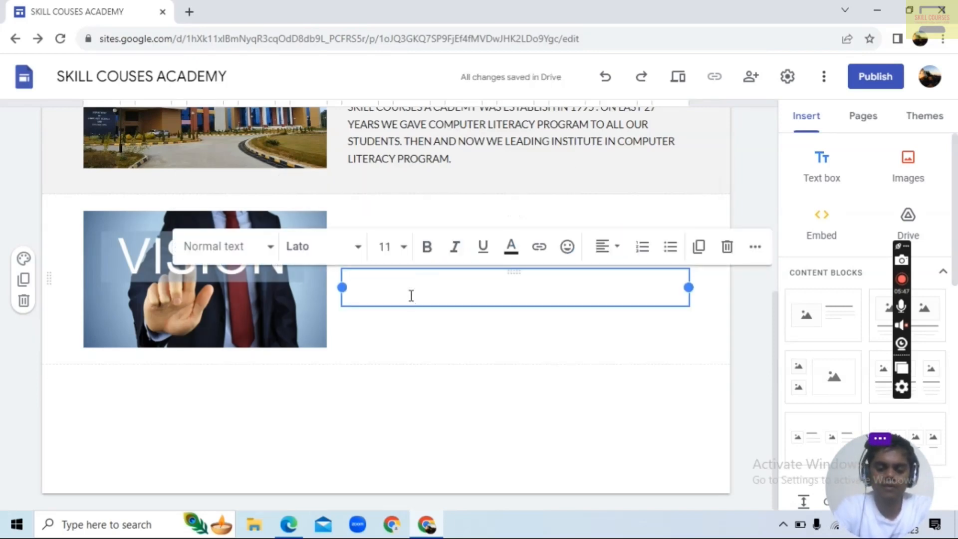
text(OUR MISSION A)
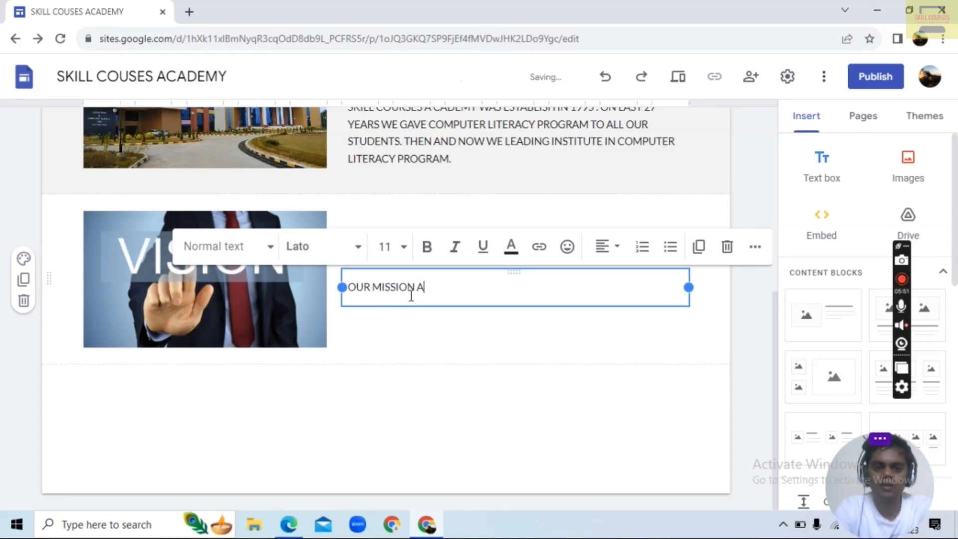
text(ND VISION)
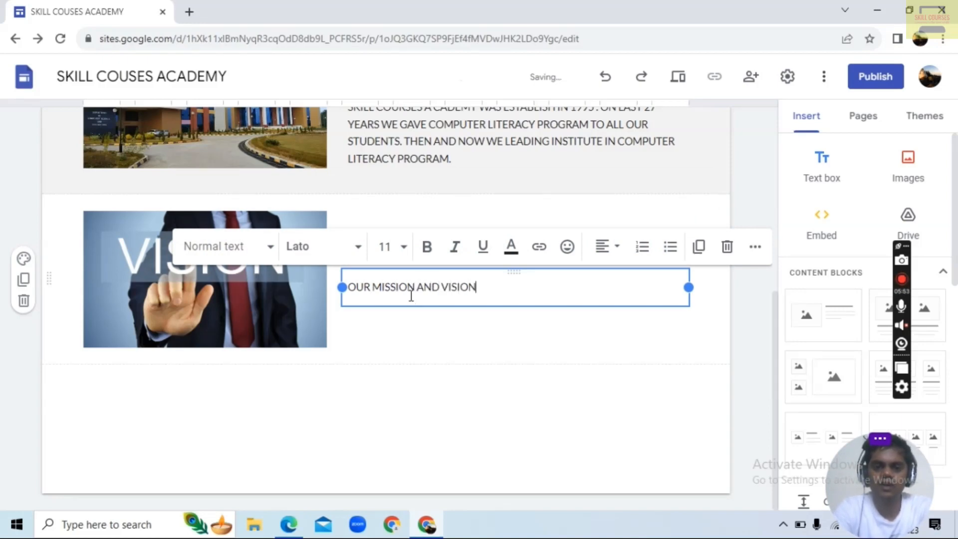
text( ARE VERY)
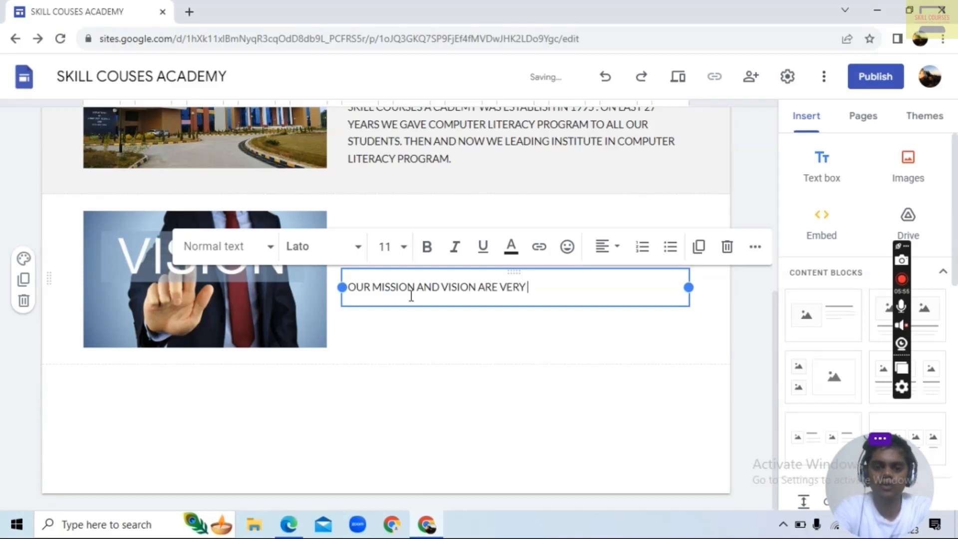
text( COMMON .)
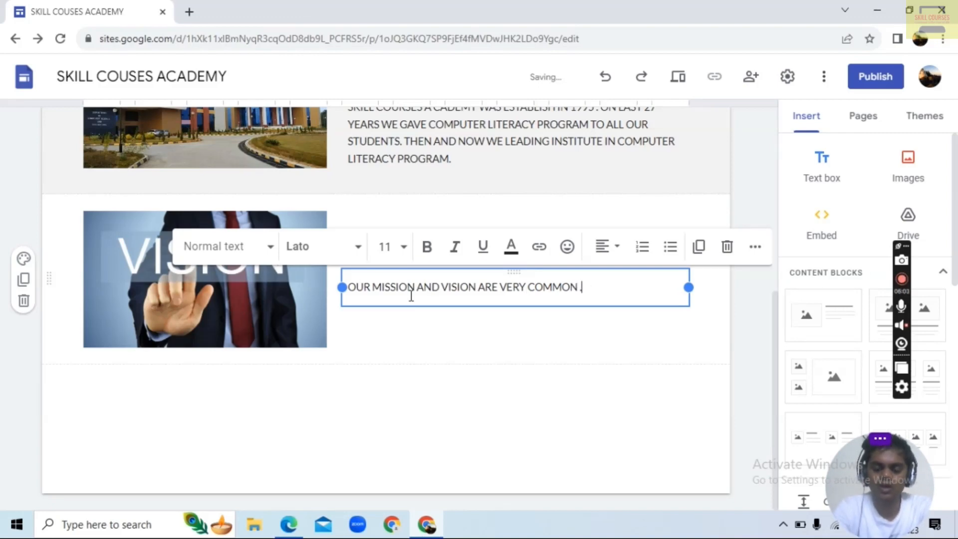
text(ISSION)
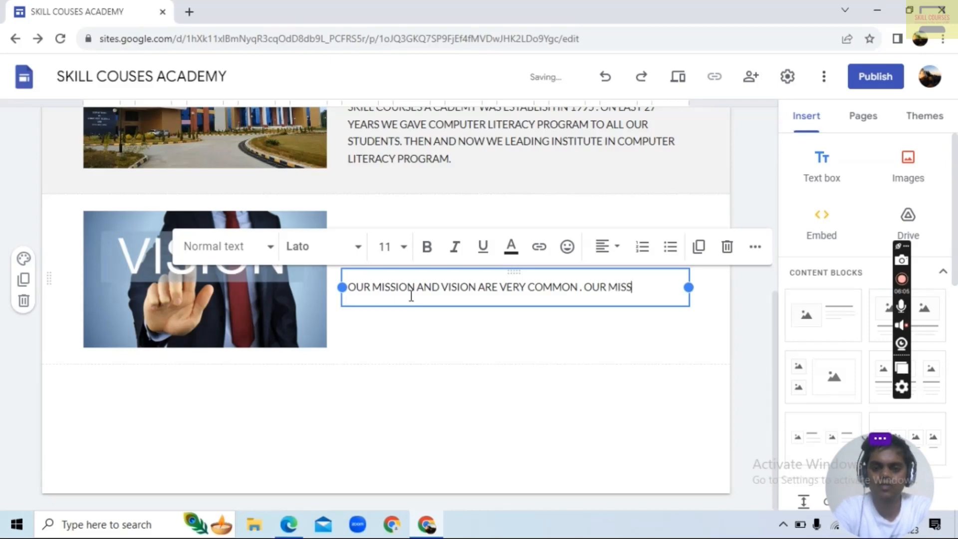
text( AND VISIO)
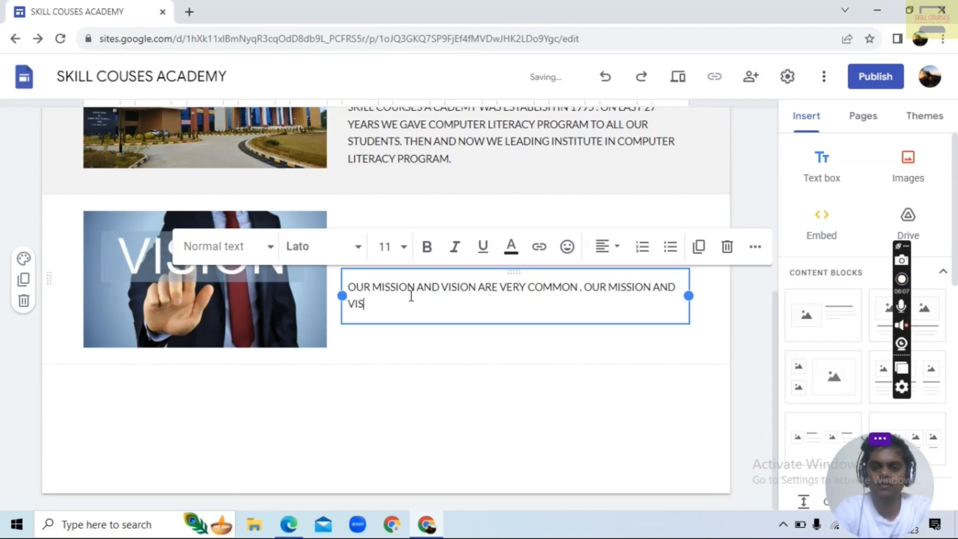
text(N TO GIV)
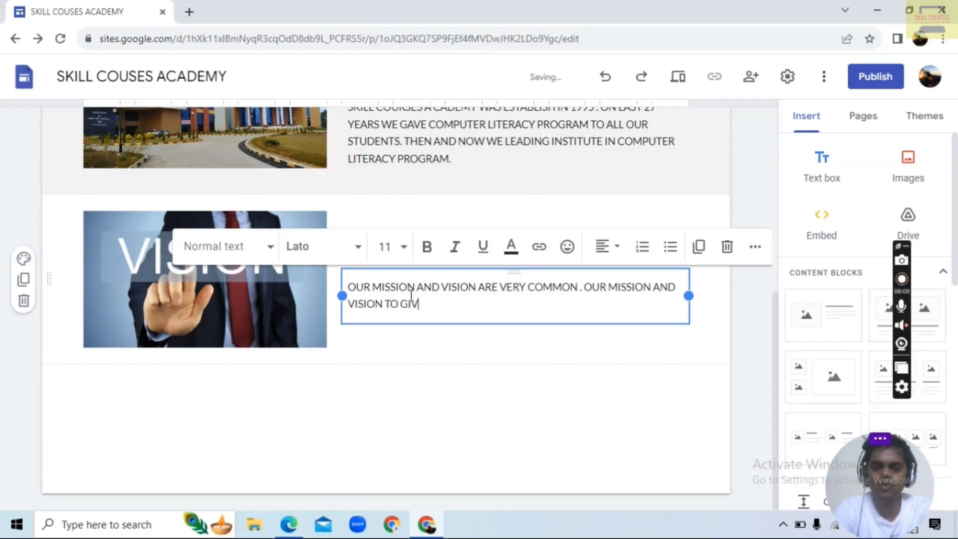
text(E COMPUTER)
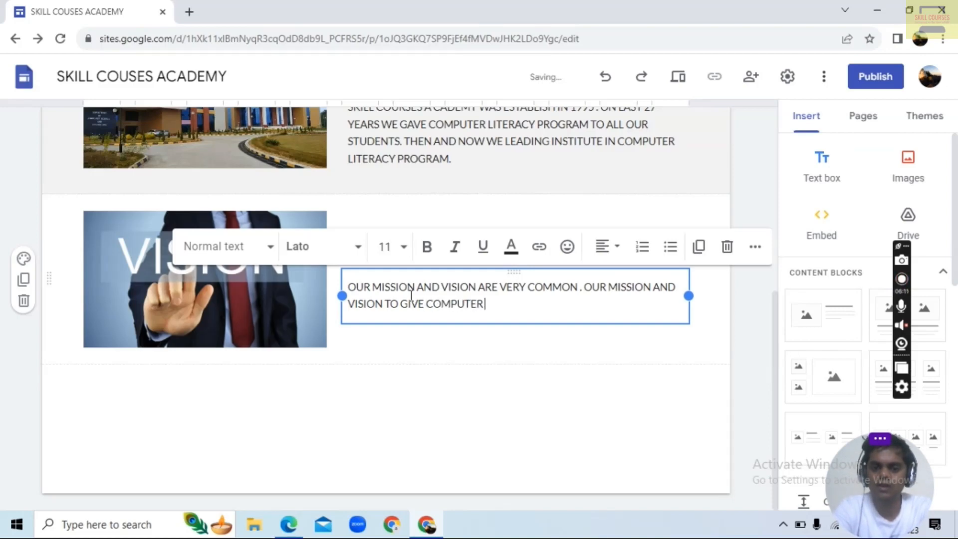
text( LITERAC)
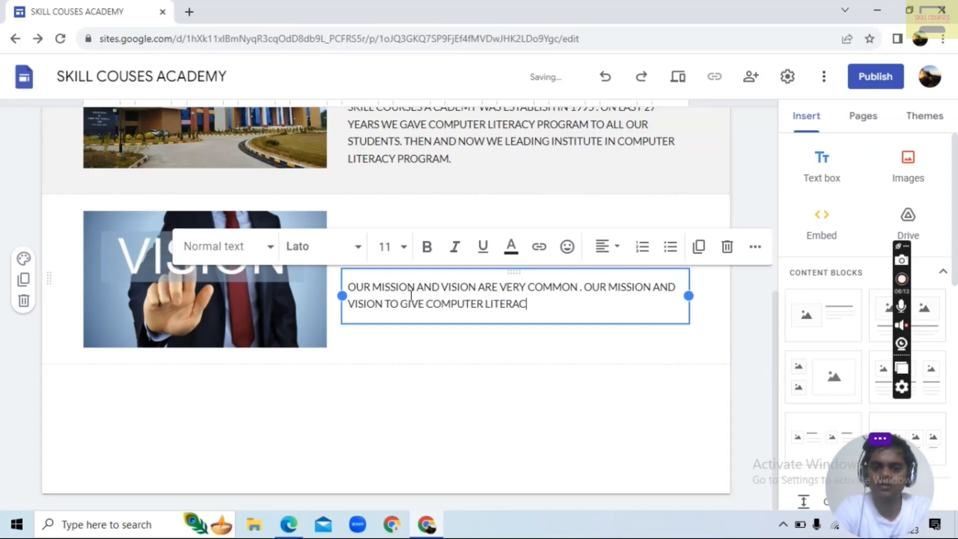
text(YT)
key(BackSpace)
right_click(411, 295)
key(o)
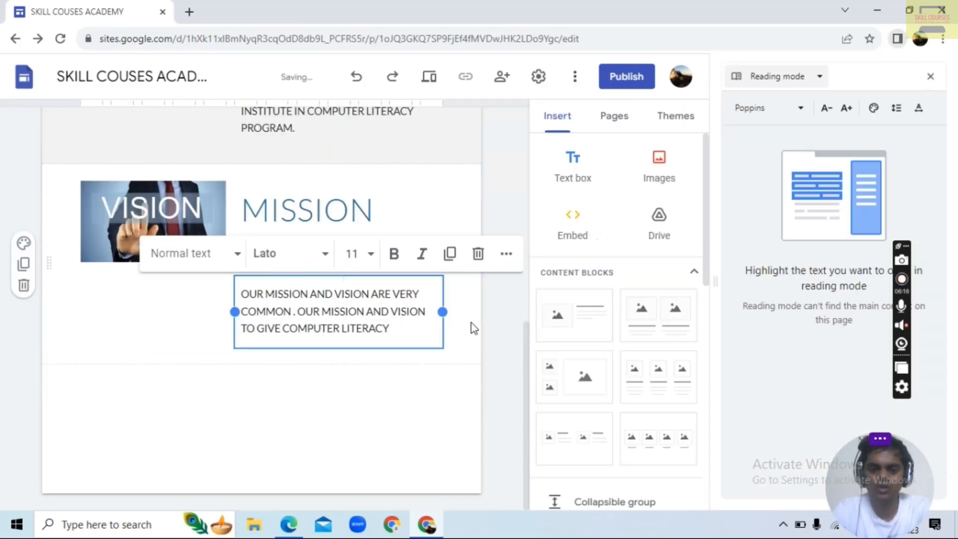
click(930, 76)
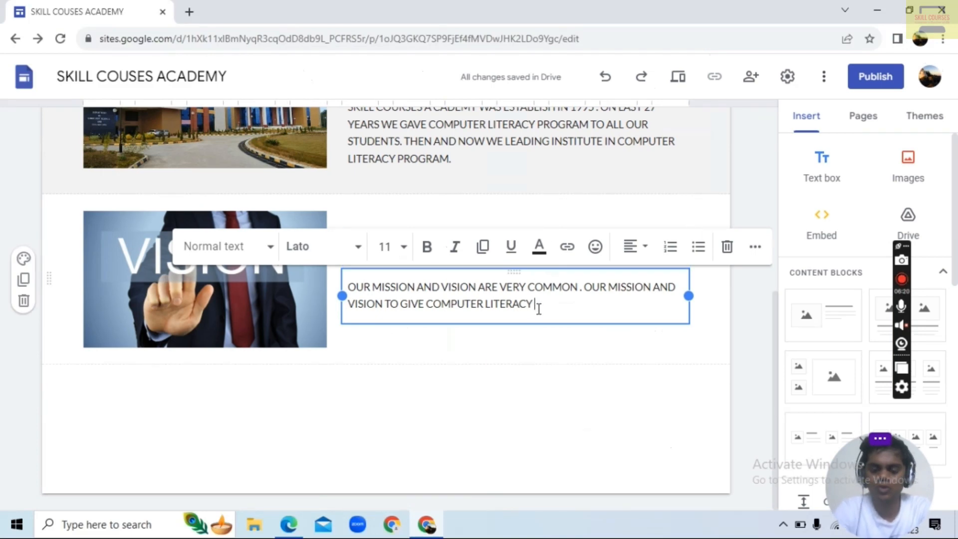
Finish the mission and vision paragraph with "TO ALL STUDENTS." and apply the Style 3 section color to that section
text(TO ALL ST)
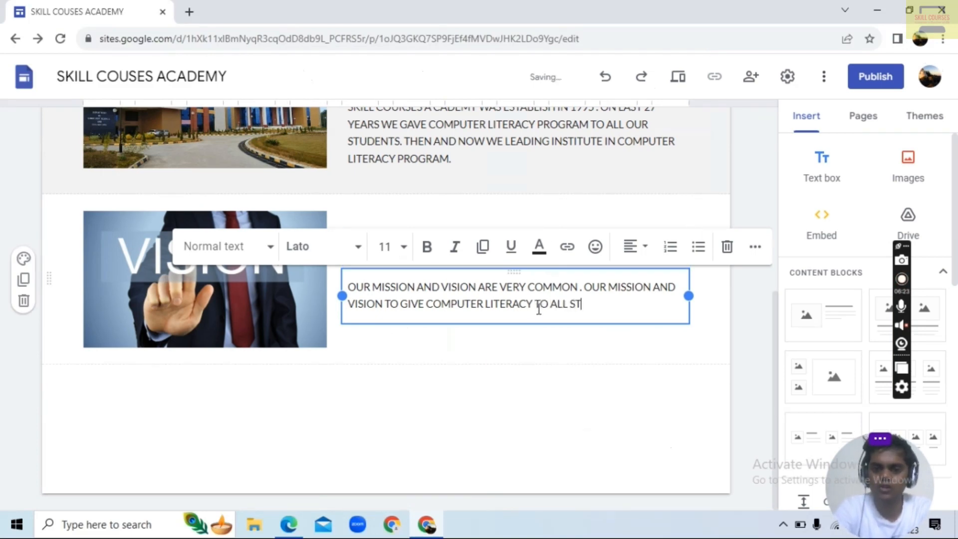
text(UDENTS.)
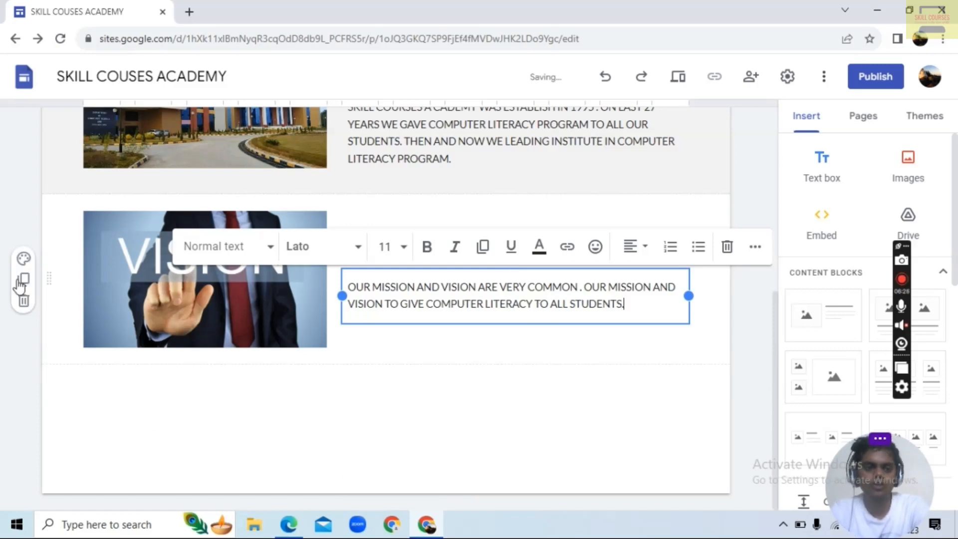
click(23, 259)
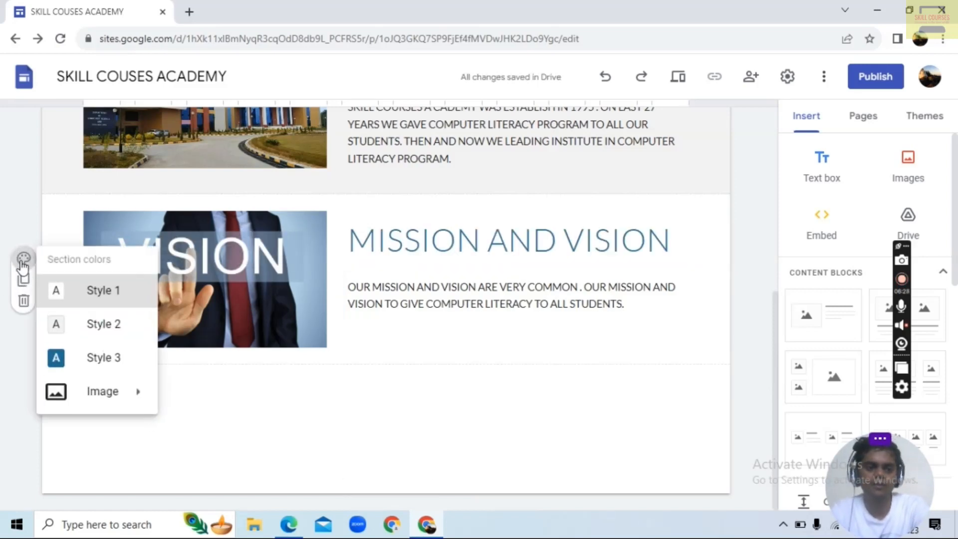
click(110, 359)
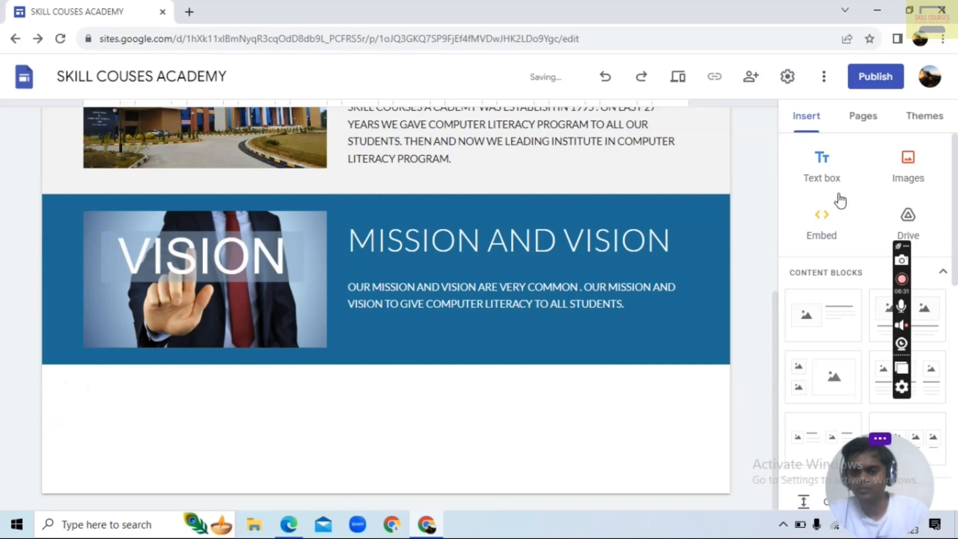
Add a new page named "COURSES" to the site
scroll(536, 318, up, 7)
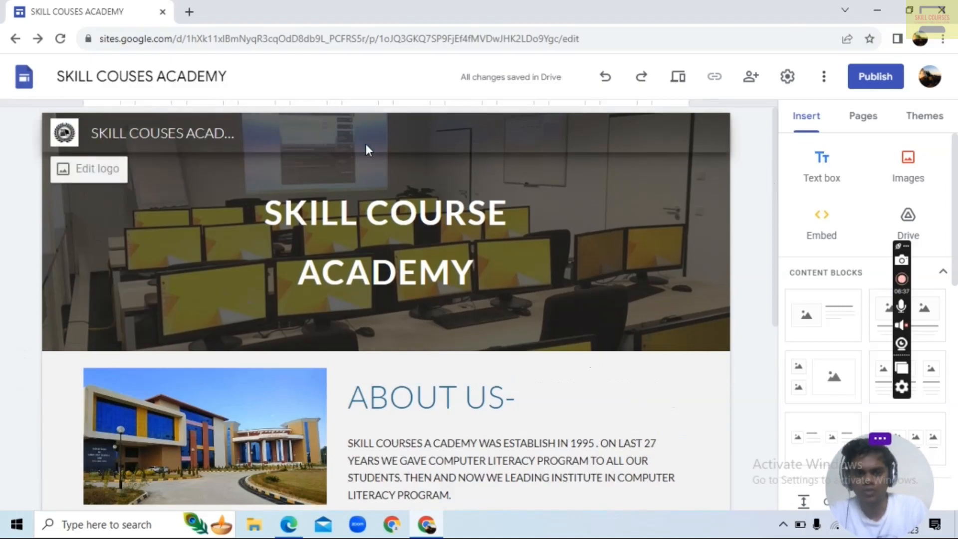
scroll(372, 154, down, 5)
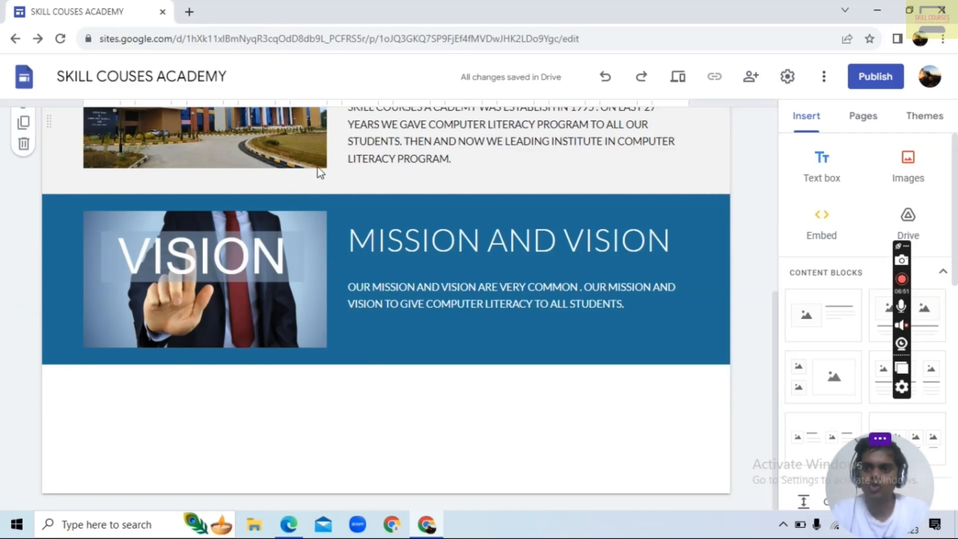
click(862, 117)
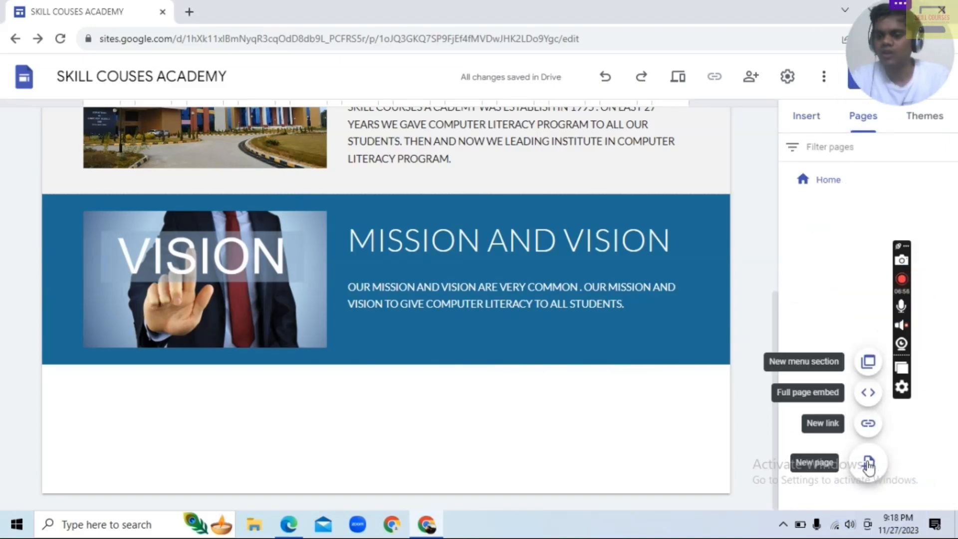
click(868, 464)
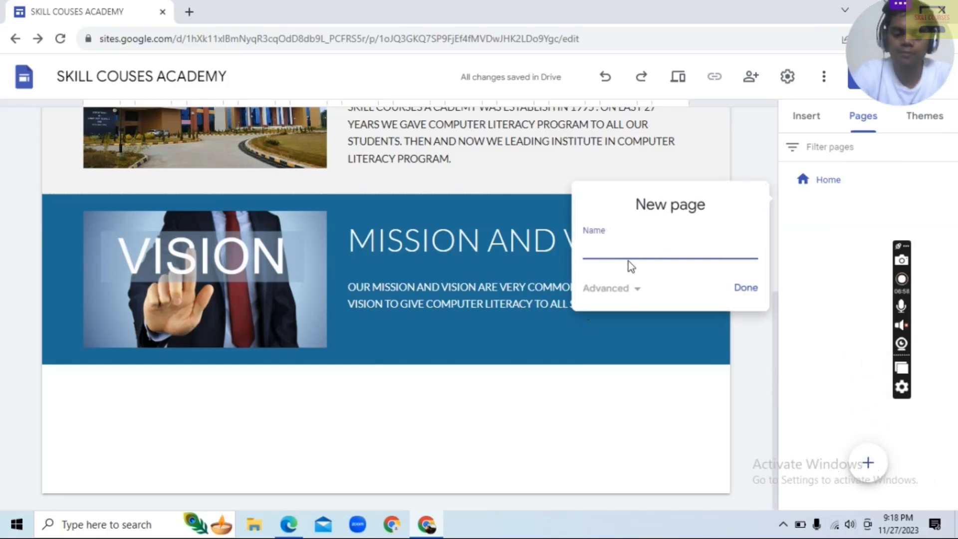
text(COURS)
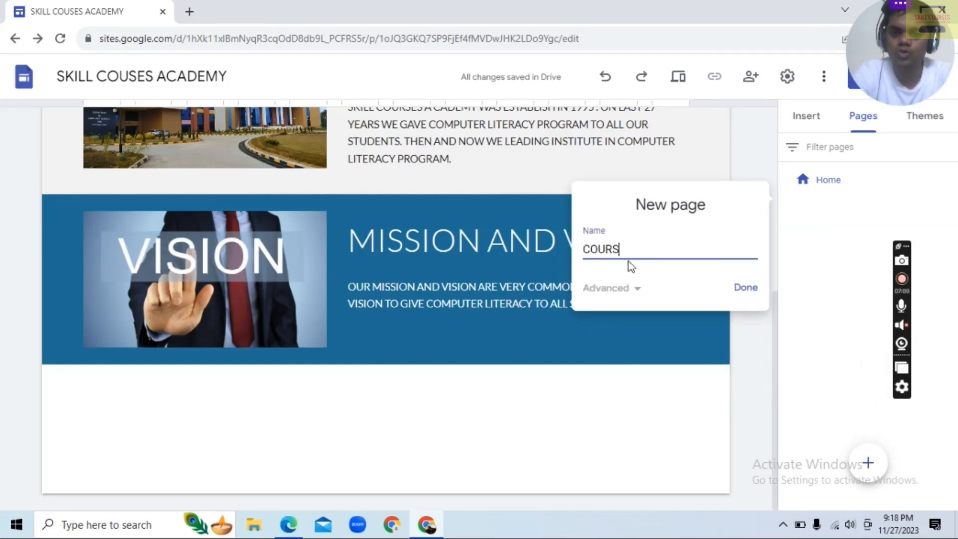
text(ES)
click(746, 287)
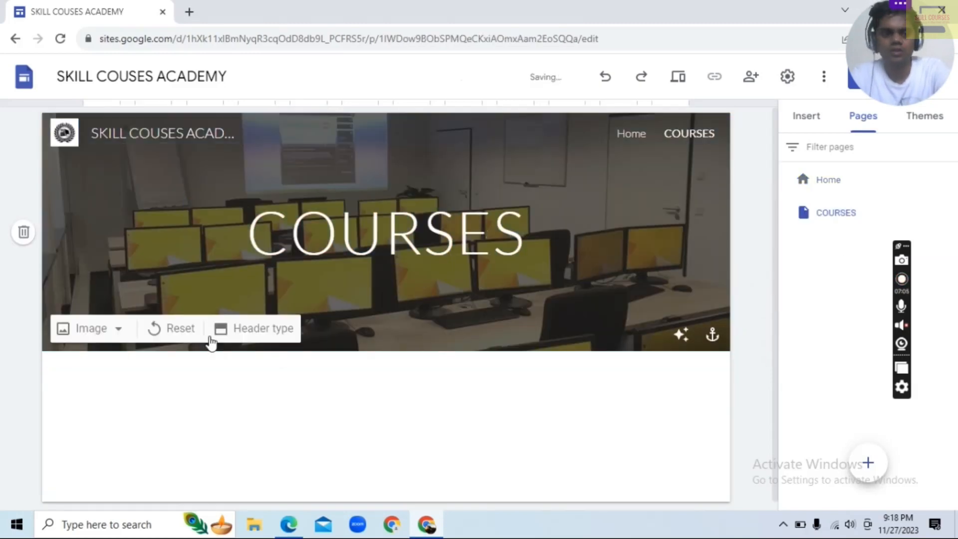
Search Google for "COURSES" images to use as the header background of the COURSES page
click(102, 328)
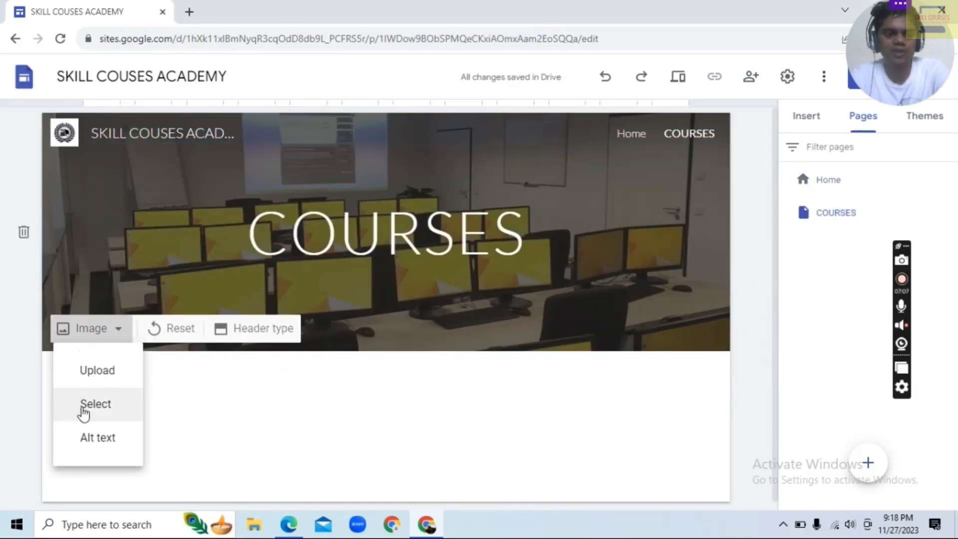
click(83, 413)
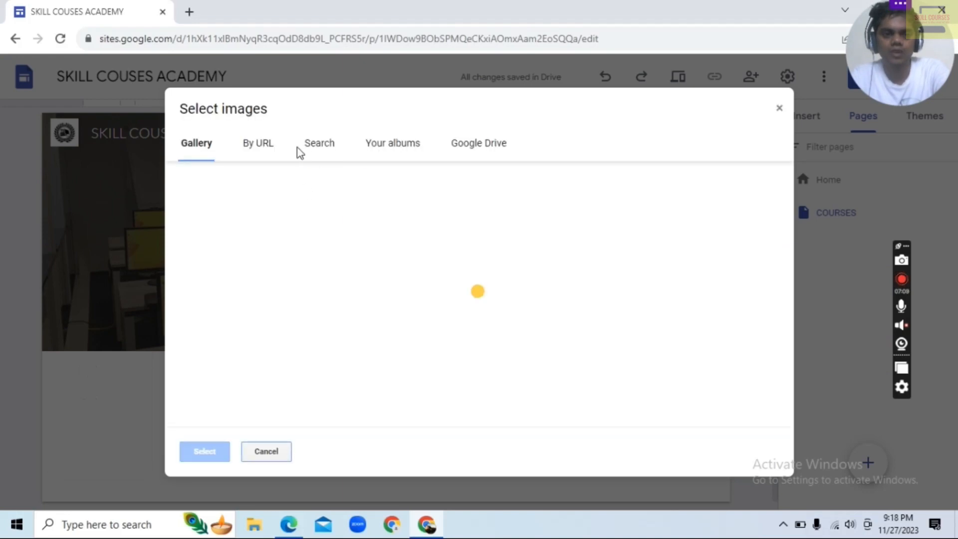
click(312, 151)
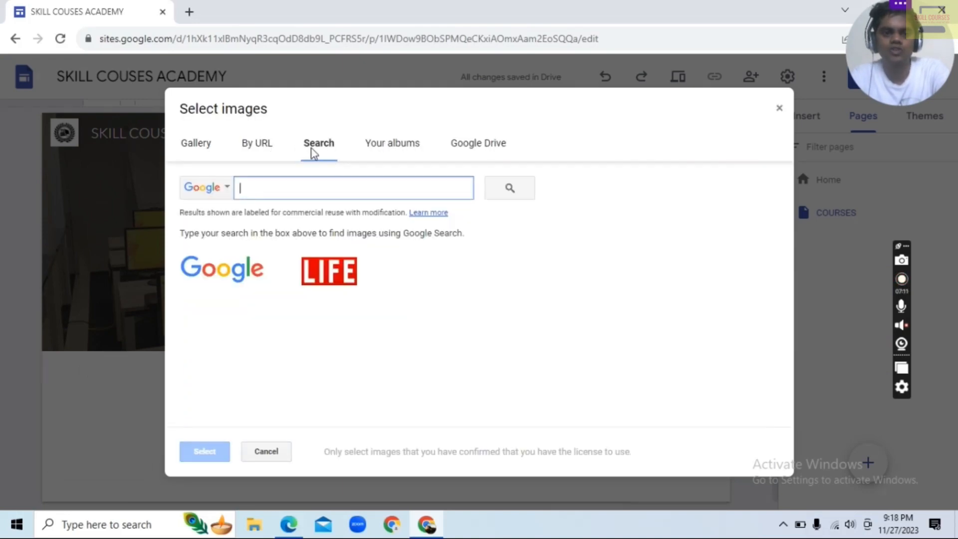
text(c)
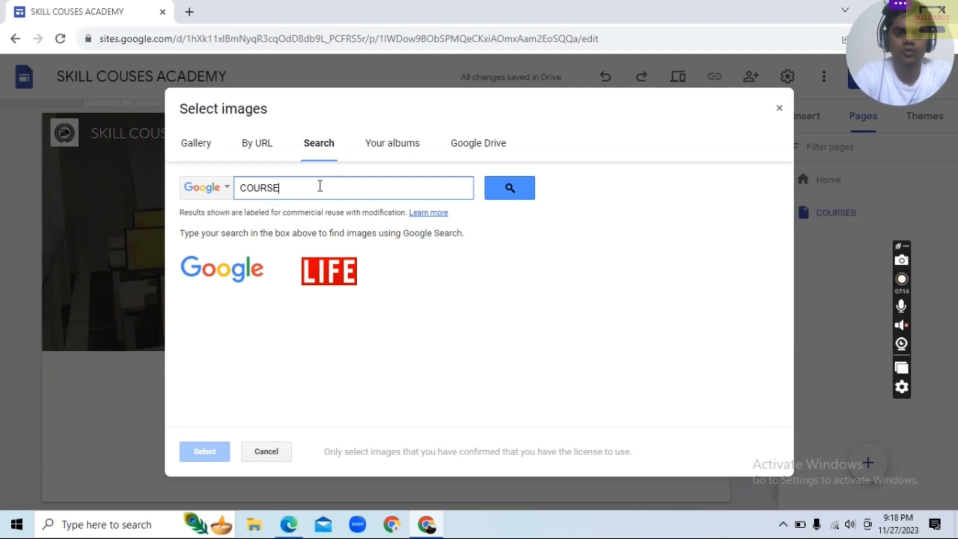
key(Return)
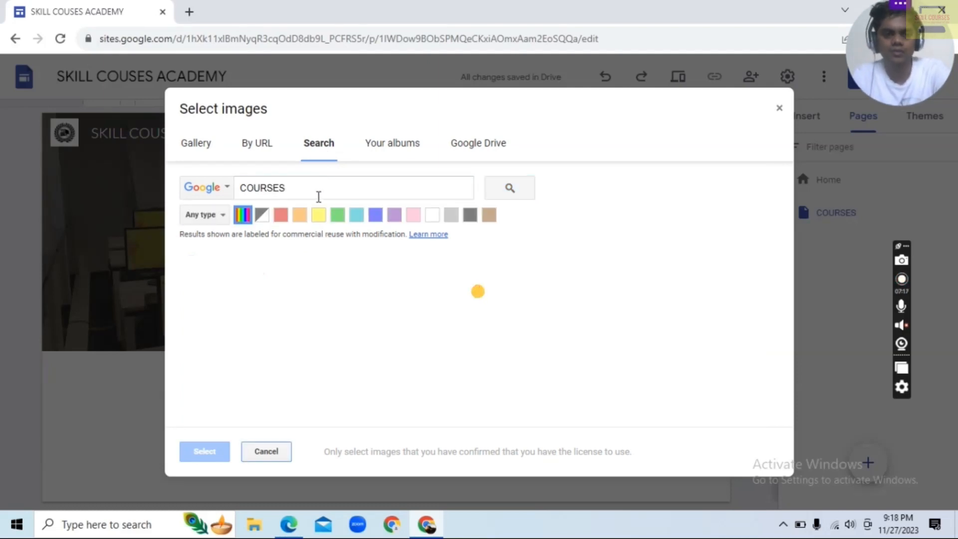
Set the classroom photo of white-uniformed trainees facing a projector screen as the COURSES page header image
scroll(599, 285, down, 2)
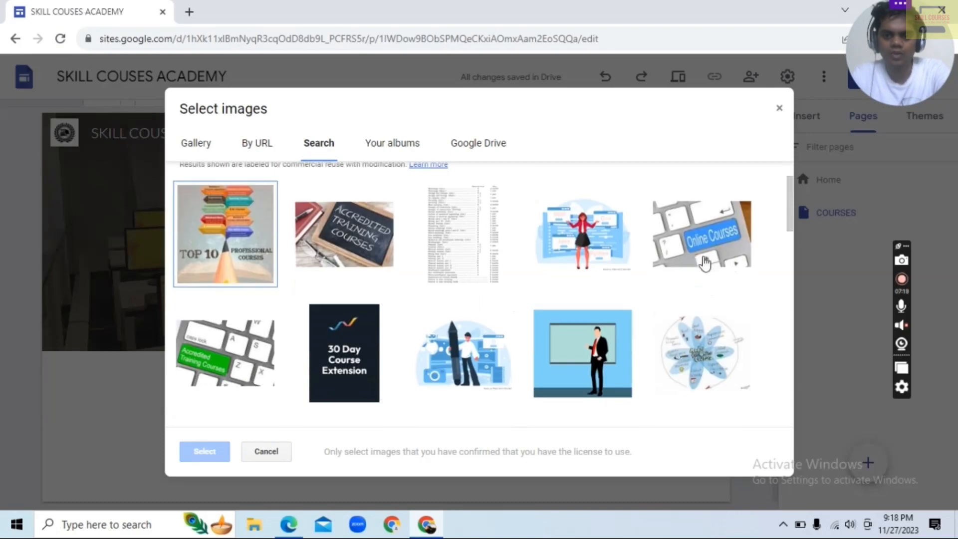
scroll(582, 287, down, 5)
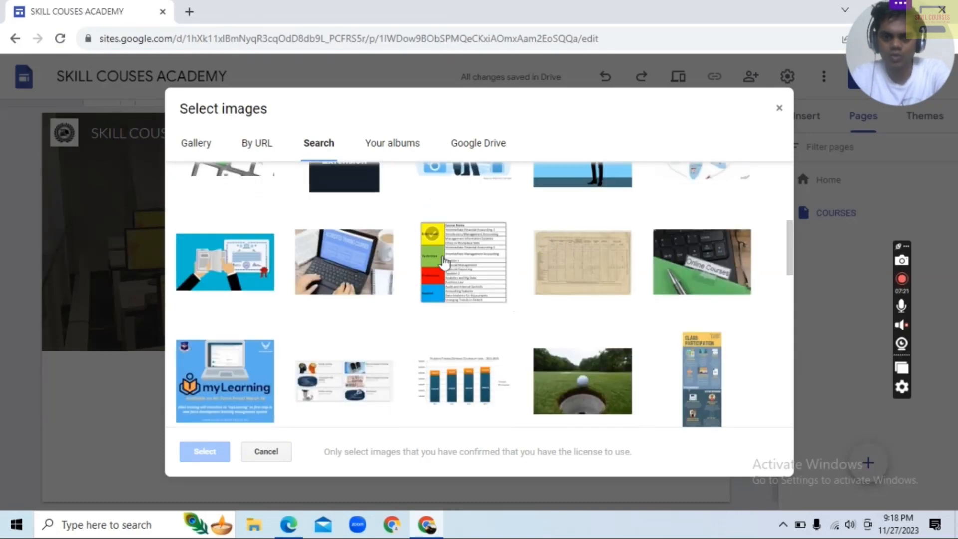
scroll(411, 262, down, 2)
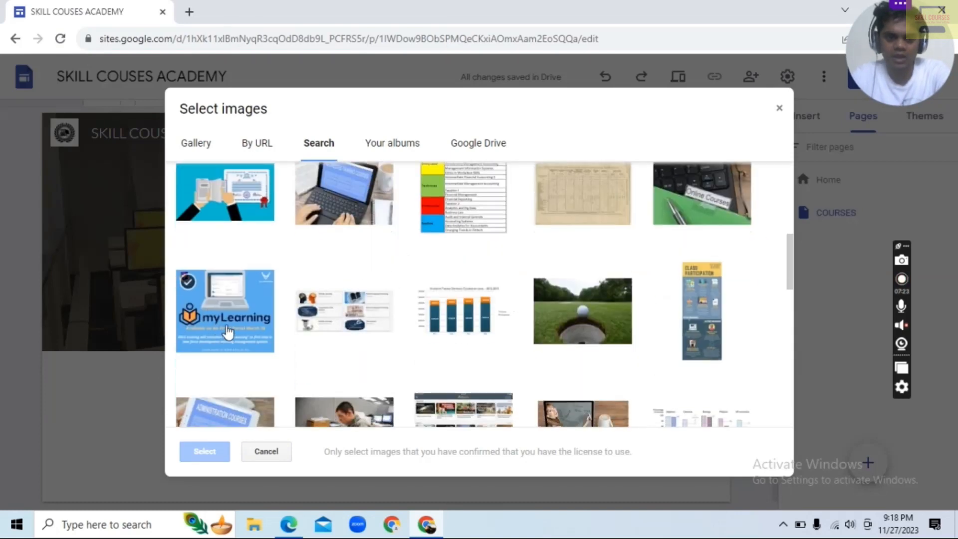
scroll(232, 320, down, 2)
scroll(289, 307, down, 5)
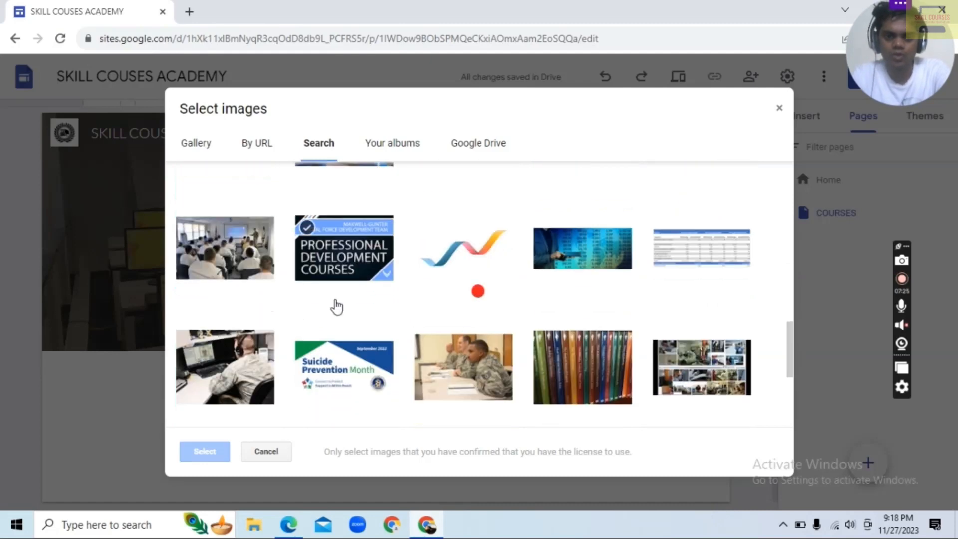
scroll(312, 250, up, 3)
scroll(299, 283, down, 2)
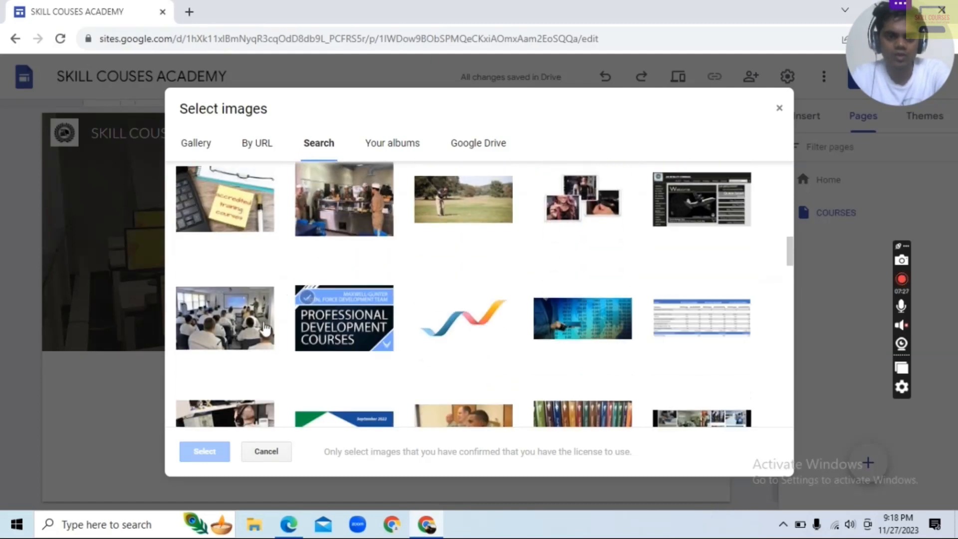
click(243, 348)
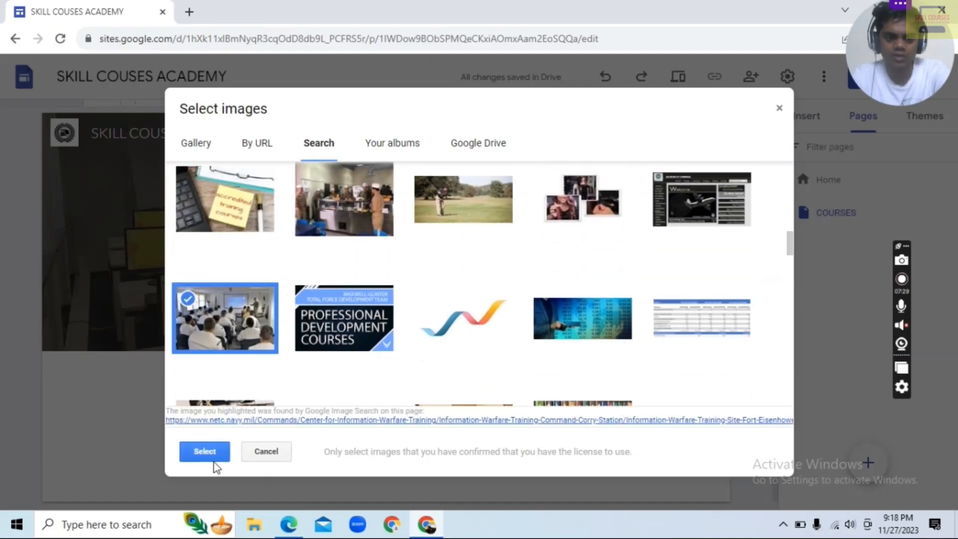
click(199, 456)
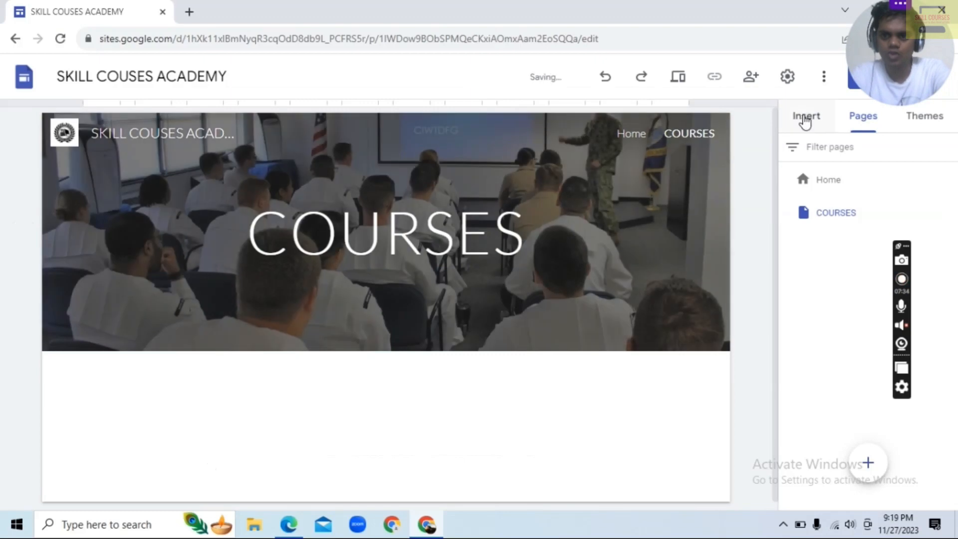
Insert the content block with three images, each with a heading and text, below the COURSES header
click(805, 117)
scroll(850, 364, down, 2)
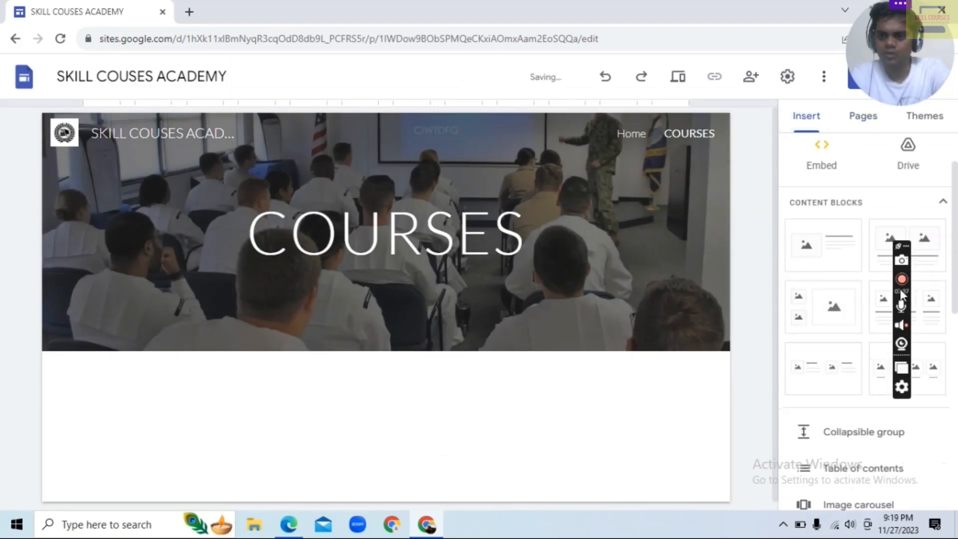
click(931, 318)
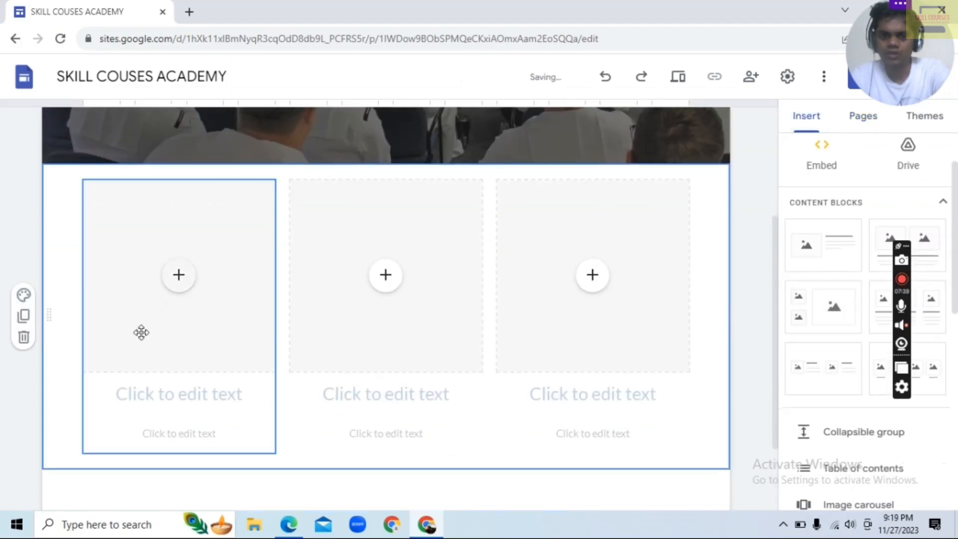
Search Google Images for "WEB DESING" for the first image placeholder of the three-column block
click(176, 278)
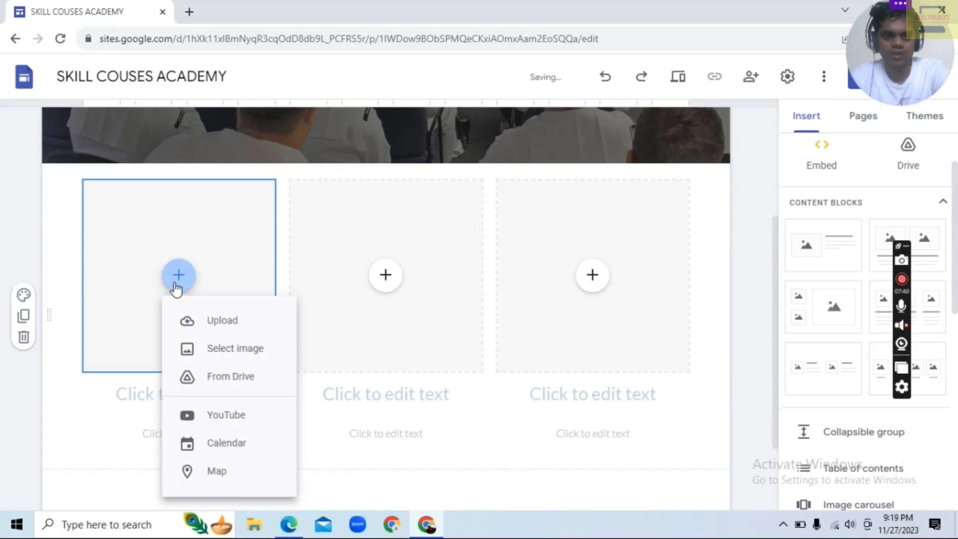
click(227, 347)
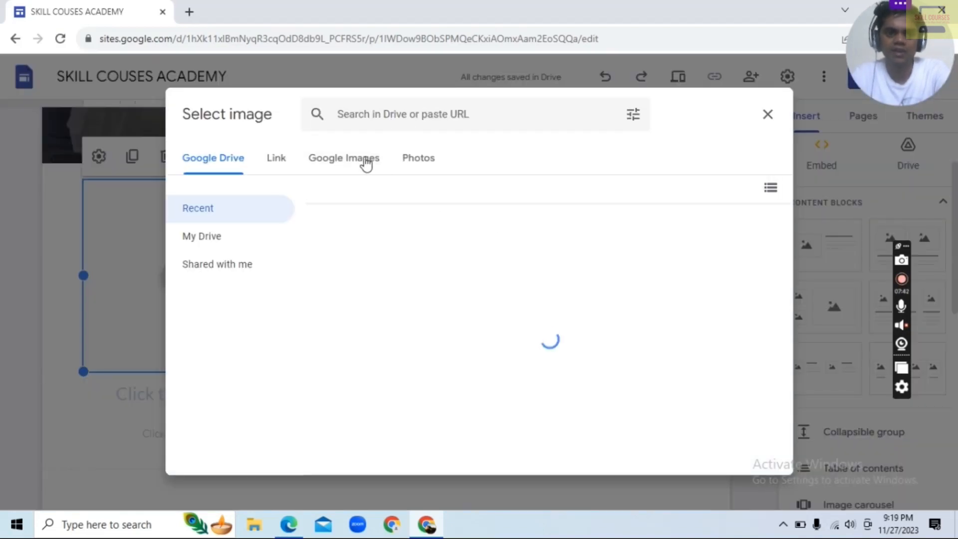
click(351, 161)
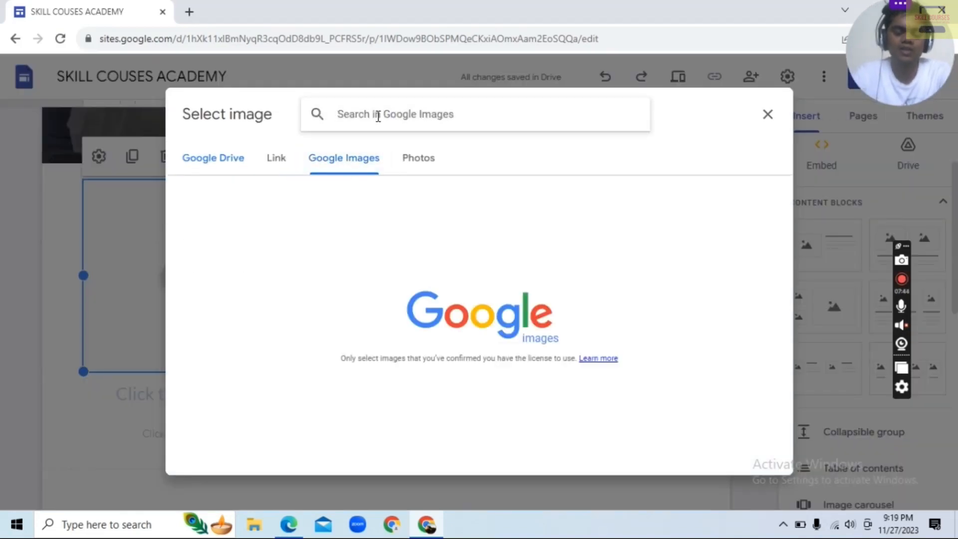
text(WE)
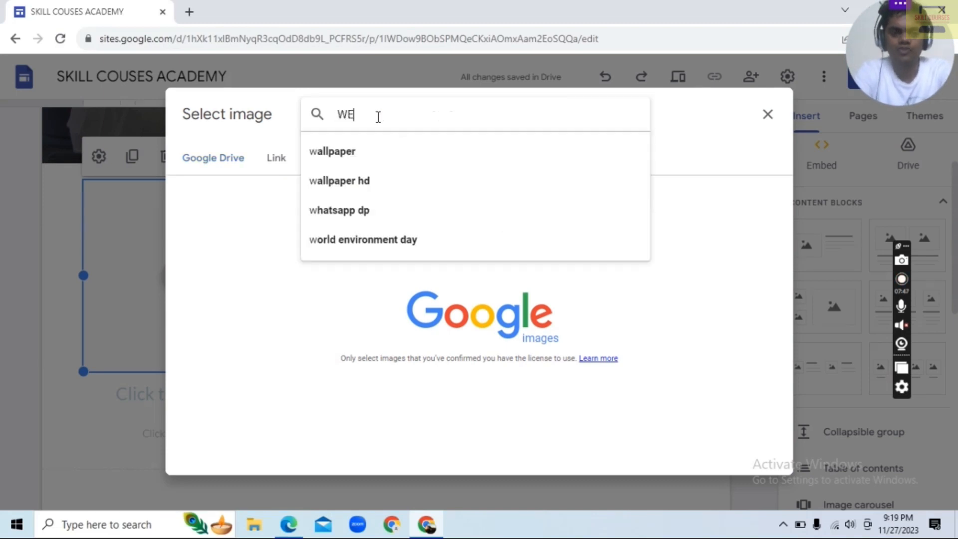
text(B D)
key(BackSpace)
text(D)
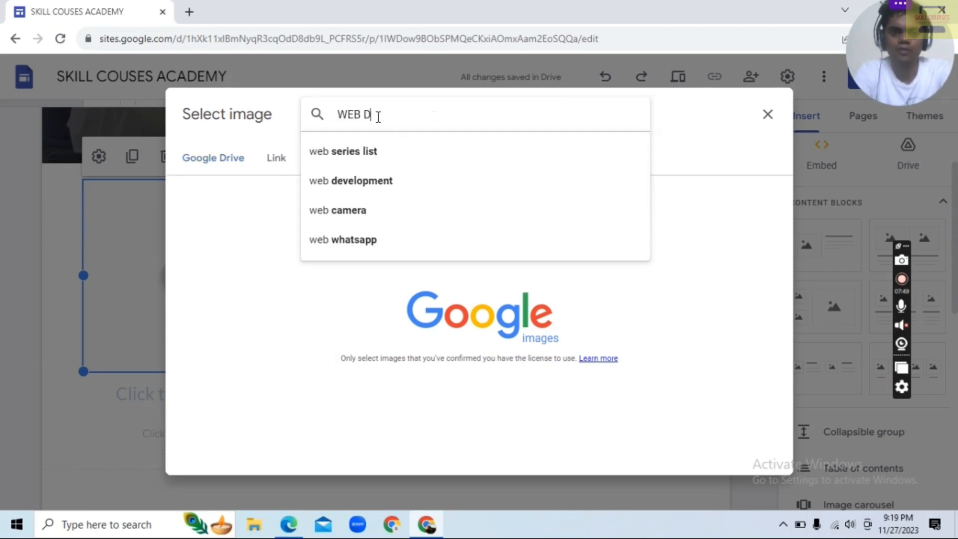
text(ESING)
key(Return)
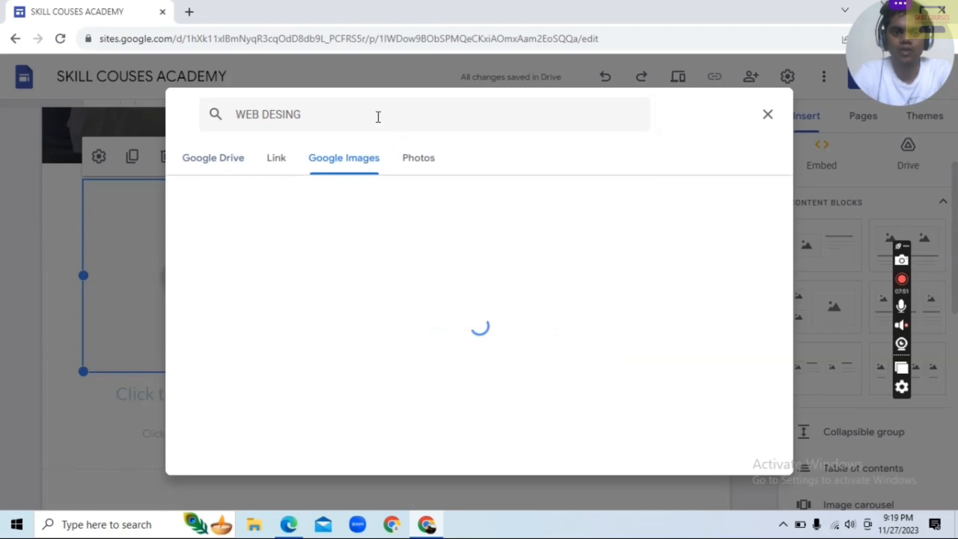
Insert the "WEB DESIGN" magnifying glass image into the first placeholder and uncrop it
click(251, 244)
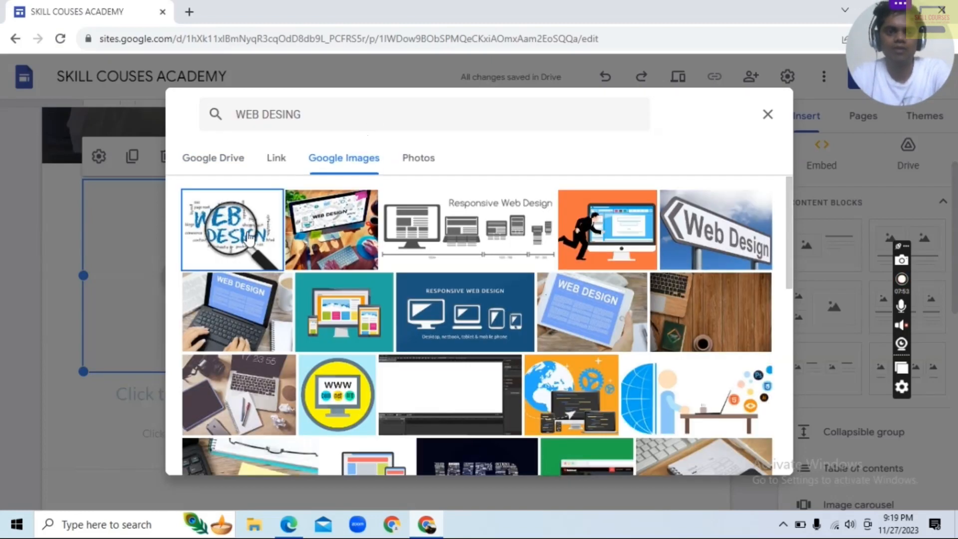
click(753, 466)
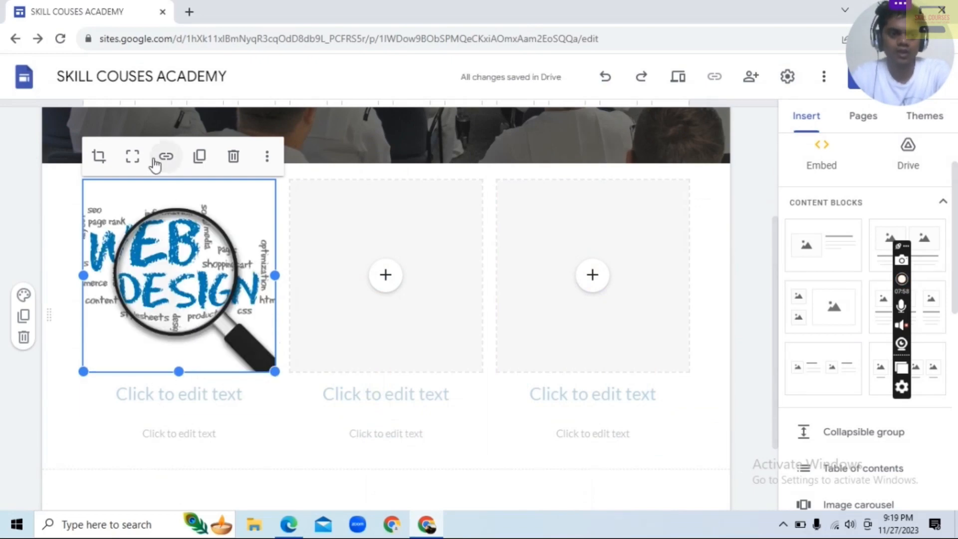
click(132, 156)
Enter the heading "WEB DESIGNING" and the text "CALL FOR US FOR MORE INFORMATION" under the web design image
click(174, 360)
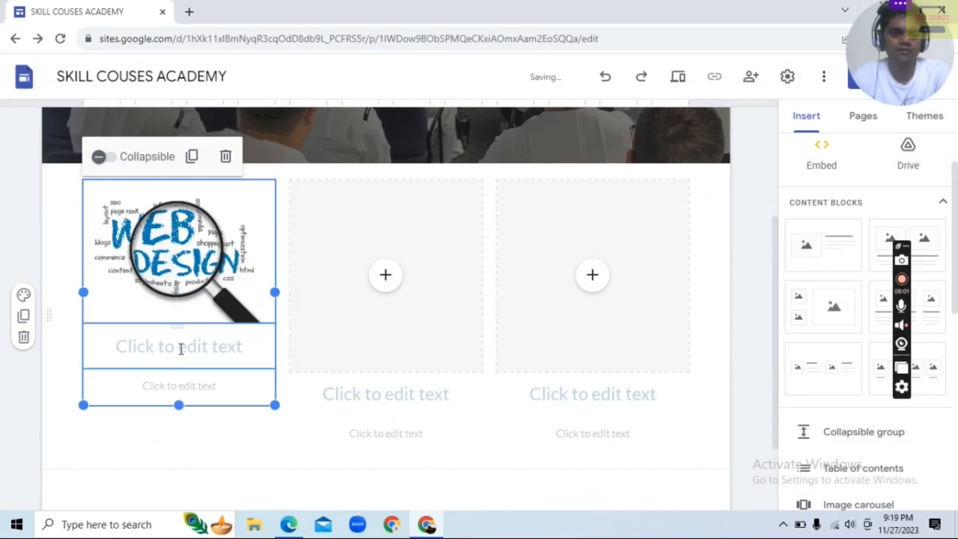
text(WEB D)
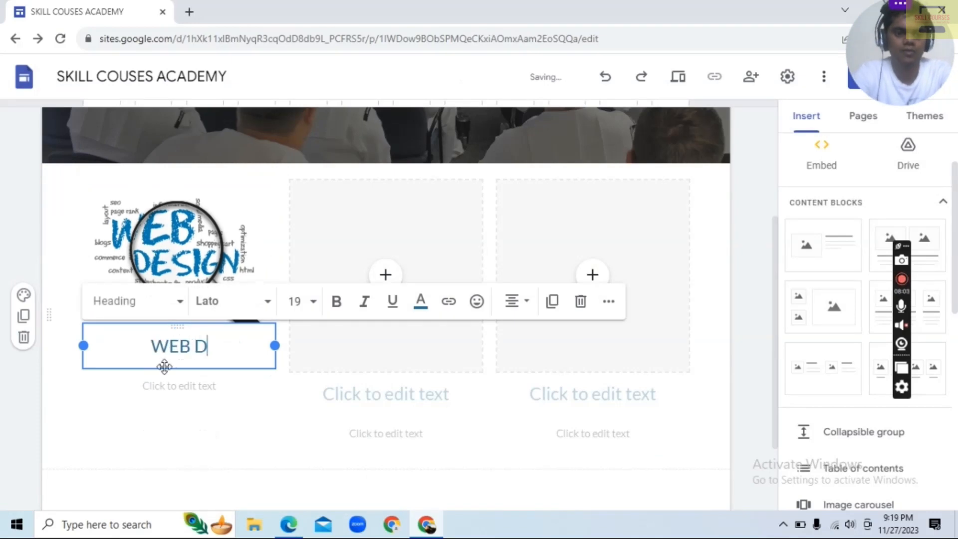
text(ESIGNING)
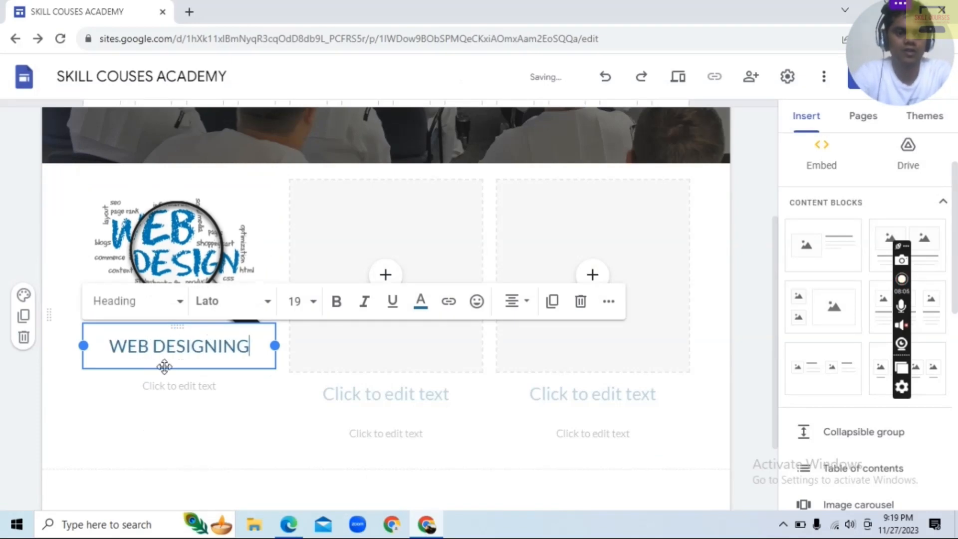
click(169, 384)
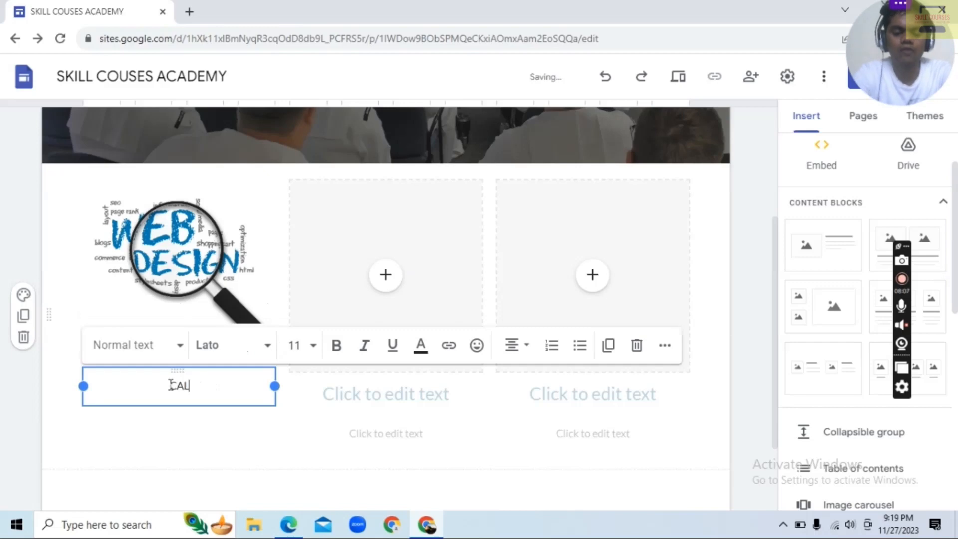
text(CALL FOR US)
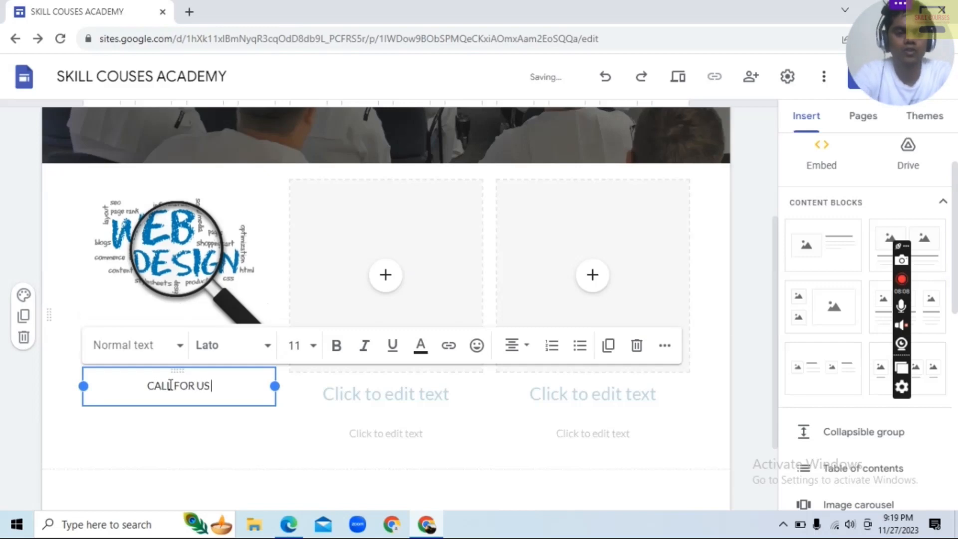
text( FOR MORE)
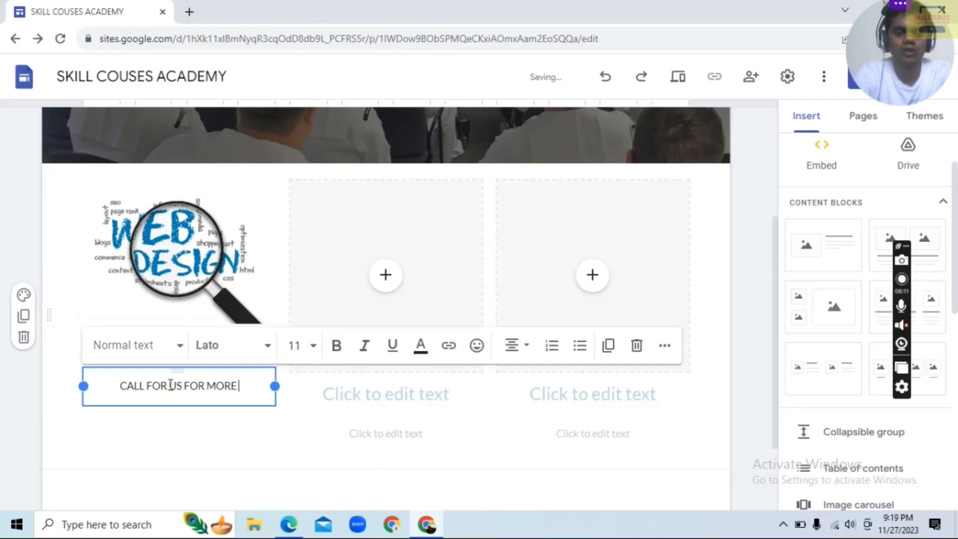
text( INFORMATIO)
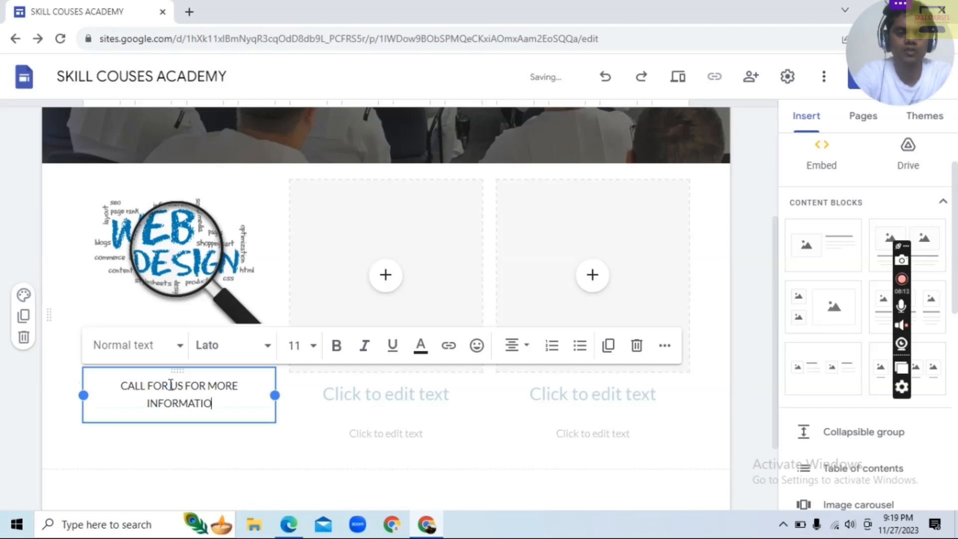
text(N)
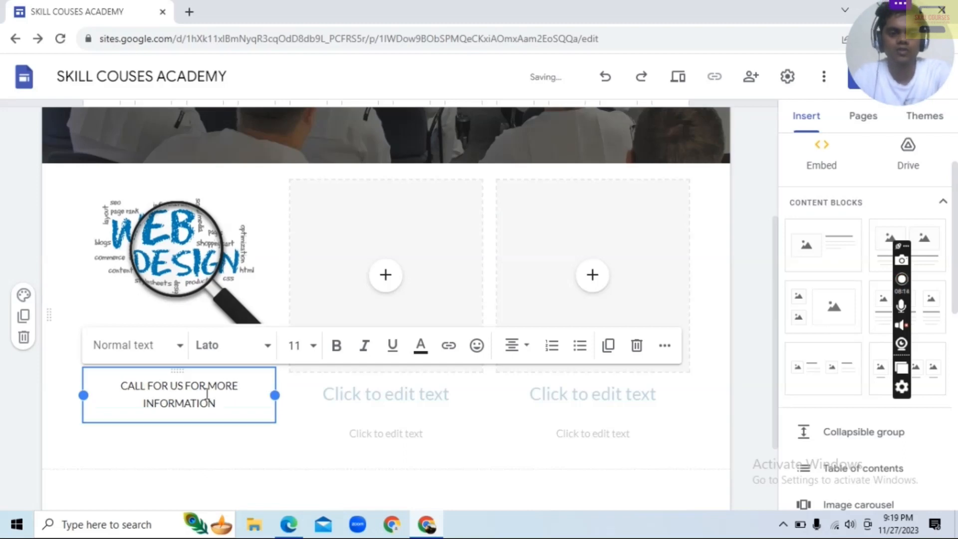
Search Google Images for "PROGRAMMING" for the middle image placeholder
click(386, 275)
click(419, 346)
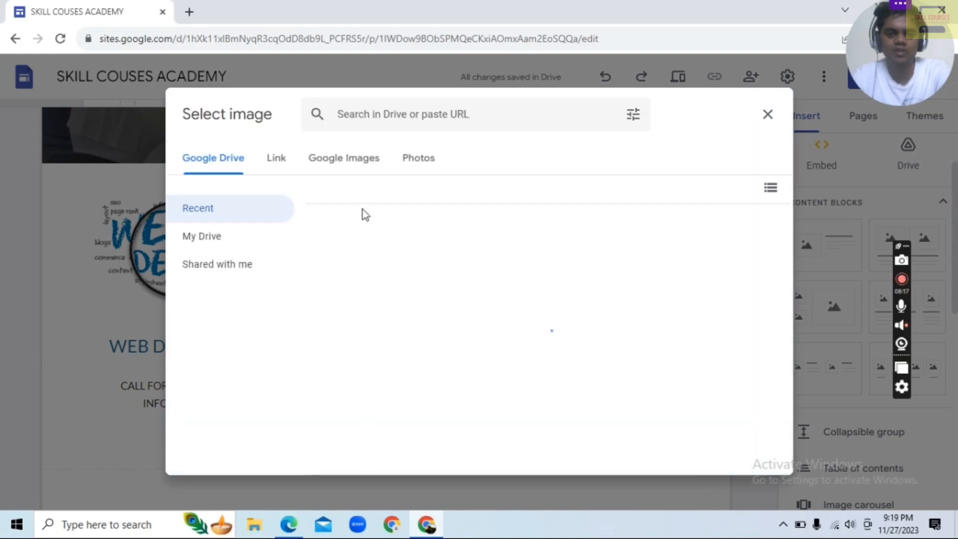
click(358, 161)
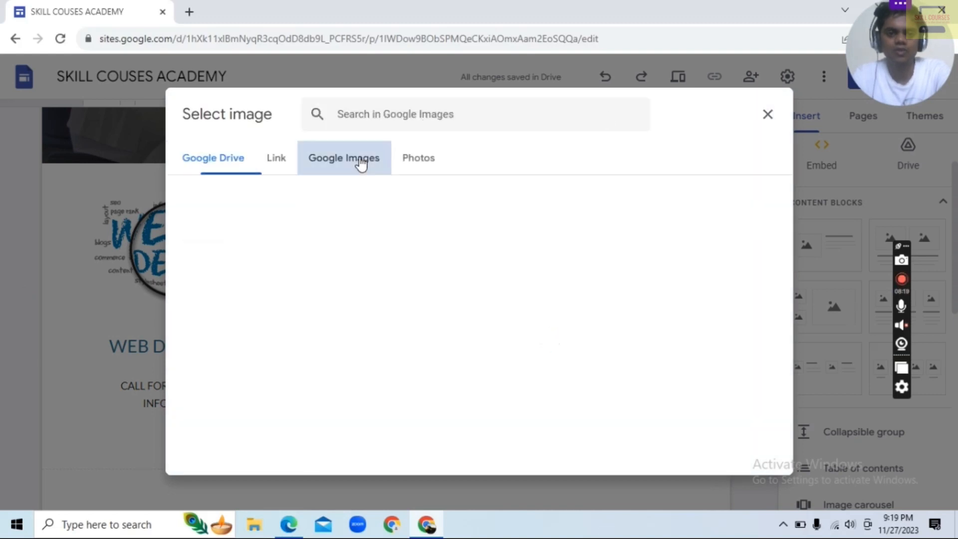
text(PR)
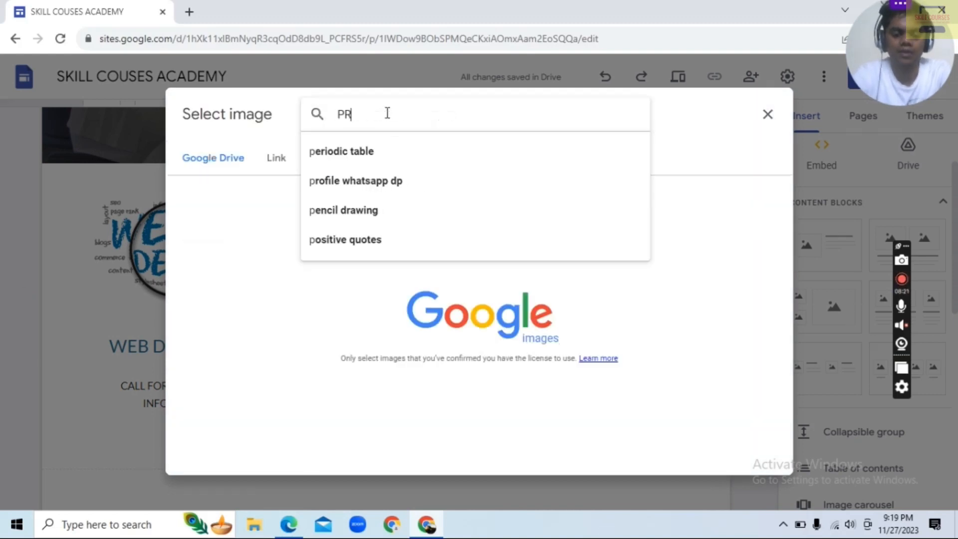
text(OGRAMM)
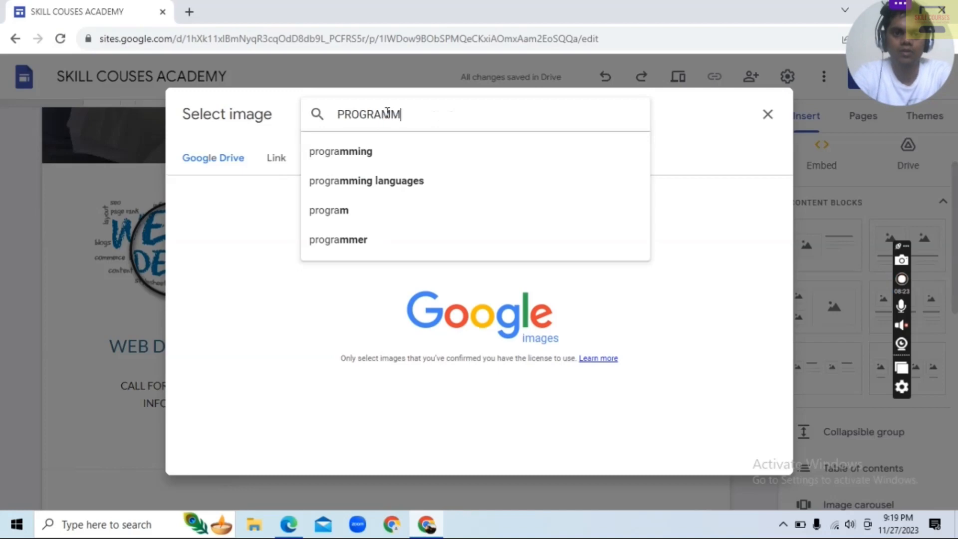
text(ING)
key(Return)
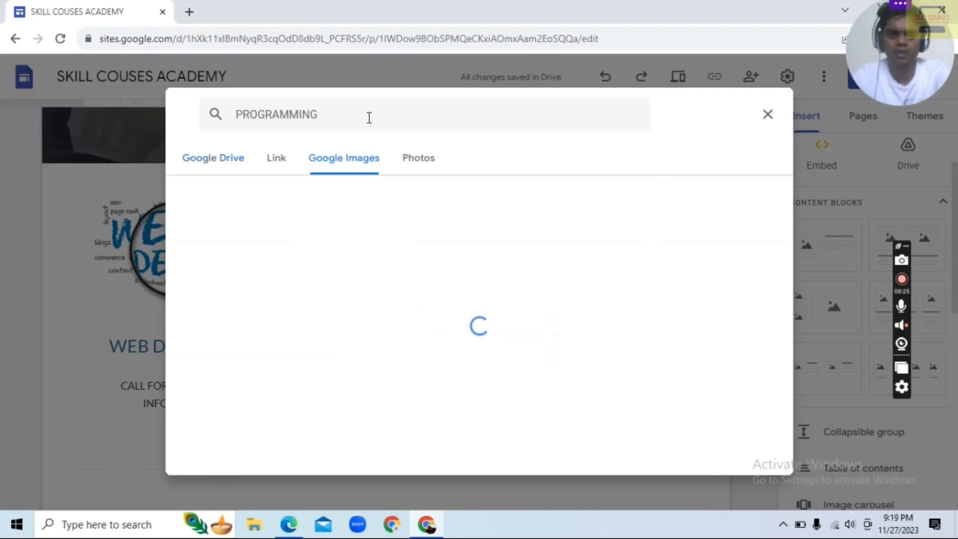
Search Google Images for "PROGRAMMING LOGO" and insert the collage of programming language logos, uncropped, into the middle placeholder
click(378, 123)
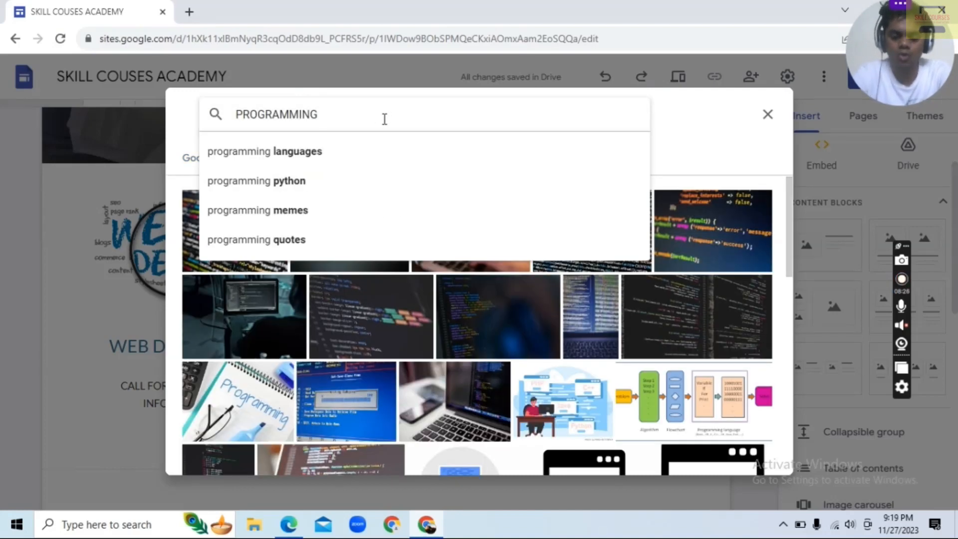
text(LOGO)
key(Return)
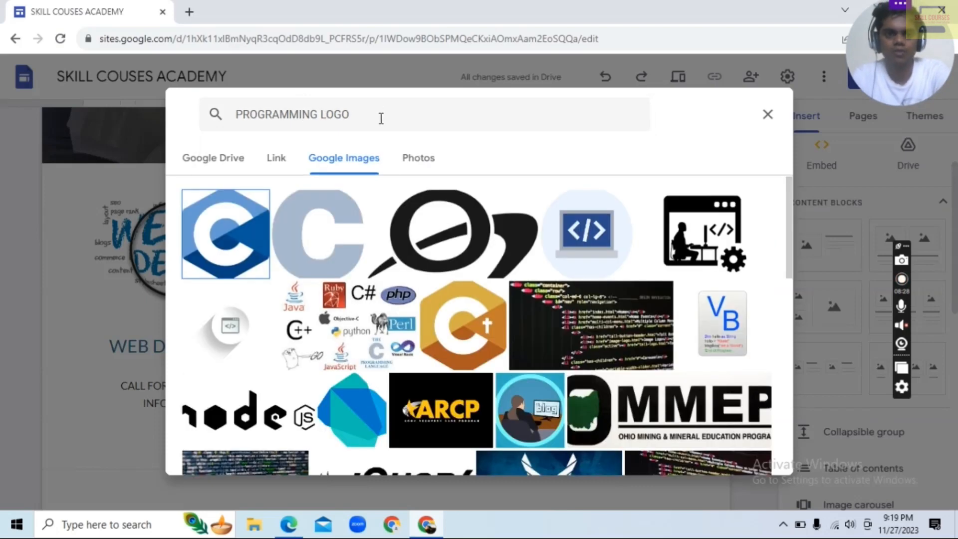
click(358, 305)
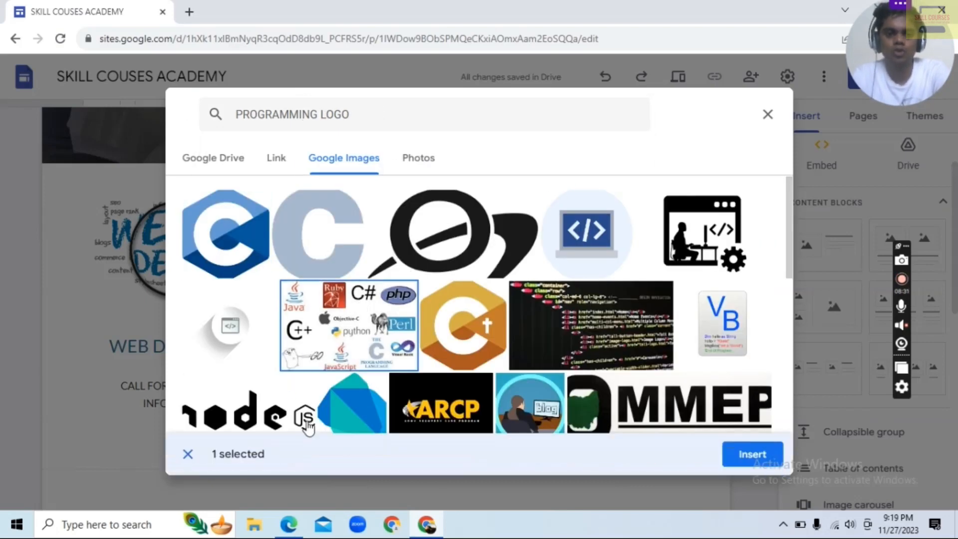
click(754, 453)
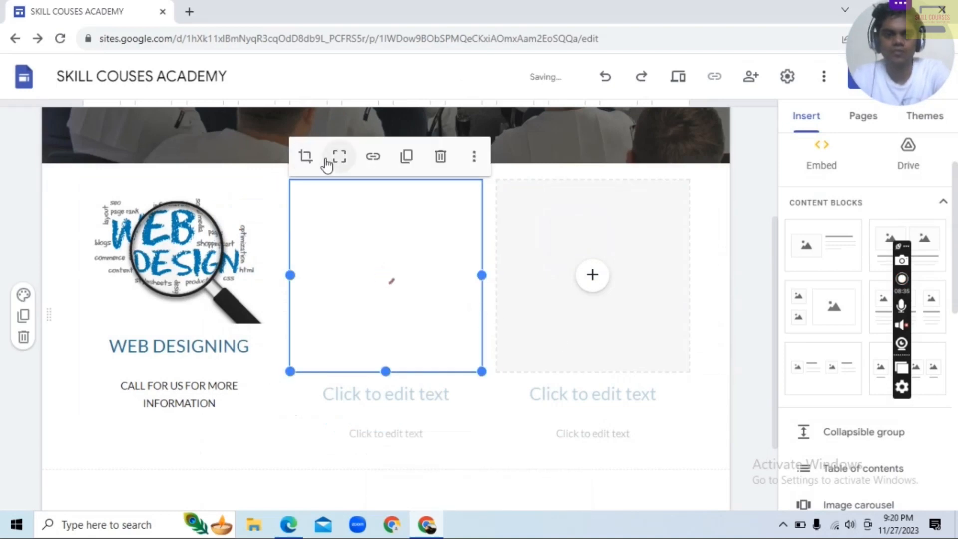
click(340, 158)
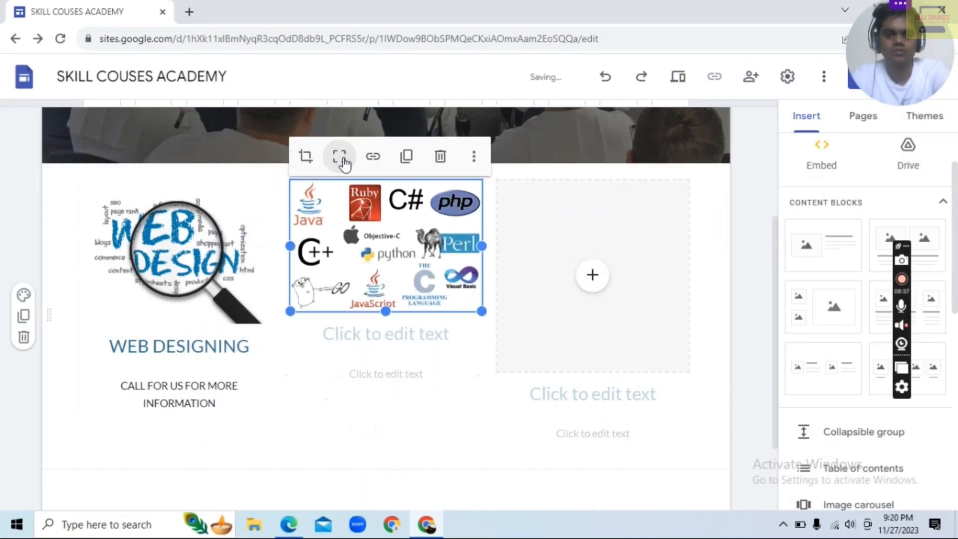
Enter the heading "PROGRAMMING" under the logos image and copy the text "CALL FOR US FOR MORE INFORMATION" below it
click(382, 334)
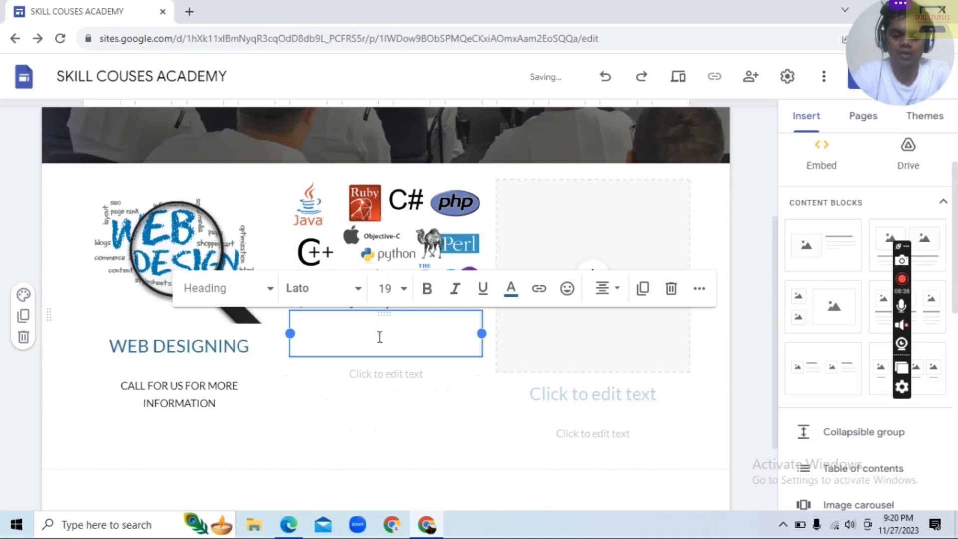
text(PROGRAMMING)
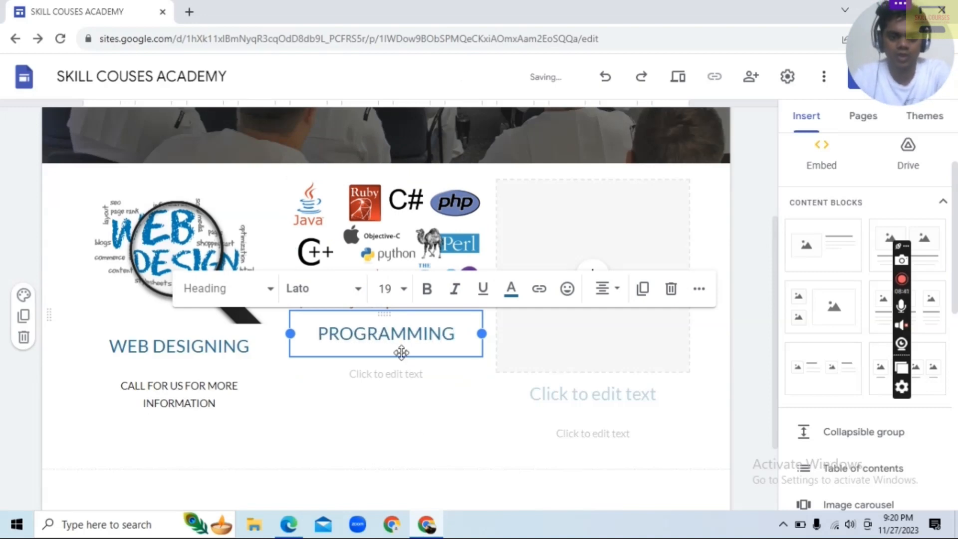
click(153, 397)
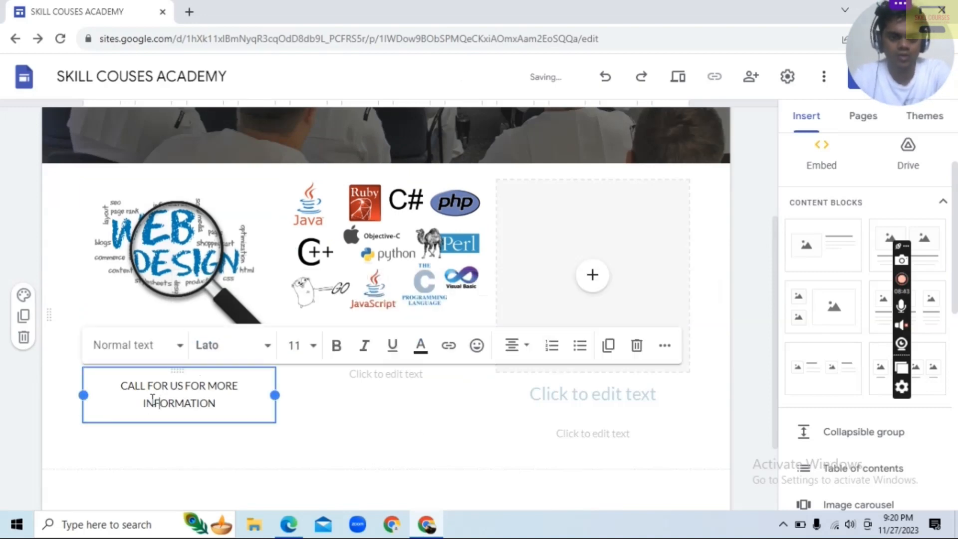
drag(142, 393, 240, 407)
key(ctrl+c)
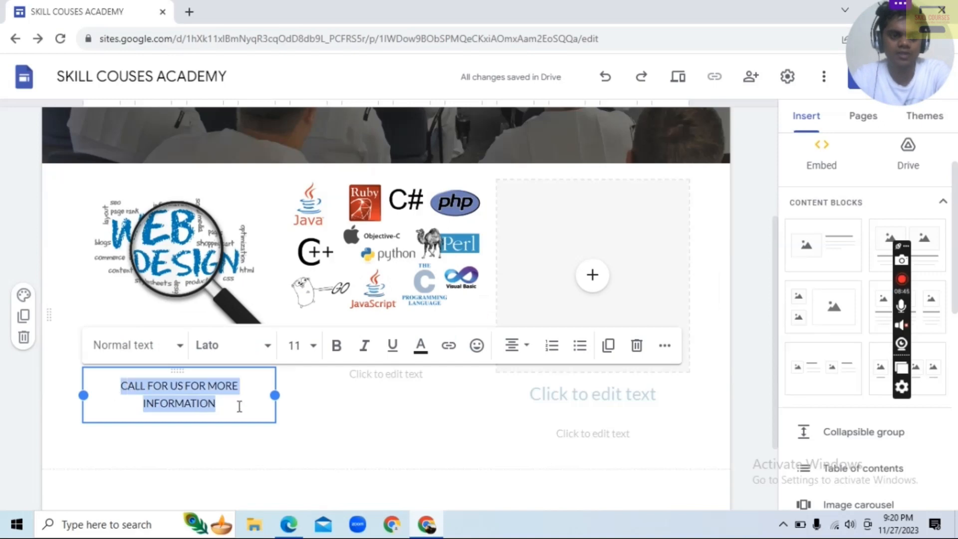
click(369, 374)
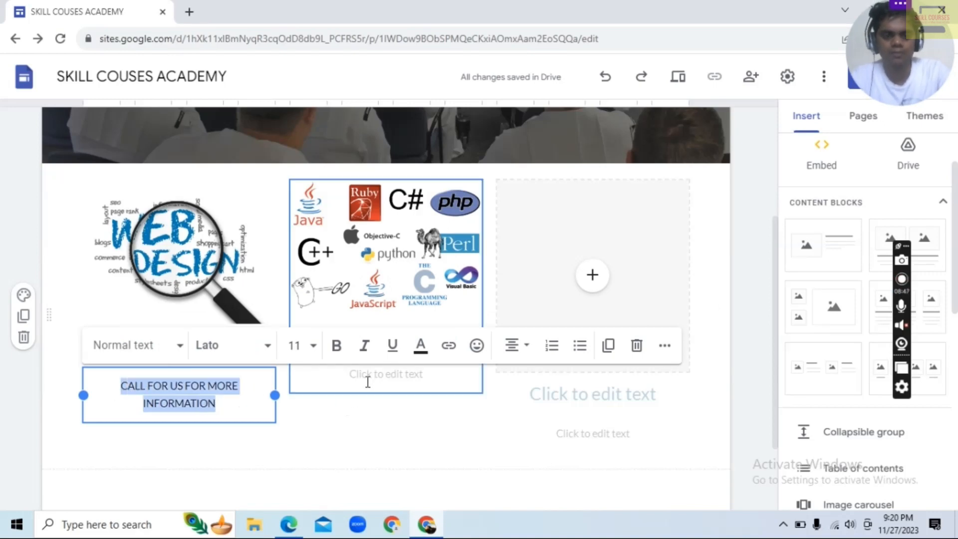
key(ctrl+v)
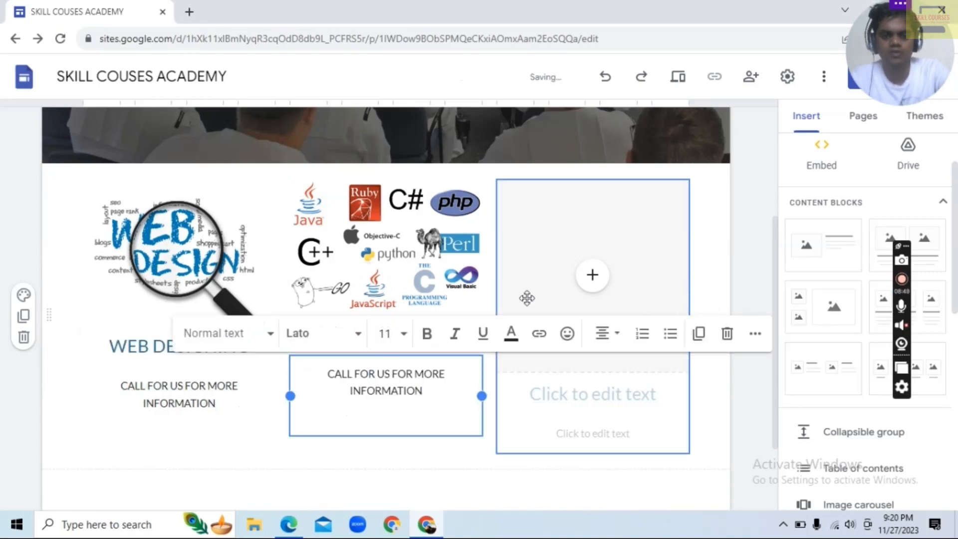
Search Google Images for "graphic design" and insert the colourful Art and Design word collage into the third placeholder
click(593, 276)
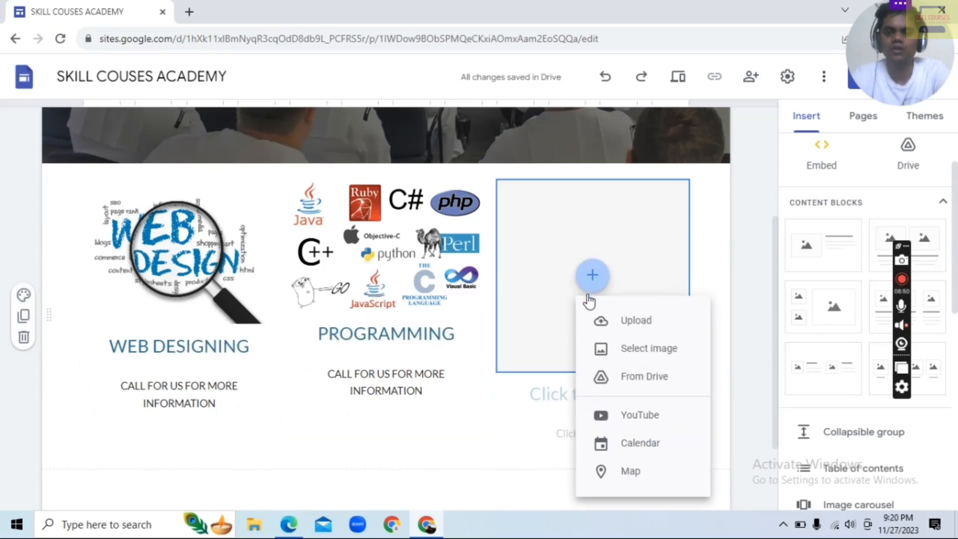
click(664, 354)
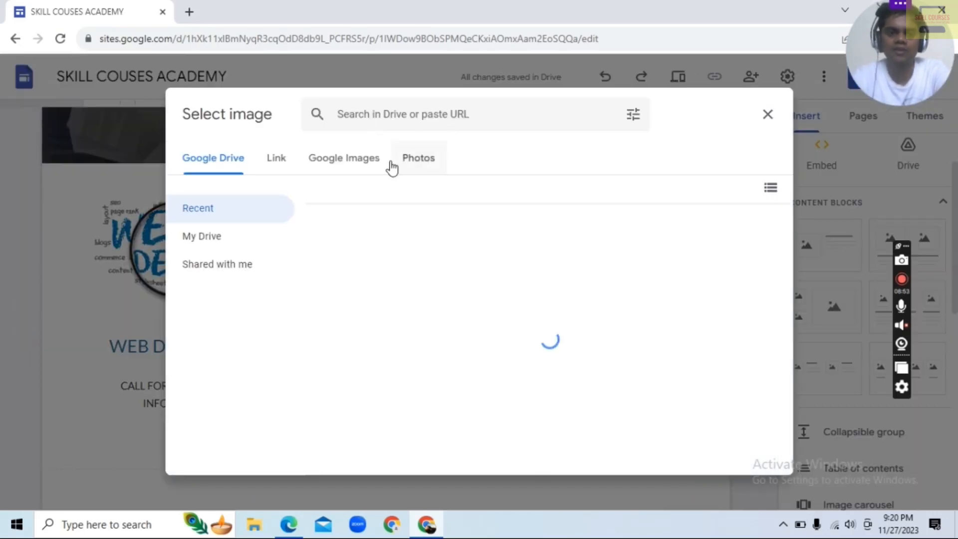
click(369, 165)
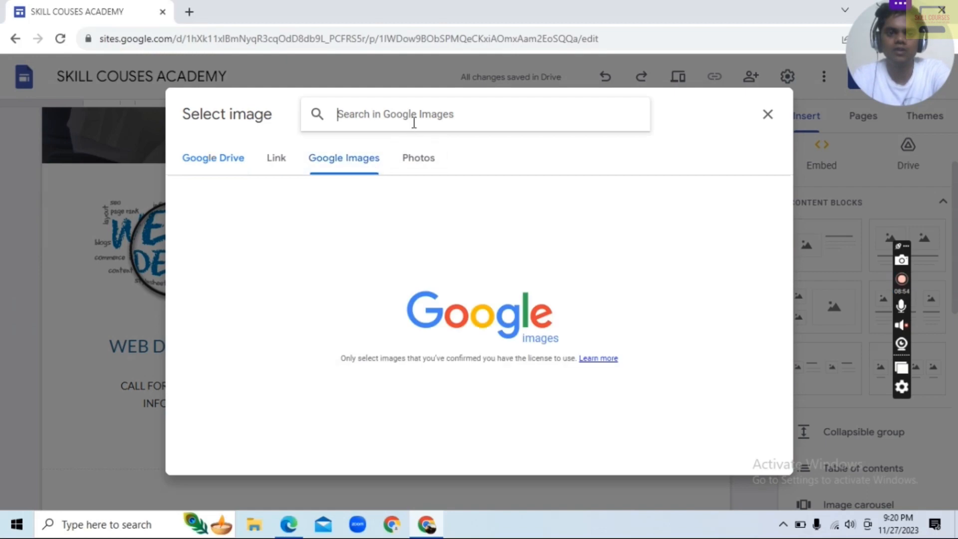
text(GRF)
key(BackSpace)
text(A)
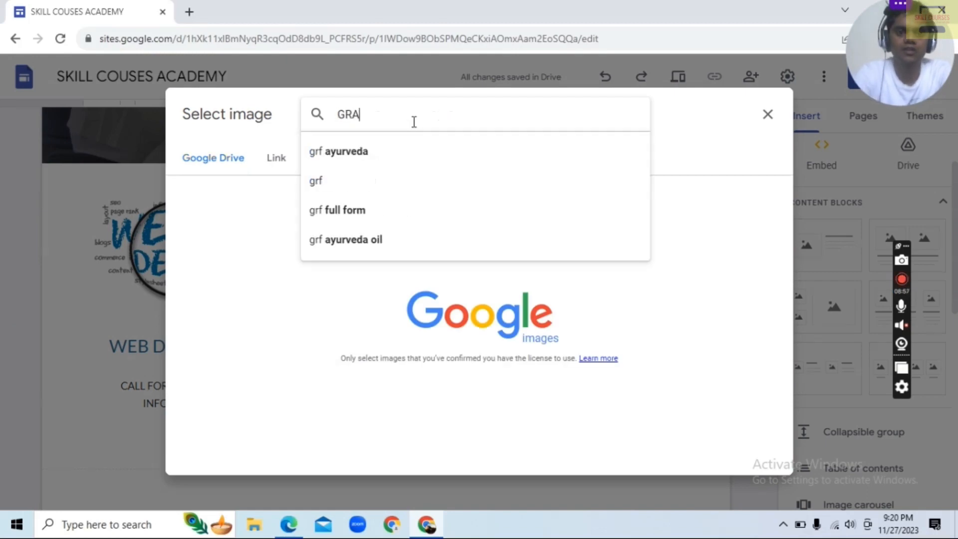
text(PHIC)
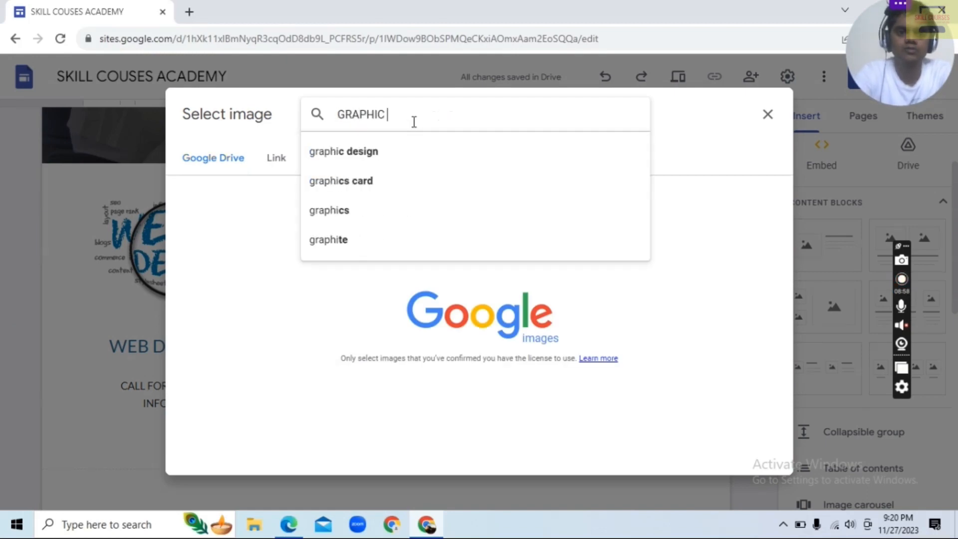
key(Down)
key(Return)
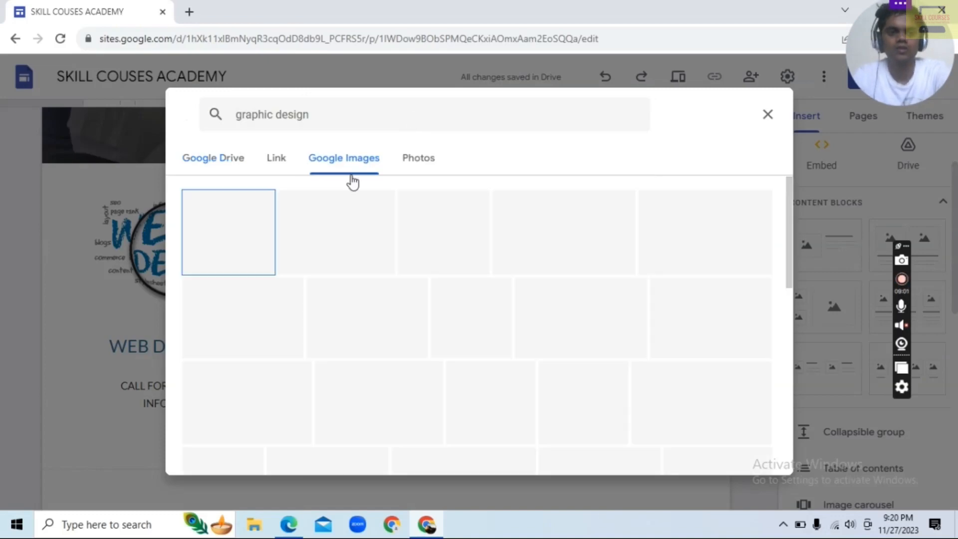
click(227, 242)
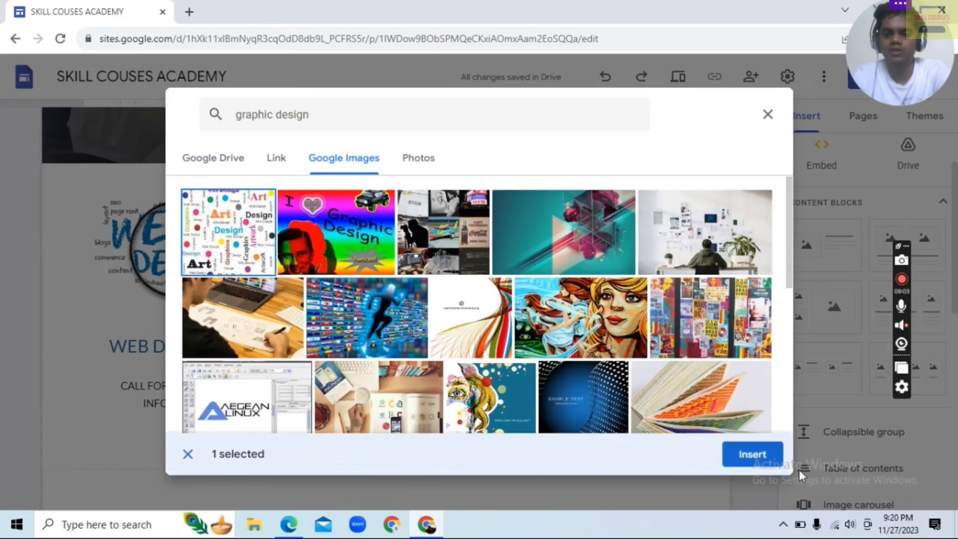
click(752, 454)
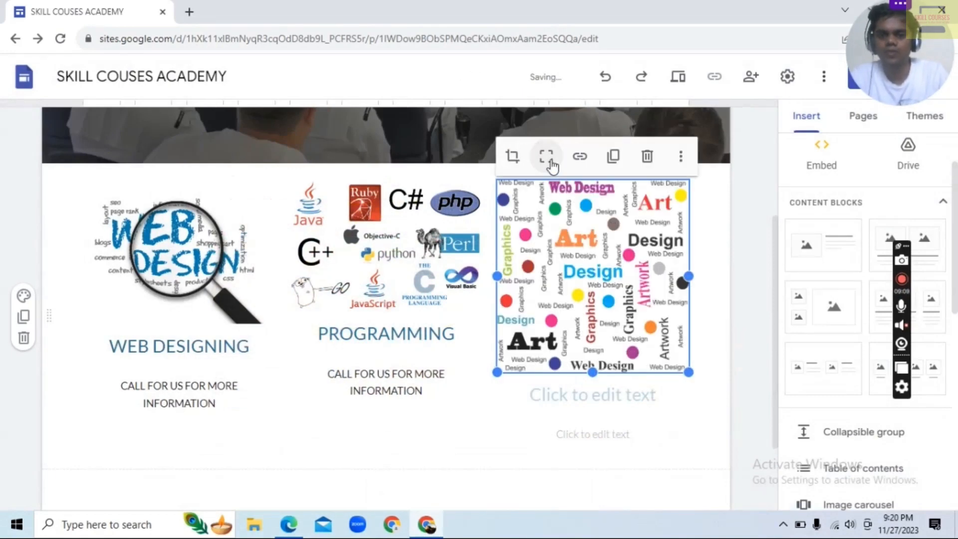
Enter the heading "GRAPHIC DESIGNING" under the third image and paste "CALL FOR US FOR MORE INFORMATION" below it
click(578, 395)
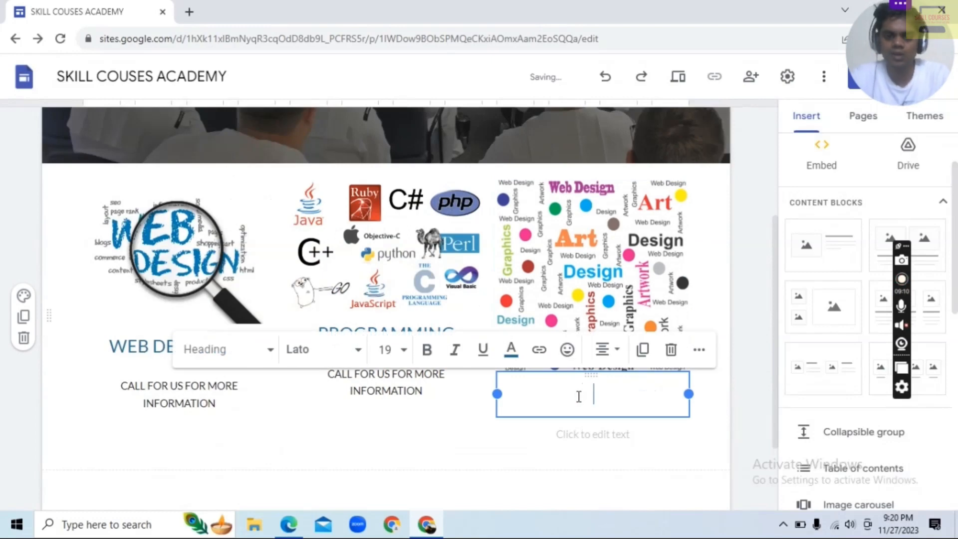
text(GRAPHIC)
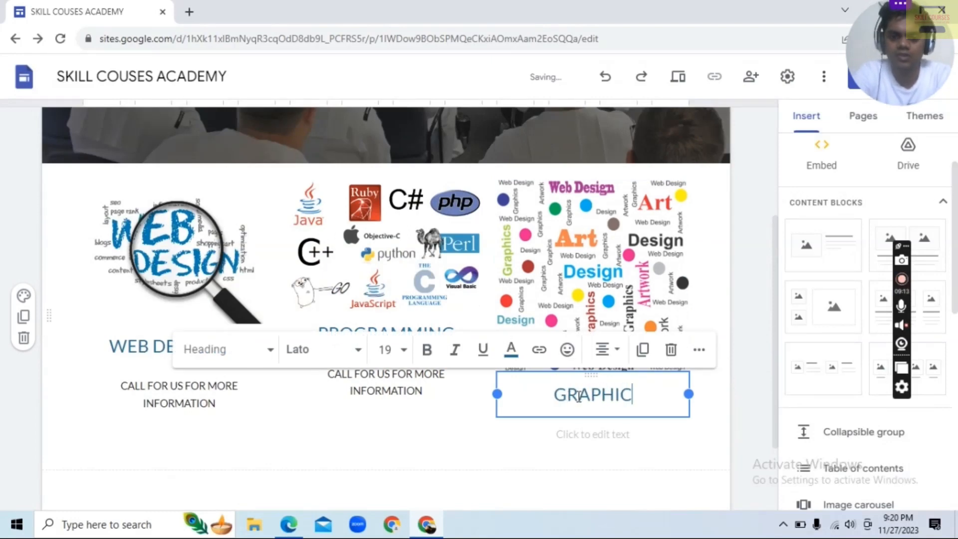
text( DESIGNING)
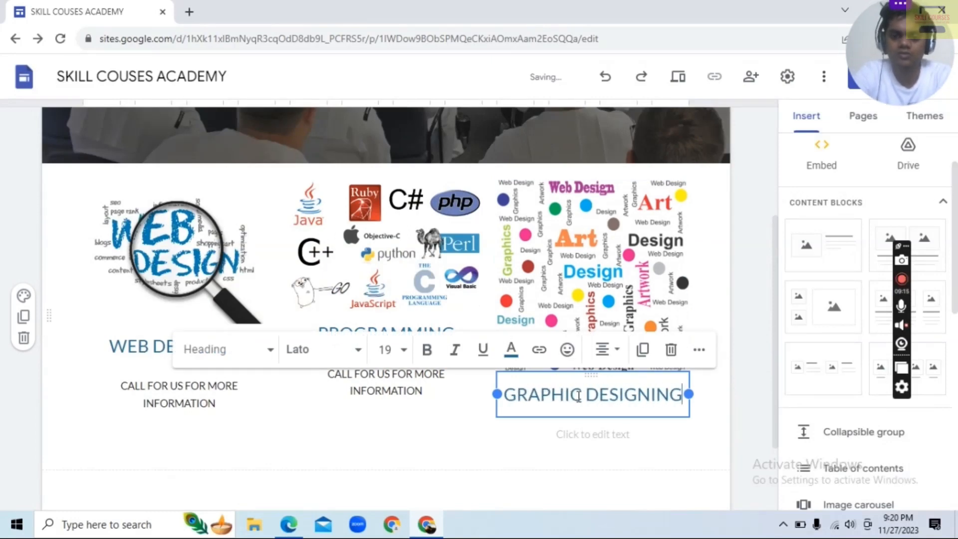
click(576, 439)
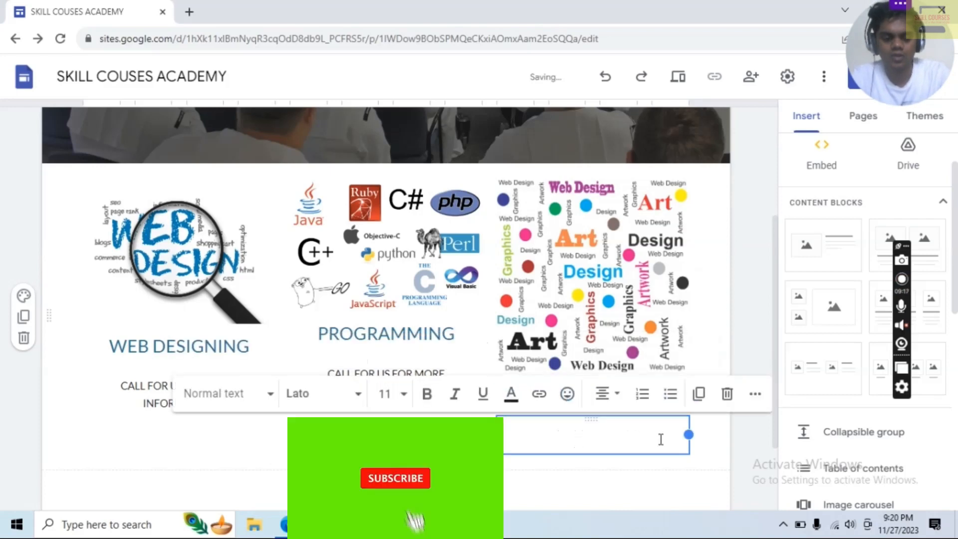
text(CALL FOR US FOR MORE INFORMATION)
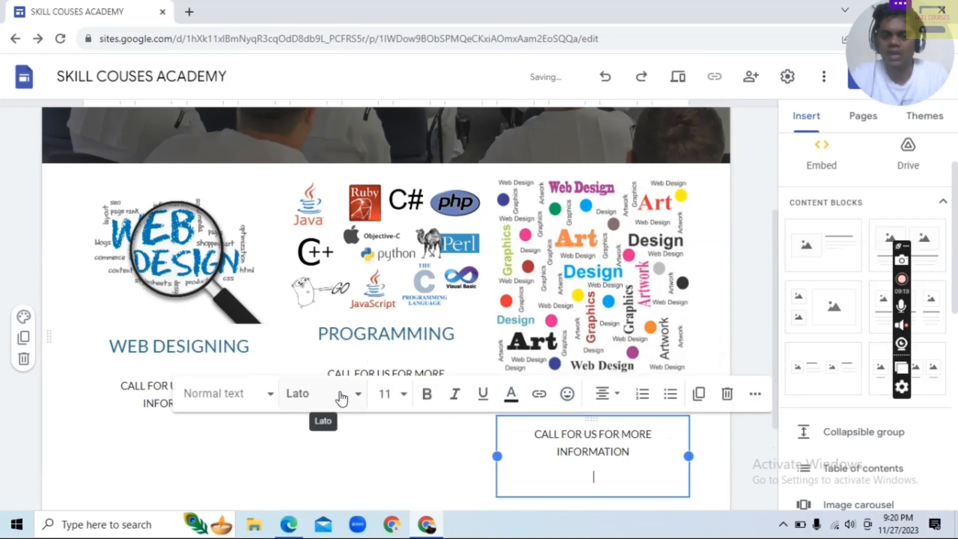
click(386, 481)
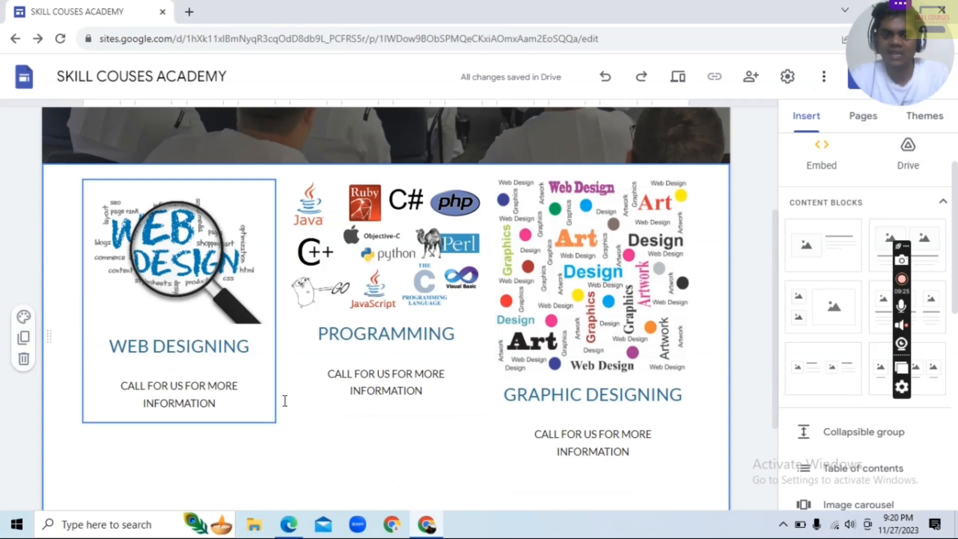
Add a text box reading "OUR HOT LEADING COURSES" and move it above the three-column course block
scroll(417, 469, down, 3)
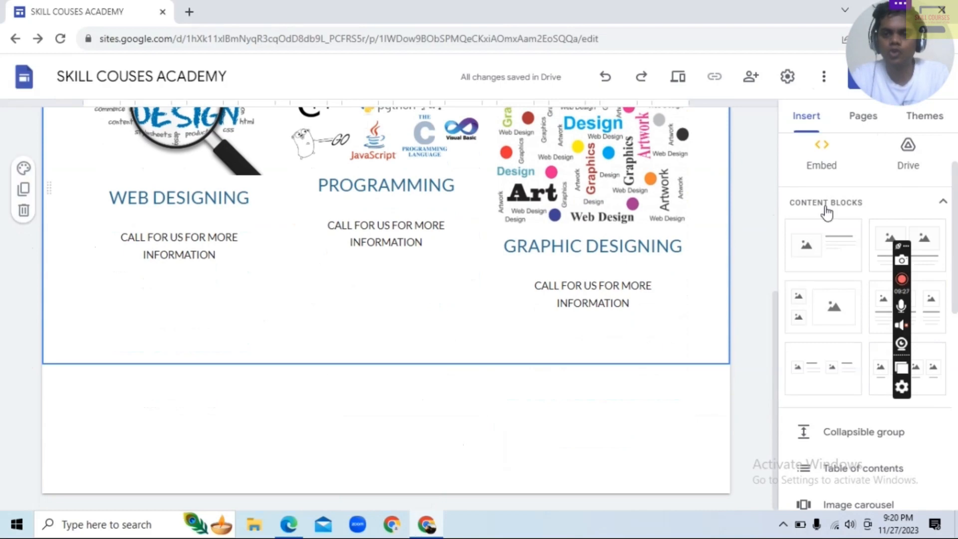
scroll(836, 189, up, 2)
click(833, 170)
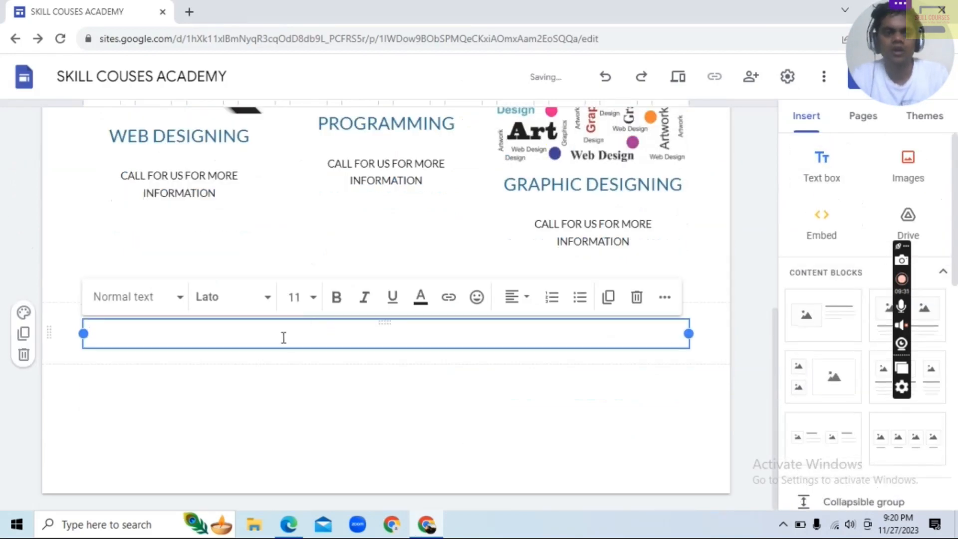
text(OUR HOT LEADING COURSES)
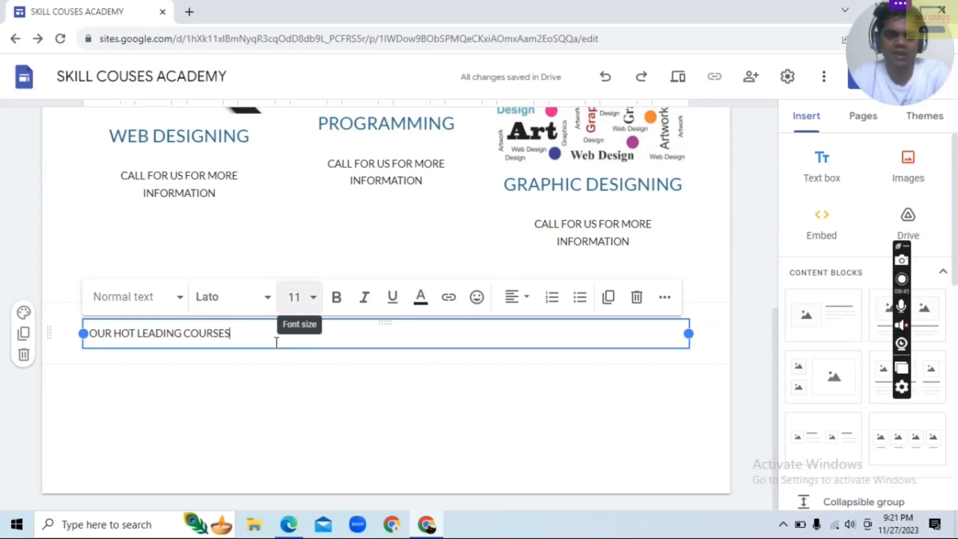
click(231, 387)
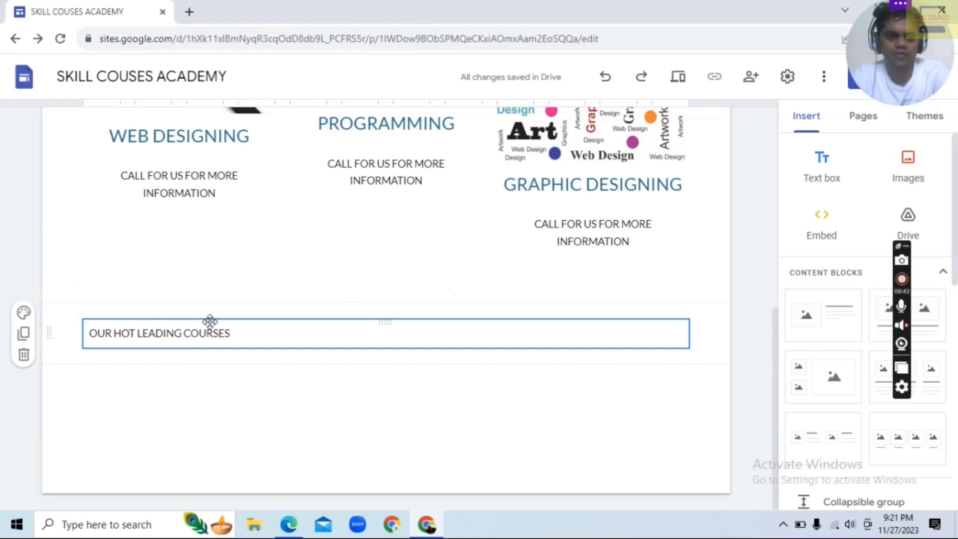
drag(209, 322, 247, 359)
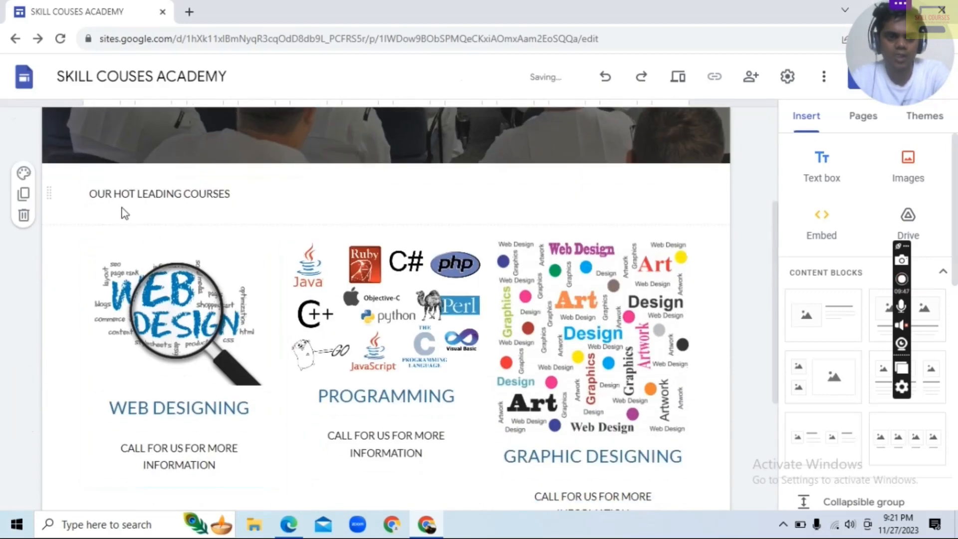
Try the Style 3 section colour on the "OUR HOT LEADING COURSES" section
click(23, 172)
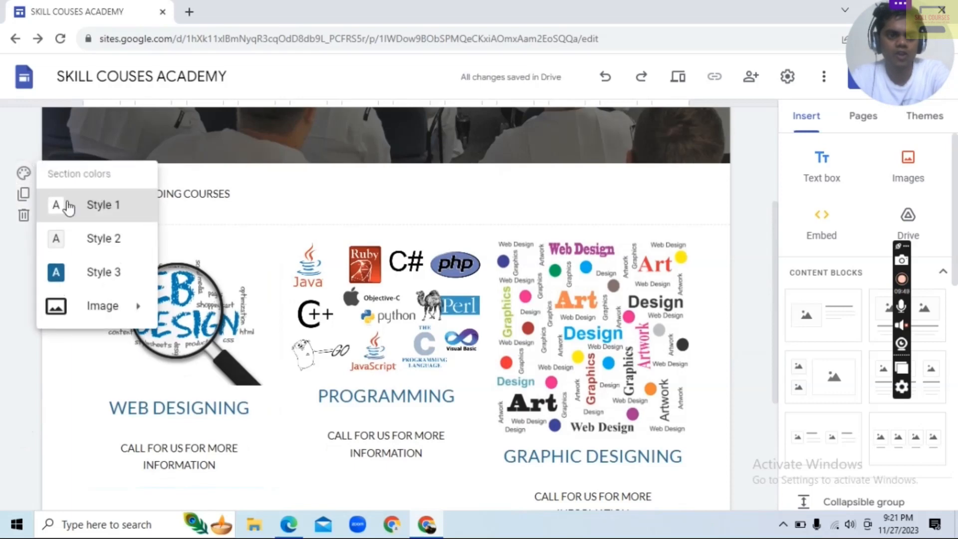
drag(164, 379, 161, 328)
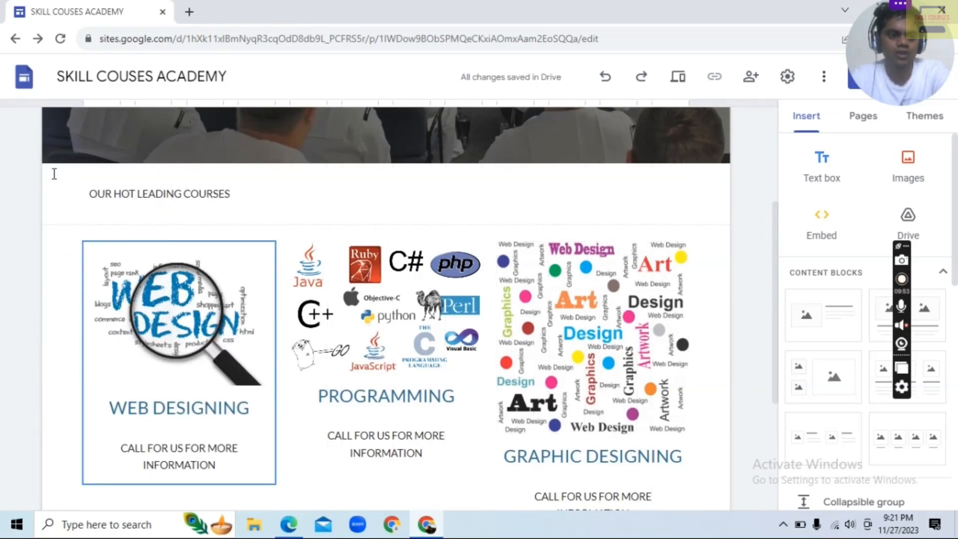
click(25, 175)
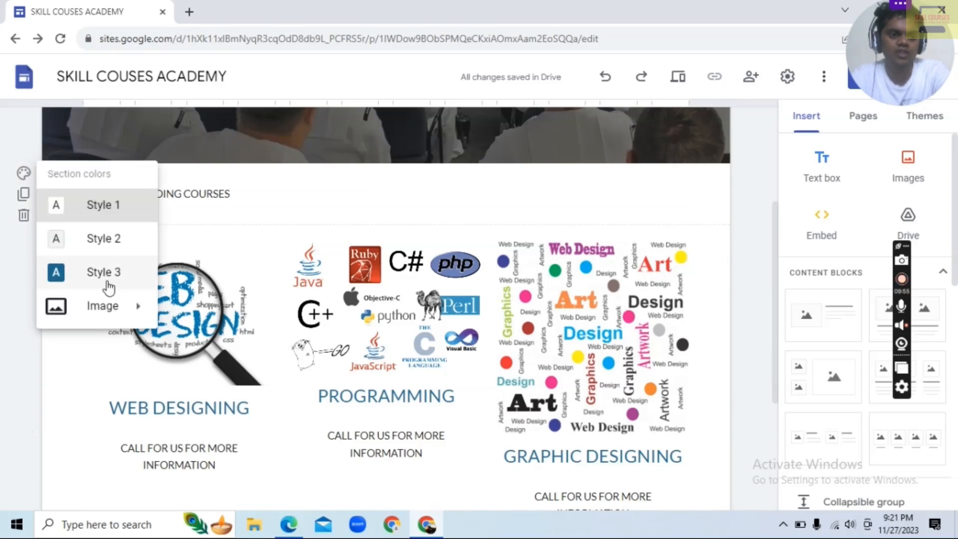
click(106, 278)
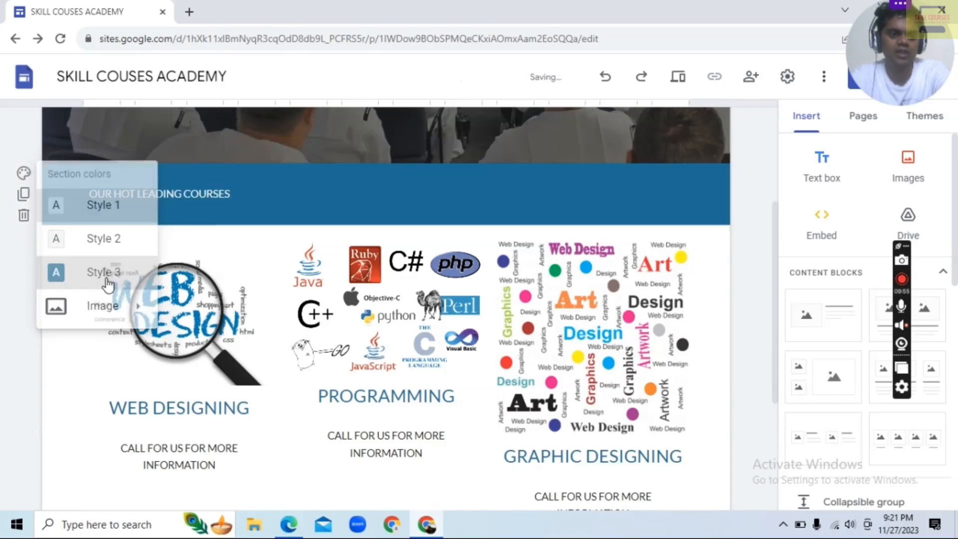
Set the section colour of the "OUR HOT LEADING COURSES" section to Style 2
click(24, 175)
click(92, 239)
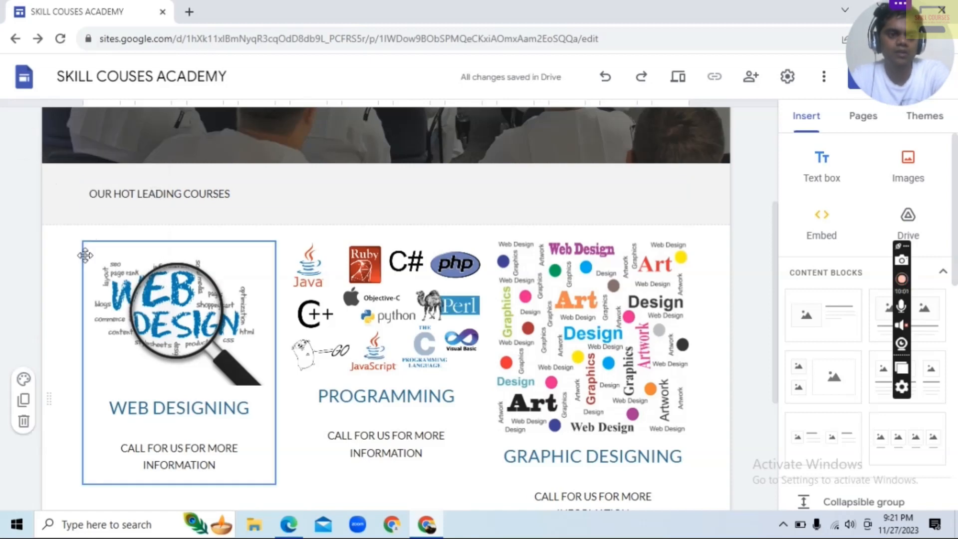
Set the section colour of the three-column course block on the COURSES page to the blue style
click(100, 299)
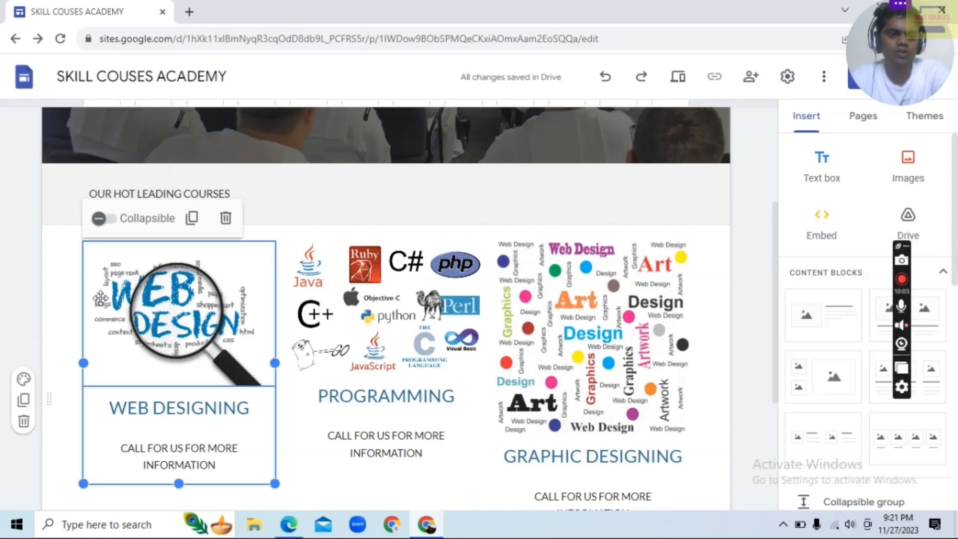
scroll(107, 327, down, 4)
click(23, 170)
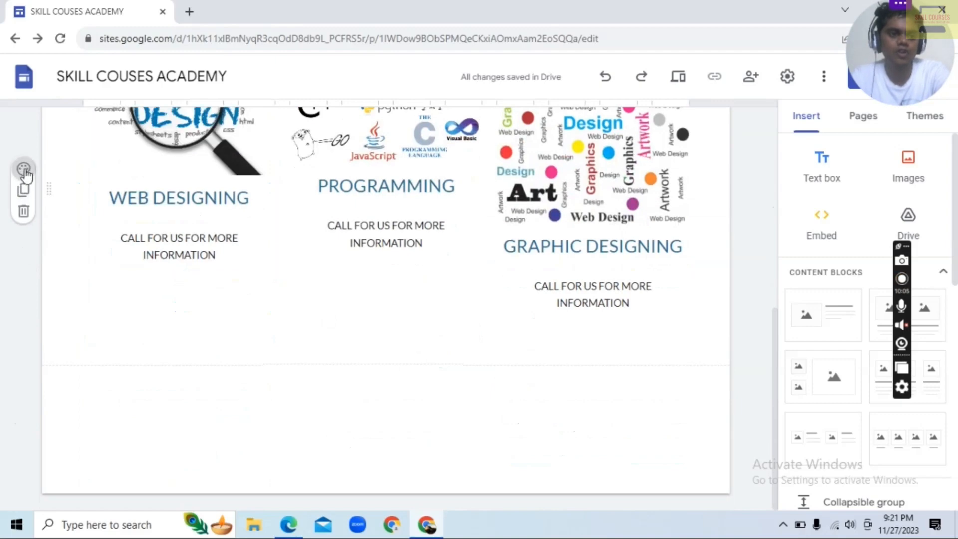
click(100, 271)
scroll(240, 335, up, 5)
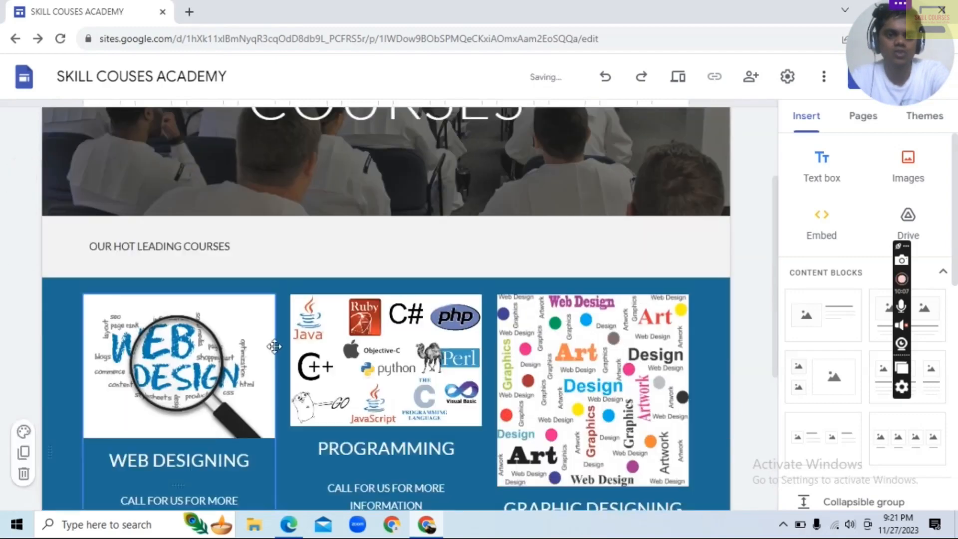
scroll(726, 451, down, 5)
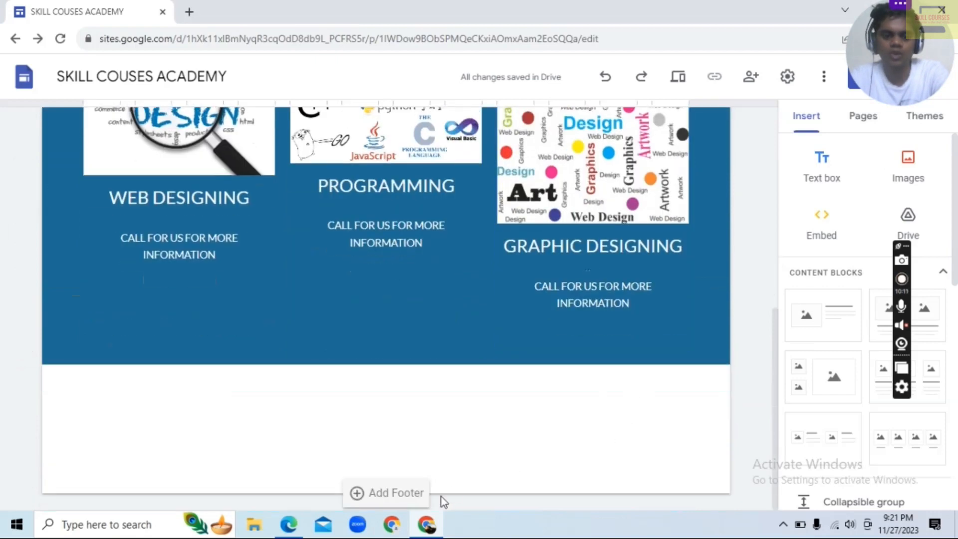
scroll(413, 364, up, 8)
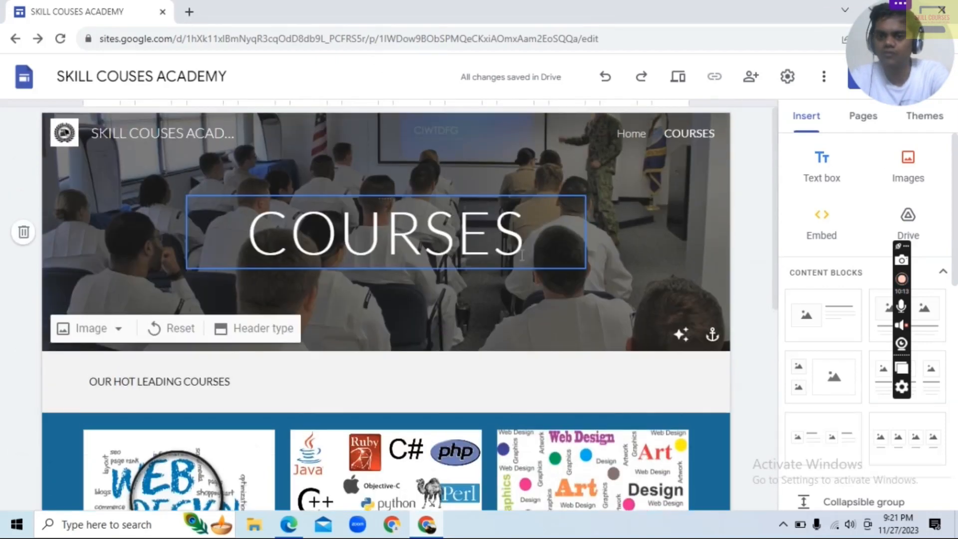
Add a footer reading "THIS IS OUR LEADING INSTITUTE IN OUR CITY" from the Home page and check it on the COURSES page
click(619, 134)
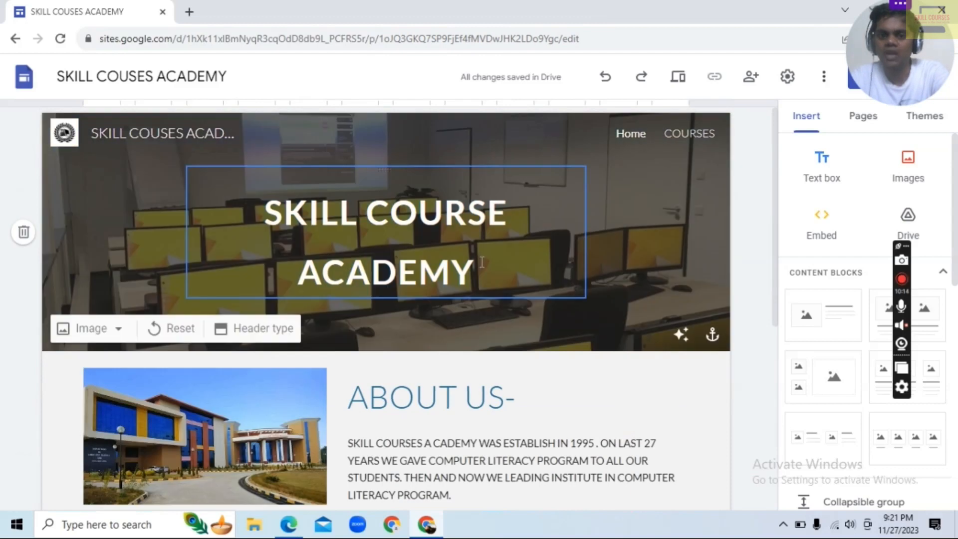
scroll(482, 262, down, 6)
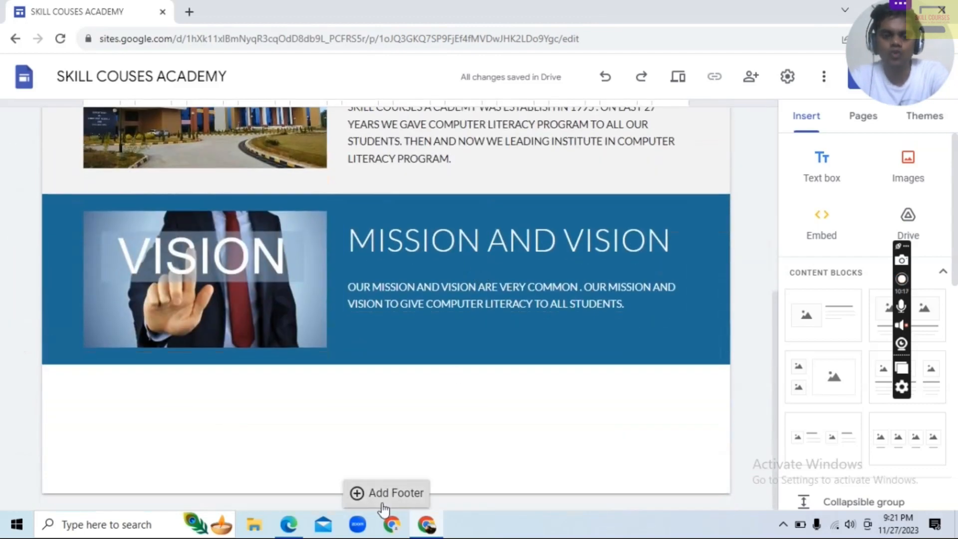
click(383, 506)
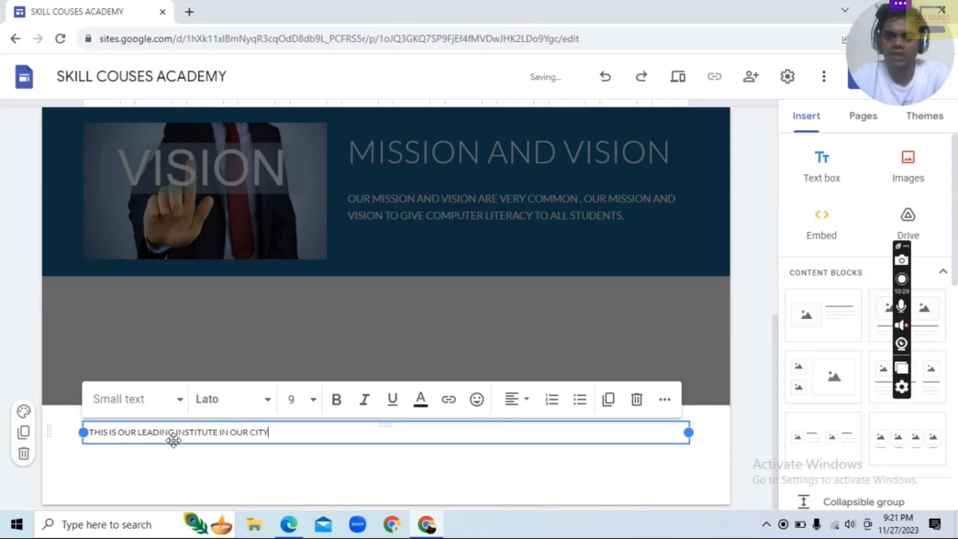
click(622, 344)
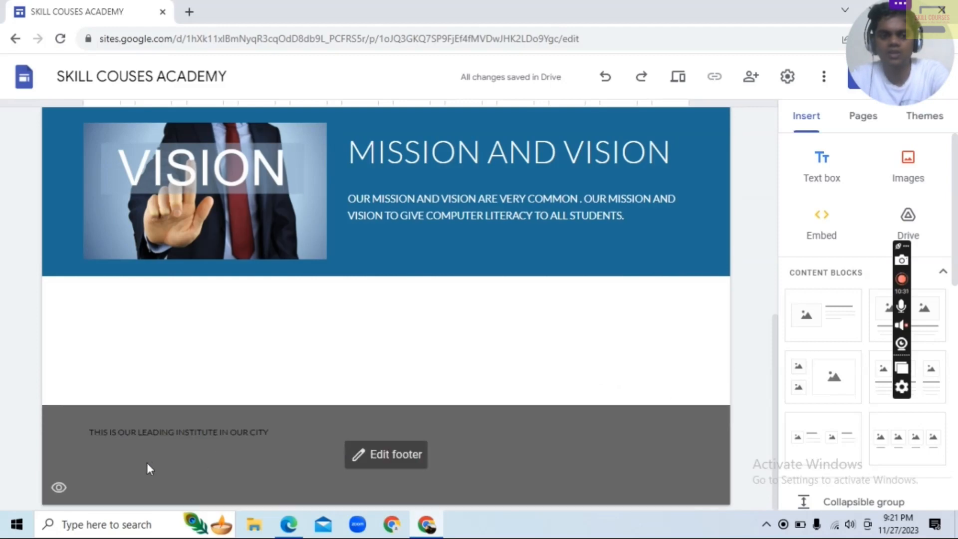
scroll(421, 404, up, 10)
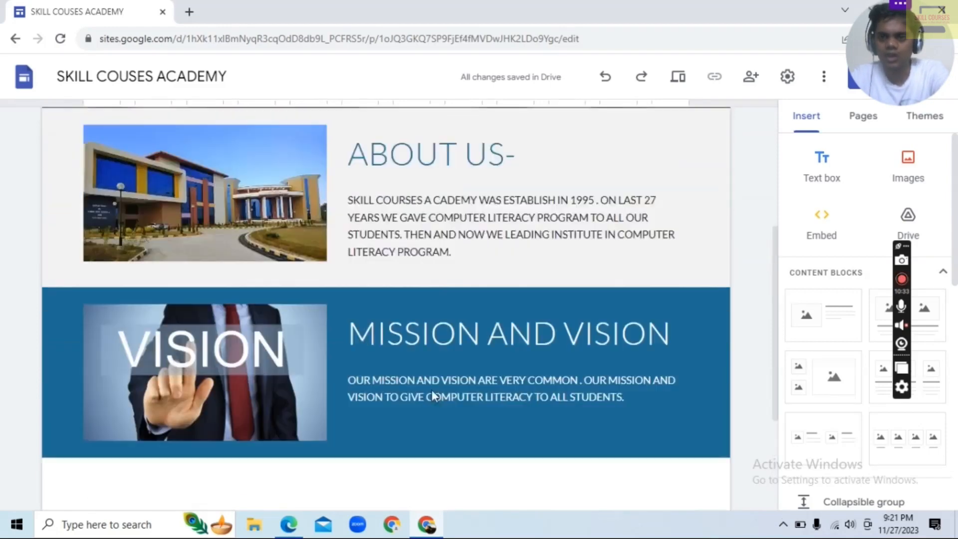
click(693, 133)
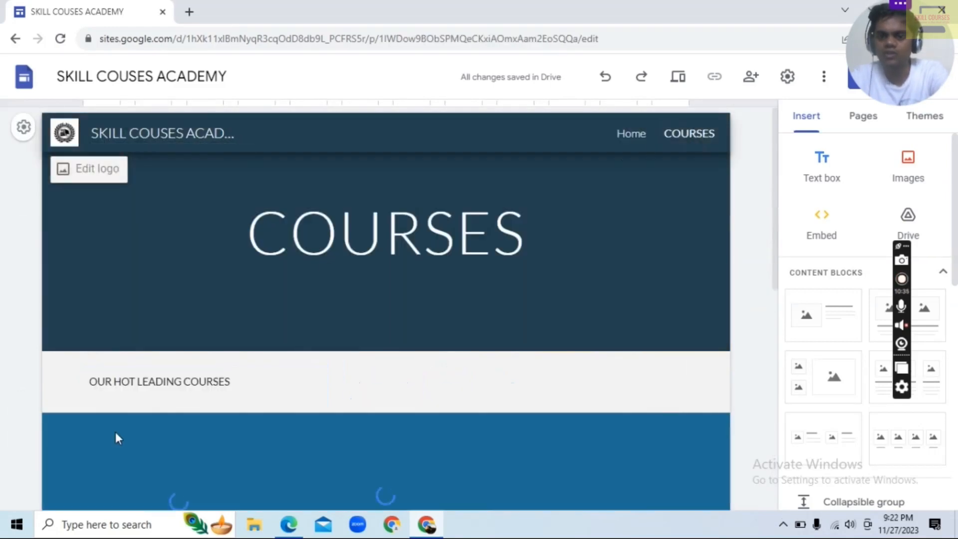
scroll(481, 410, down, 10)
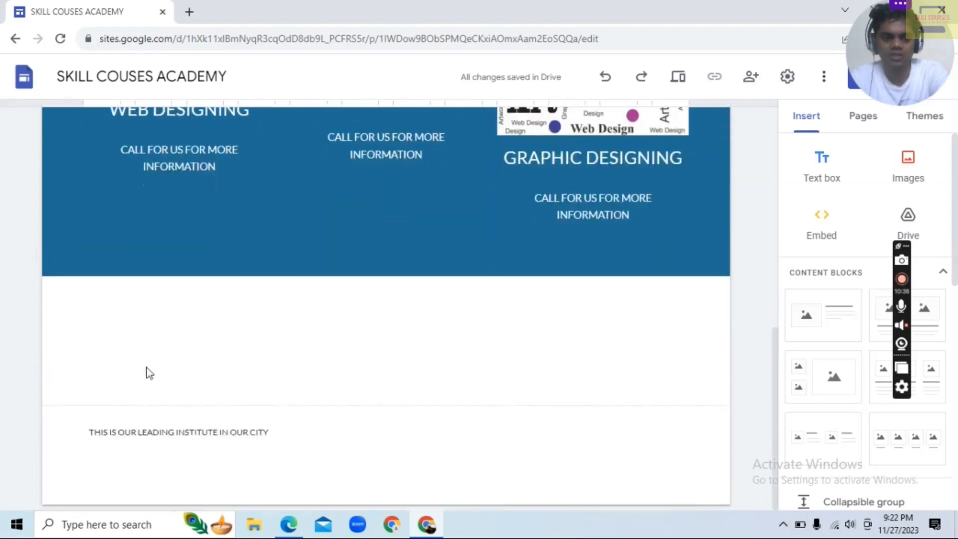
scroll(319, 395, up, 10)
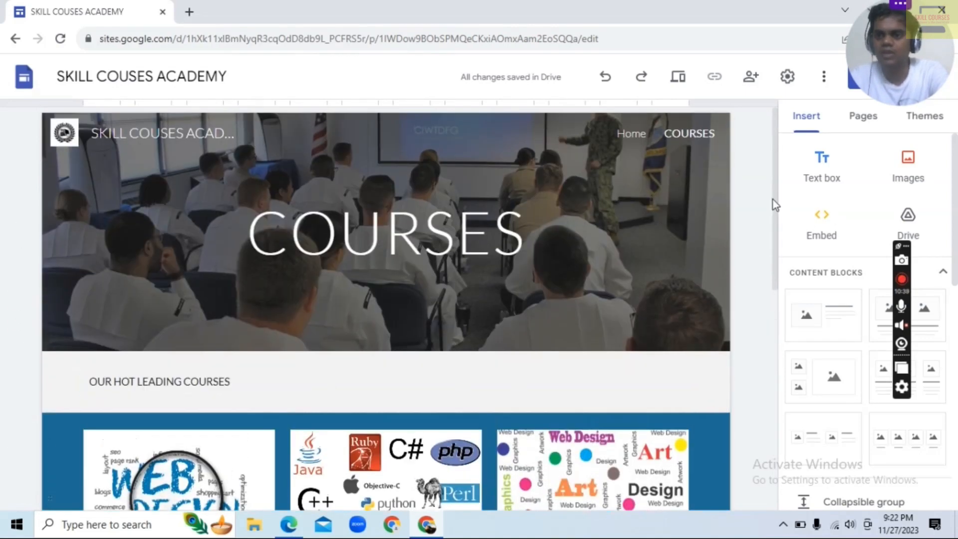
Add a new page named CONTACT to the site
click(873, 125)
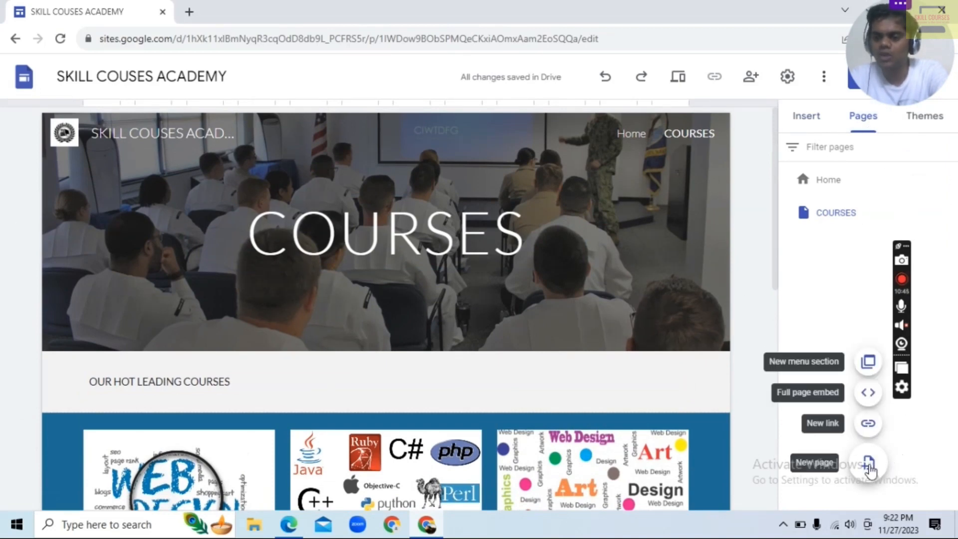
click(870, 464)
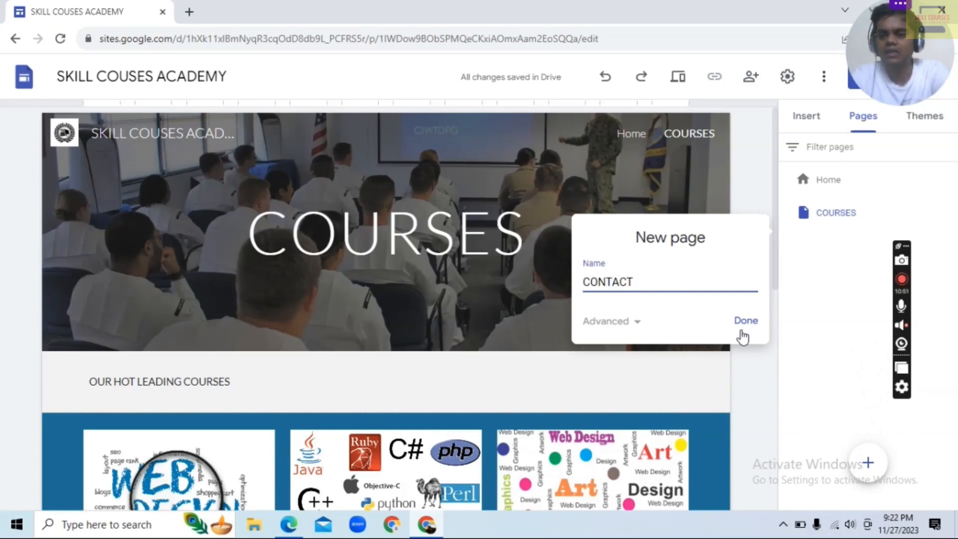
click(743, 329)
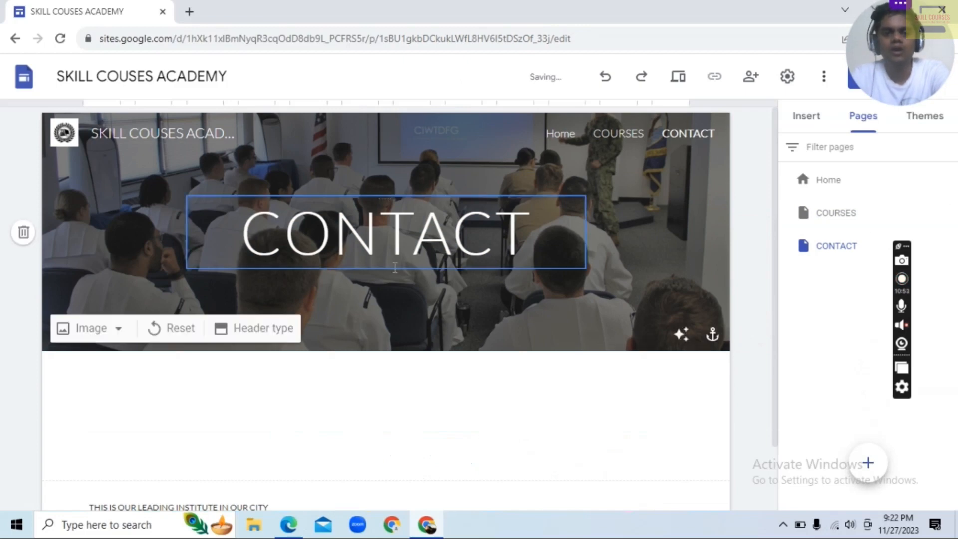
Search images for "CONTACT" and set the picture of a suited man pointing at the word CONTACT as the CONTACT page's header image
click(117, 333)
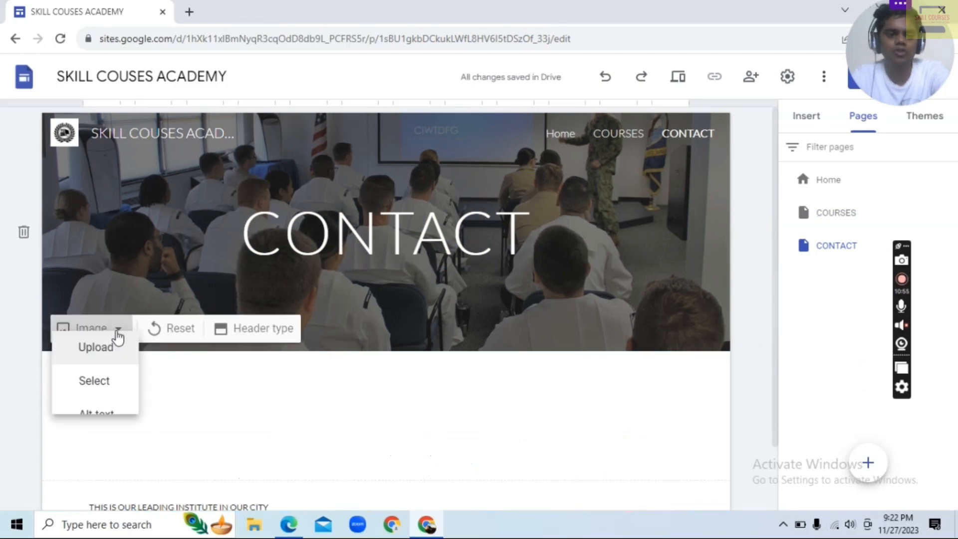
click(90, 409)
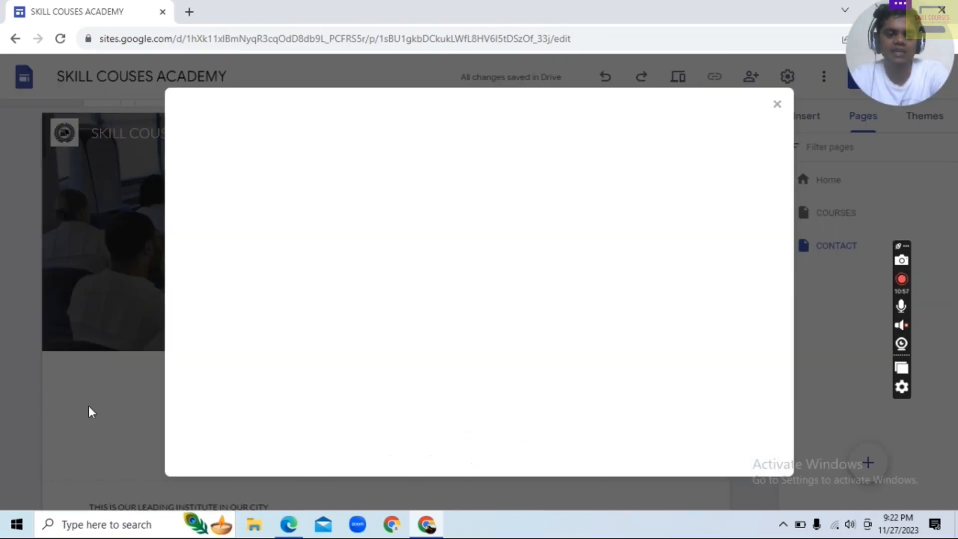
click(334, 152)
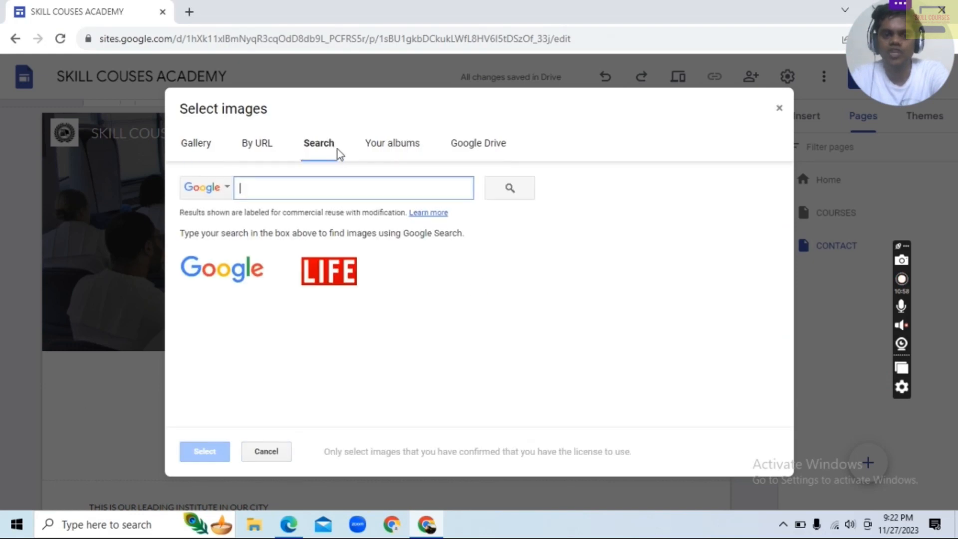
text(CONTACT)
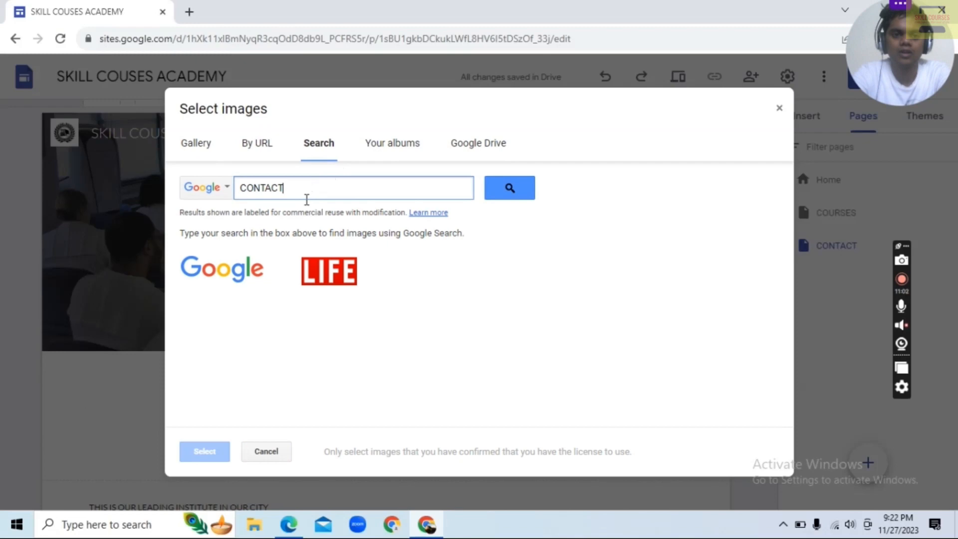
key(Return)
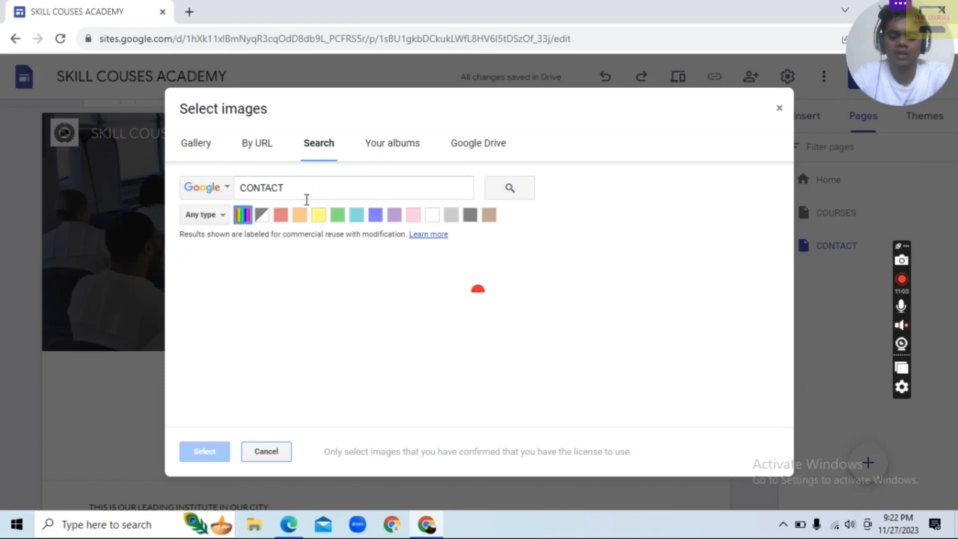
scroll(396, 289, down, 5)
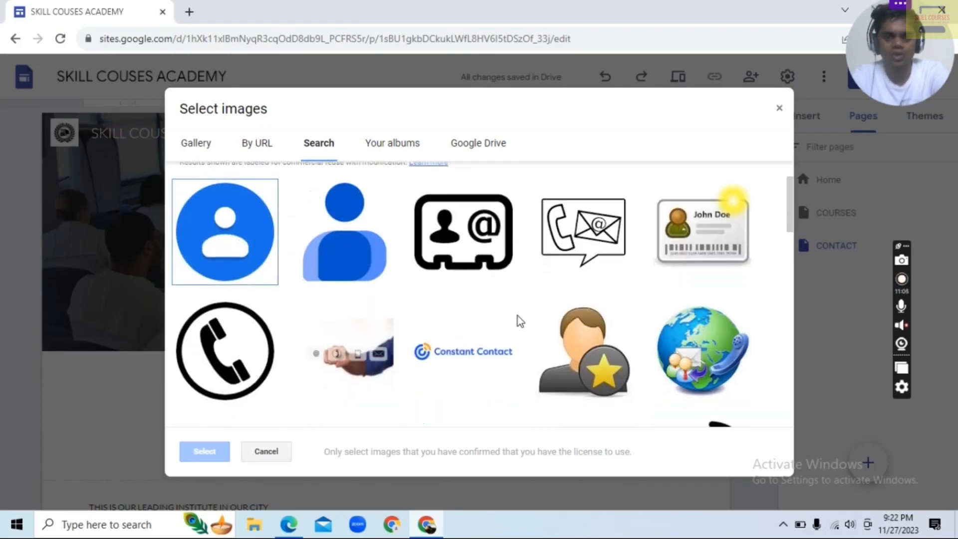
scroll(411, 319, down, 8)
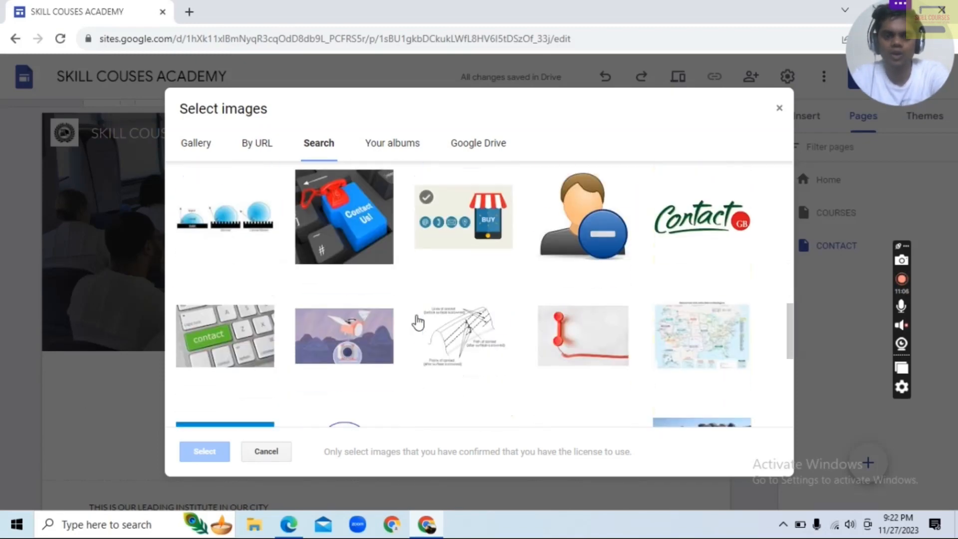
scroll(423, 323, down, 5)
click(335, 289)
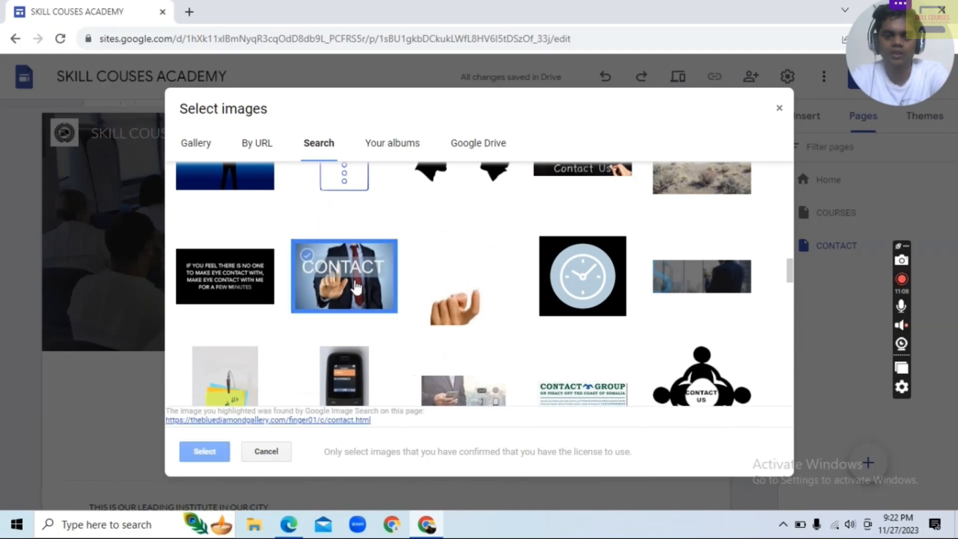
click(203, 451)
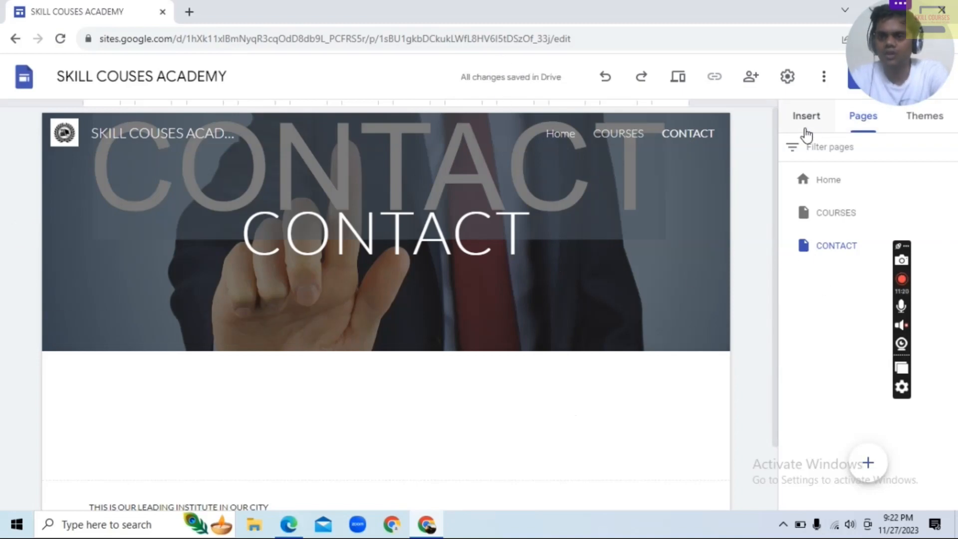
Look through the insertable elements for the CONTACT page, from the content blocks to the map and document embeds
click(806, 128)
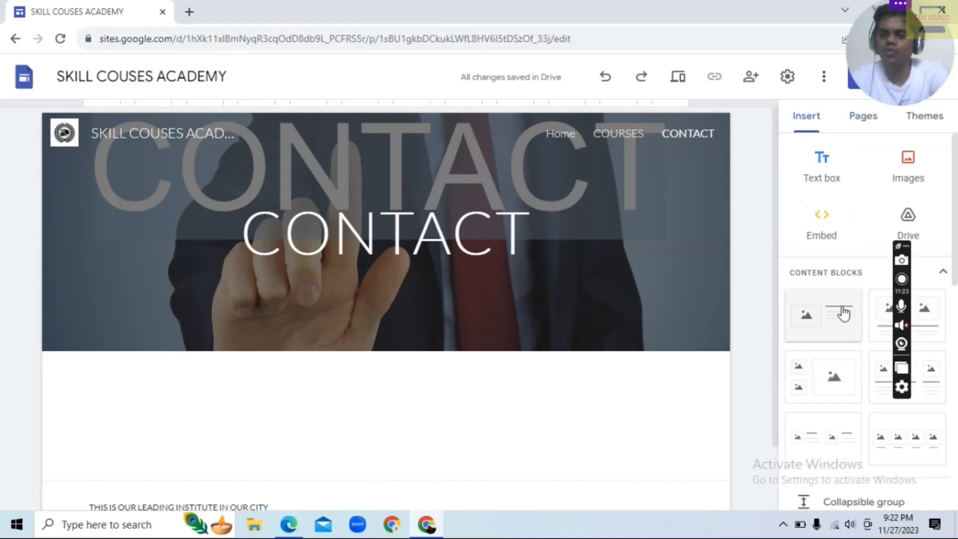
scroll(843, 313, down, 5)
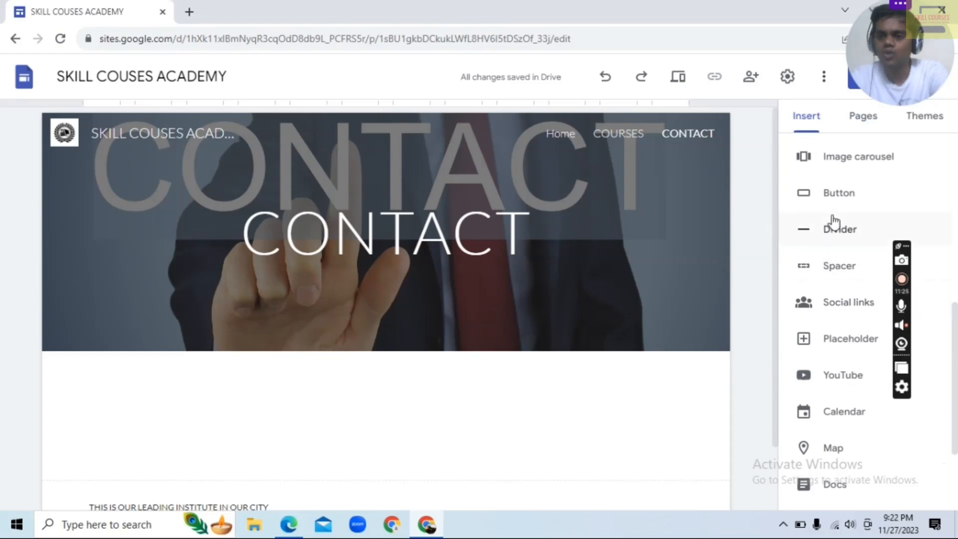
scroll(858, 275, up, 4)
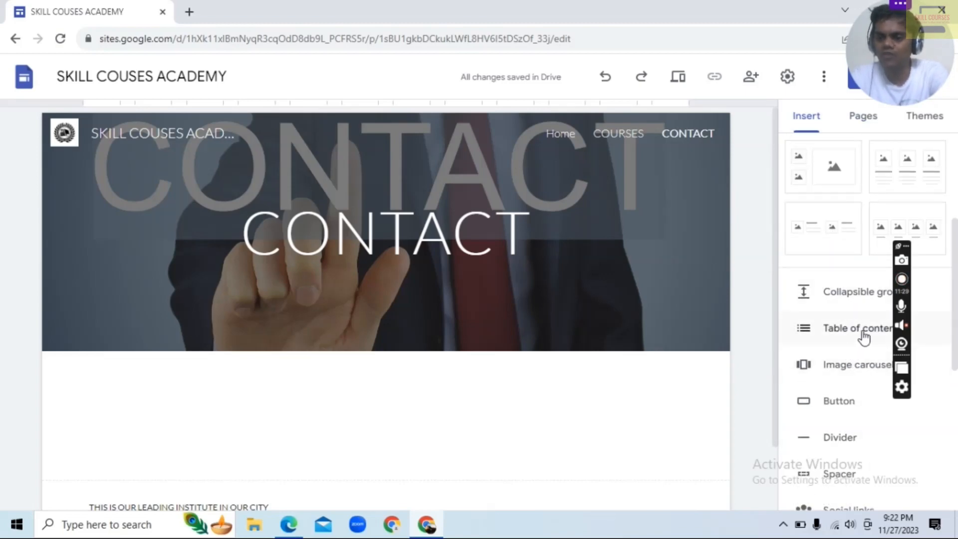
scroll(862, 379, down, 1)
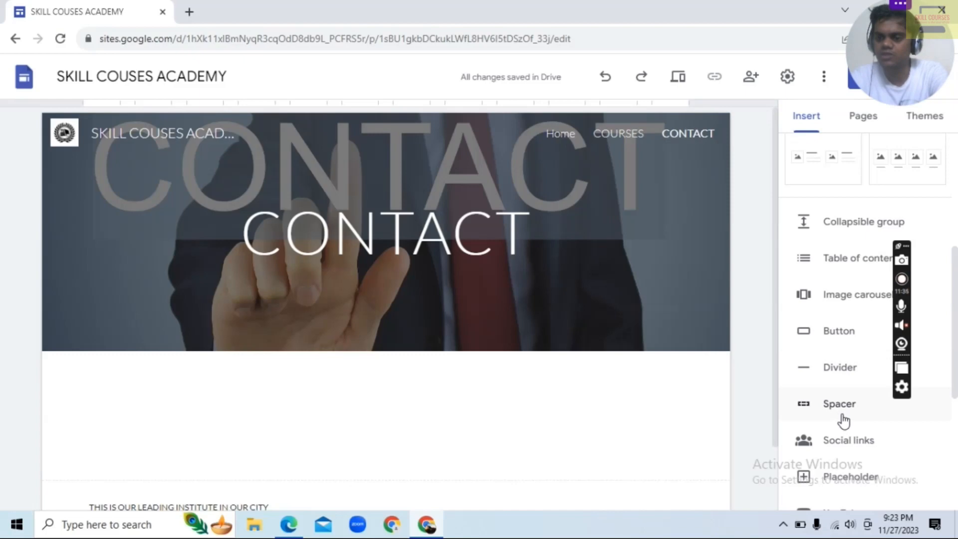
scroll(843, 422, down, 1)
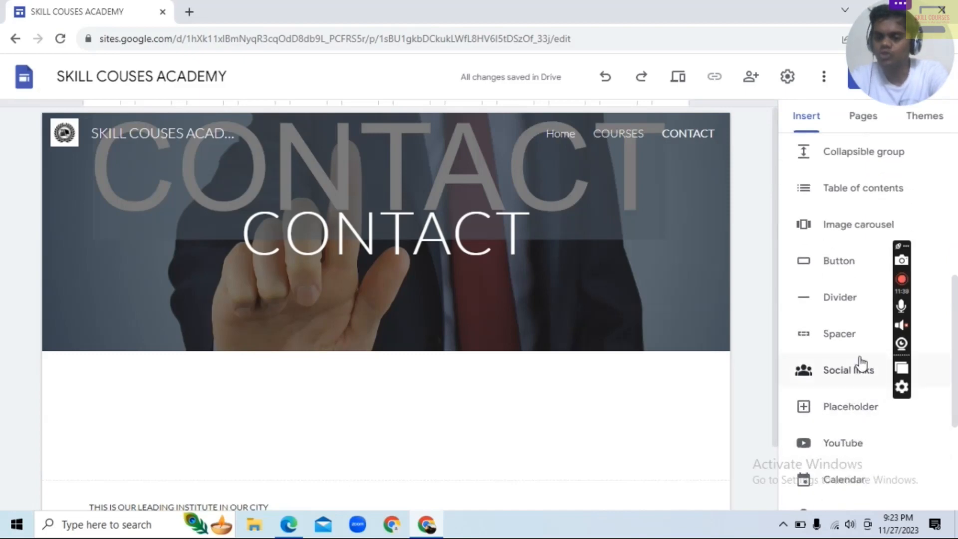
scroll(862, 359, down, 3)
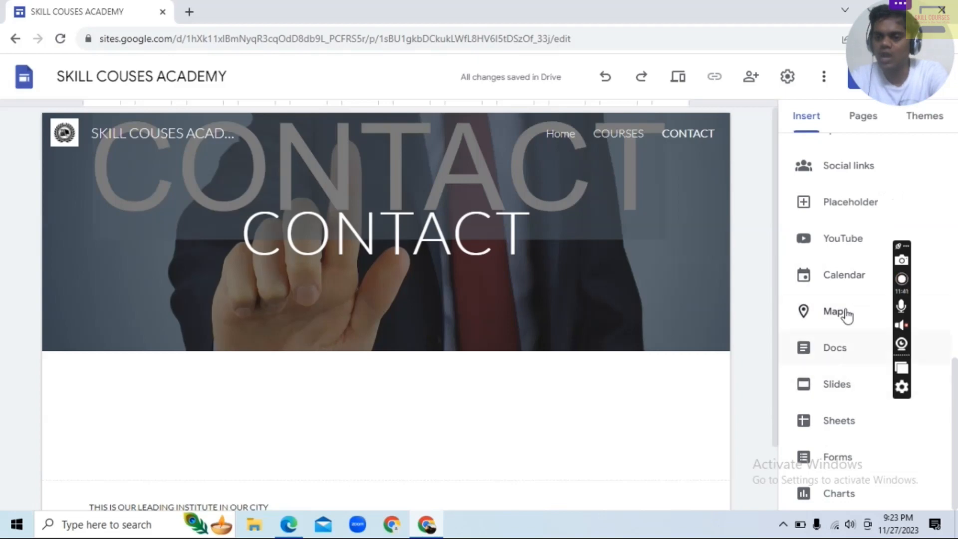
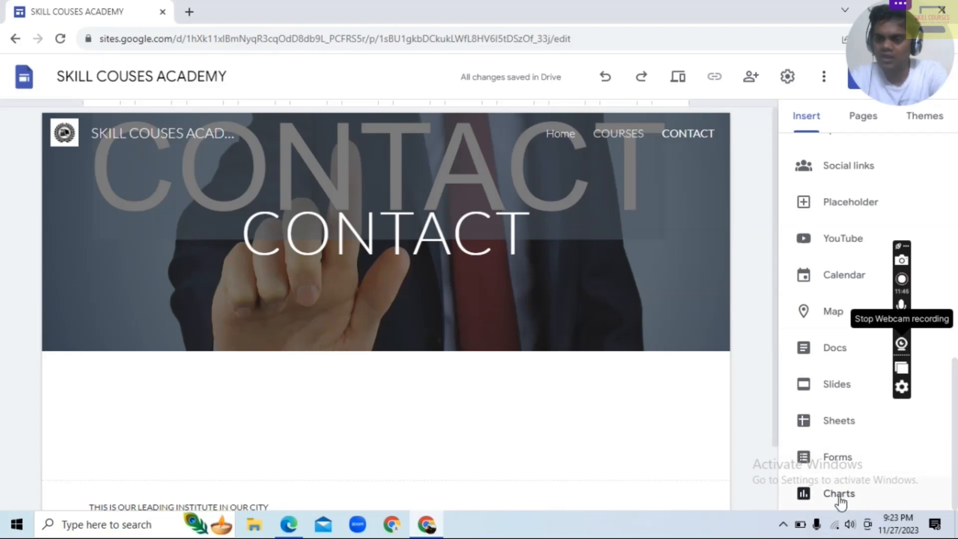
Insert a button named CONTACT that links to the COURSES page on the CONTACT page
scroll(845, 363, up, 2)
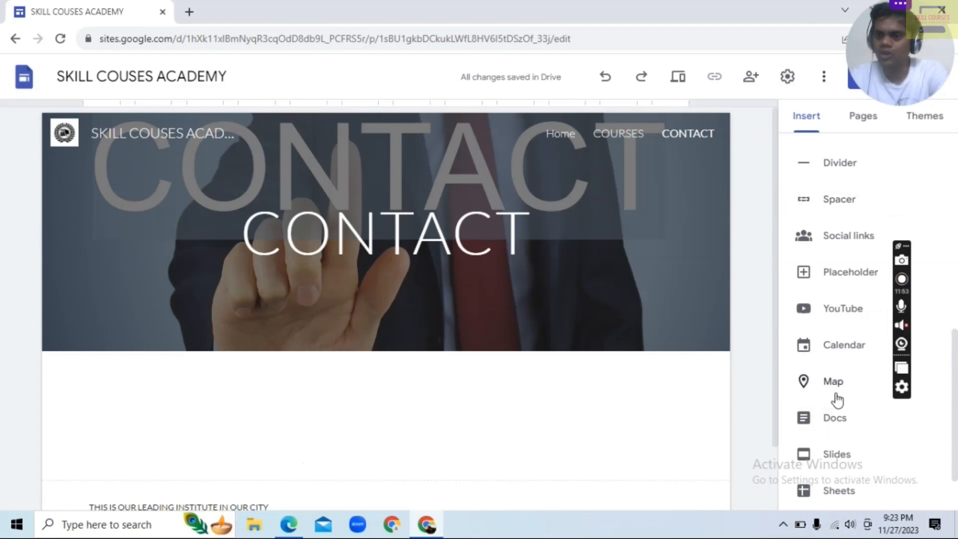
scroll(833, 394, up, 5)
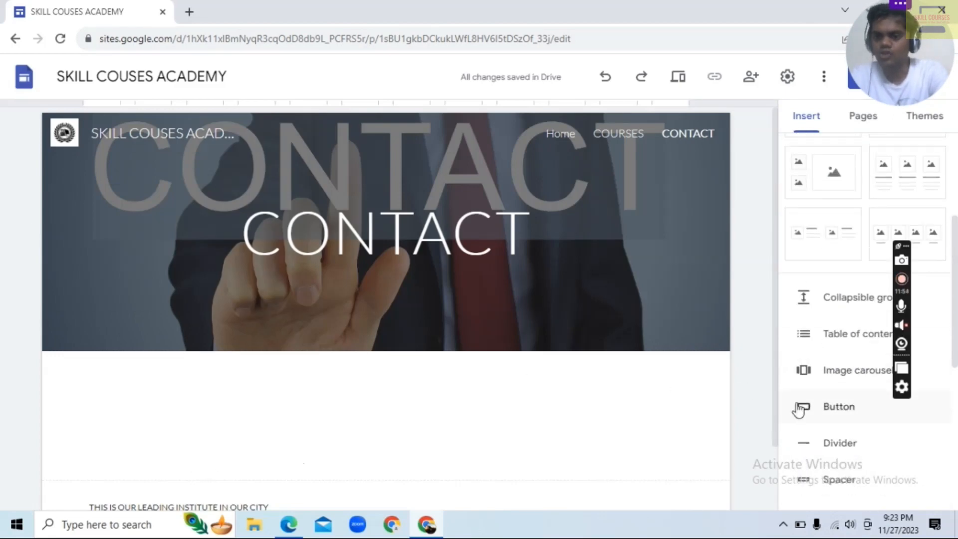
click(842, 409)
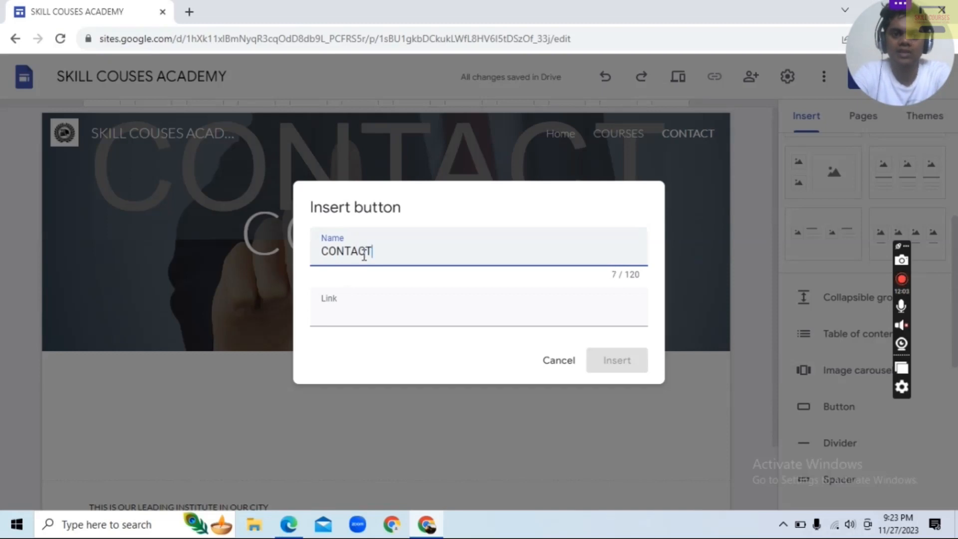
click(364, 304)
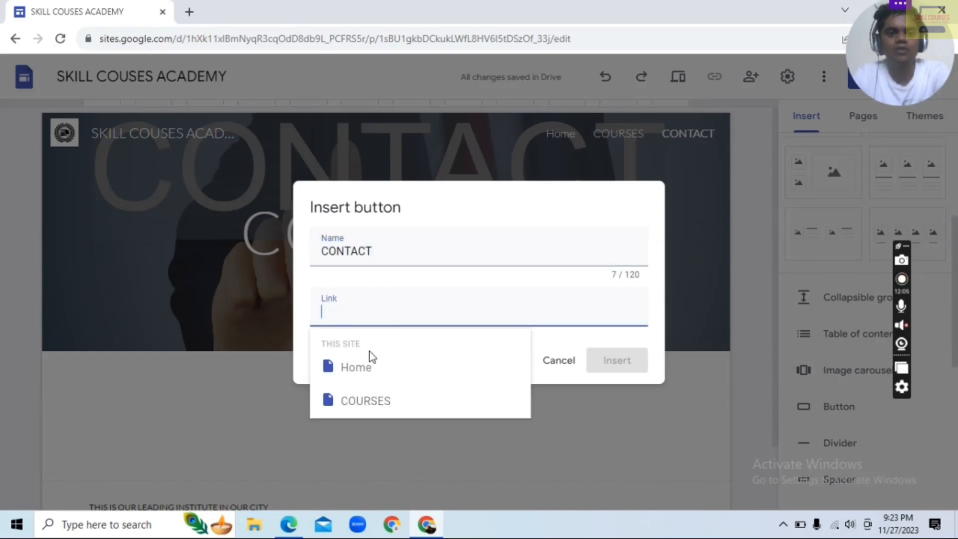
click(376, 400)
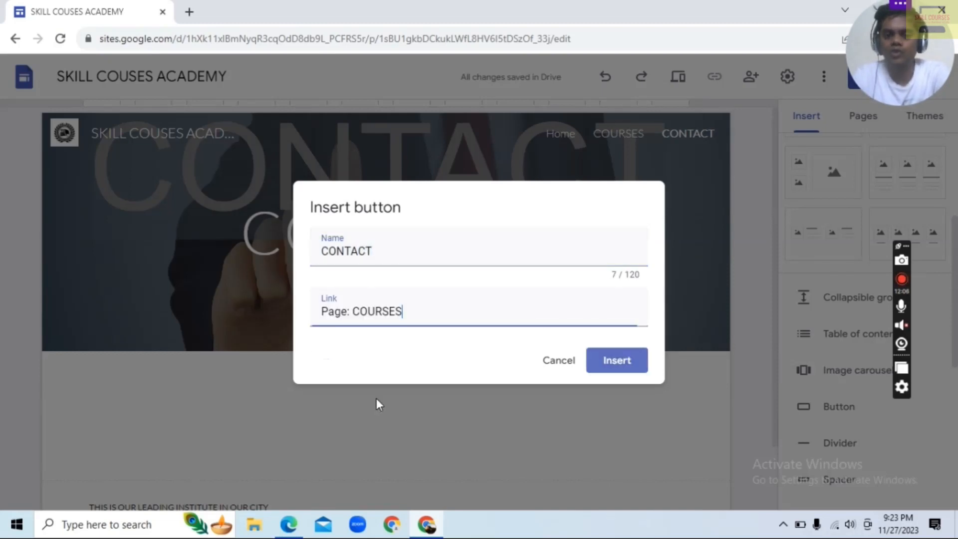
click(639, 366)
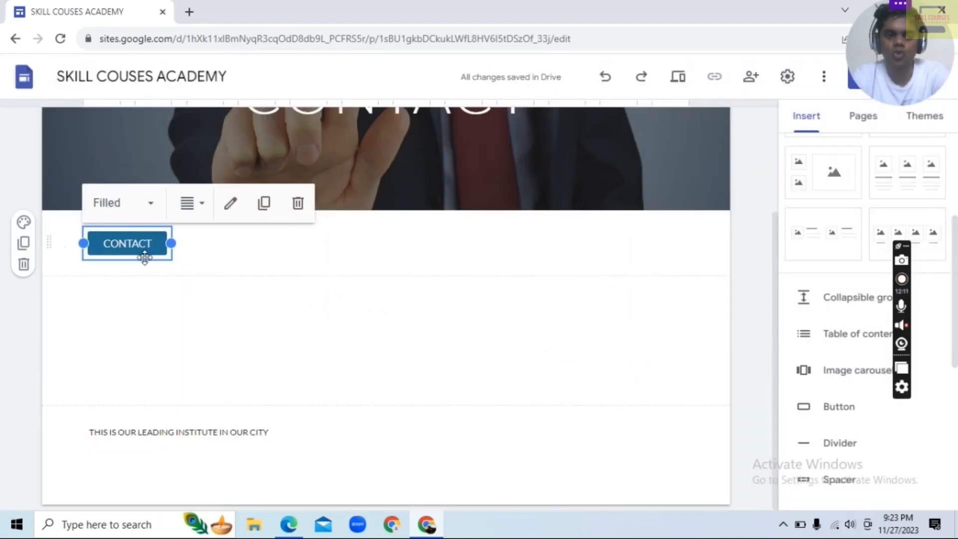
Add a text box with the contact phone number and place it, narrowed, beside the CONTACT button
scroll(813, 317, up, 4)
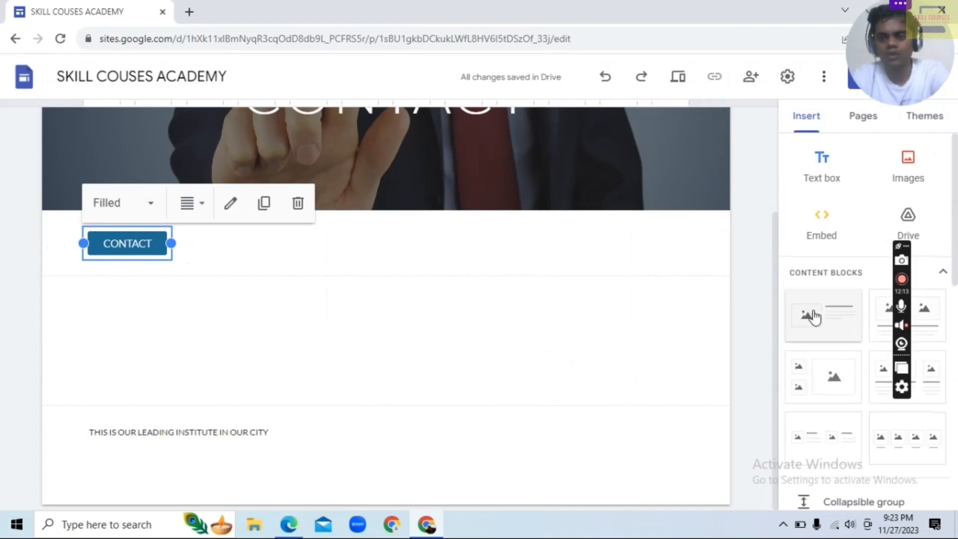
click(822, 160)
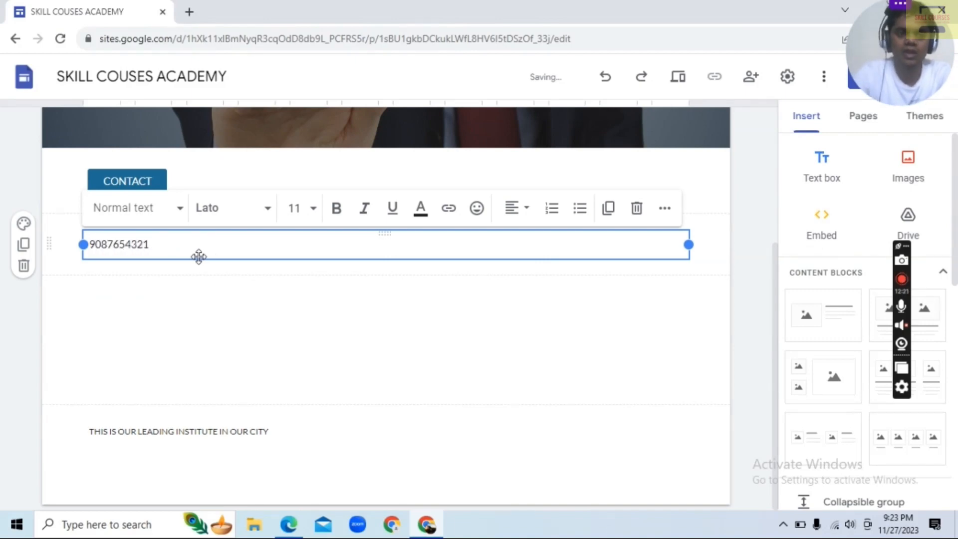
drag(690, 245, 217, 183)
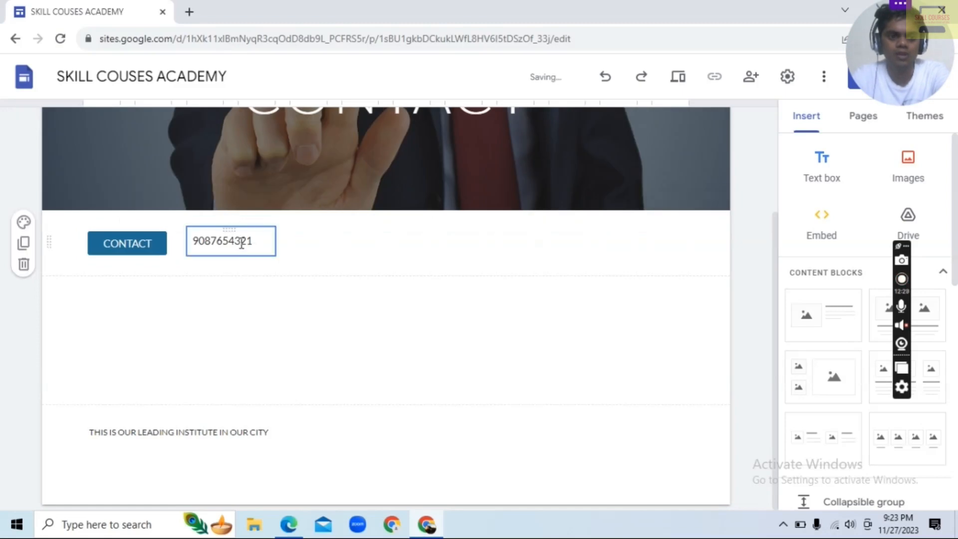
Make the phone number bold and center it within its text box
double_click(255, 239)
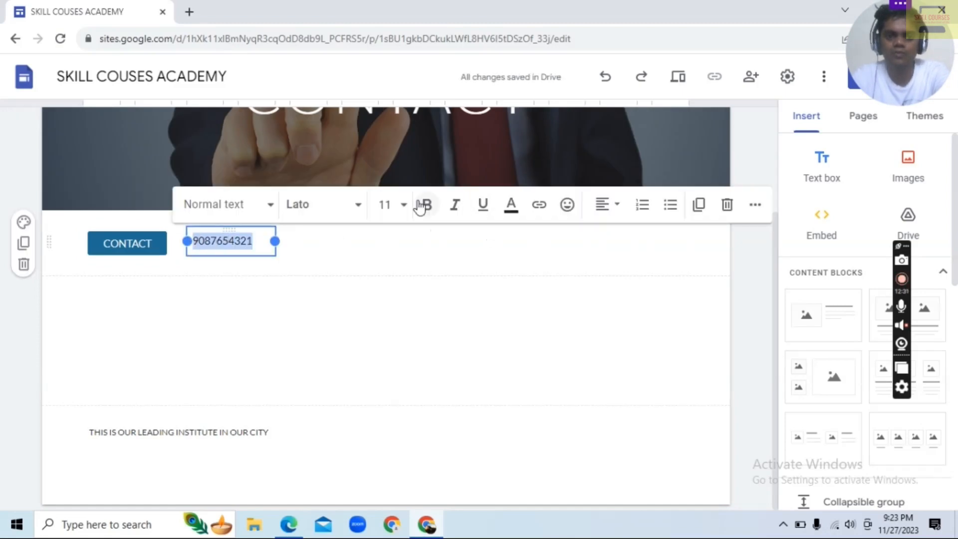
click(427, 206)
click(618, 209)
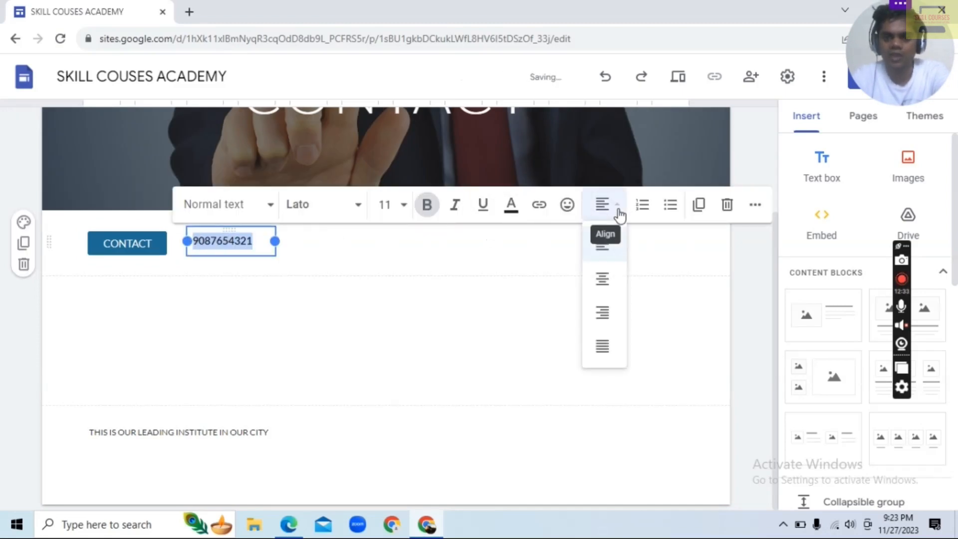
click(605, 276)
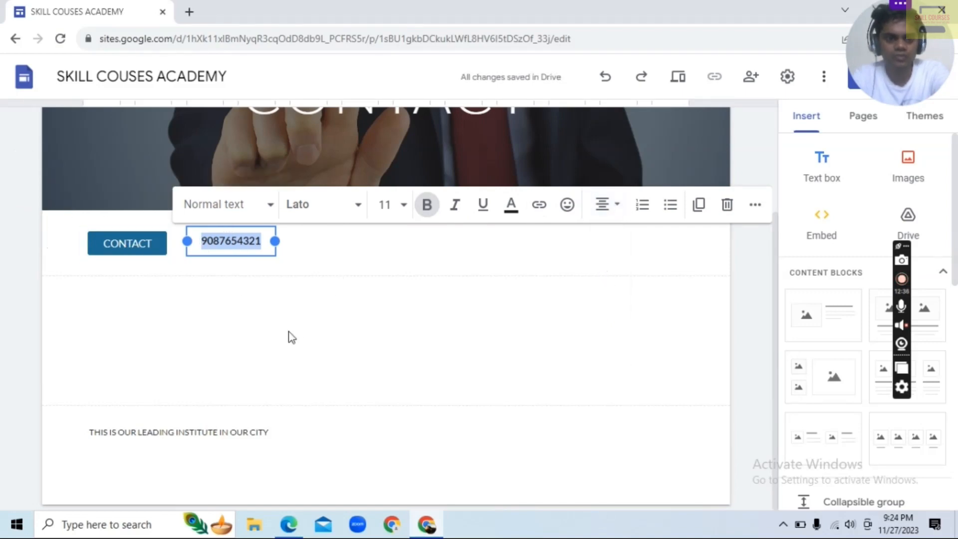
Apply the Subheading style to the phone number and widen its text box so the number fits on one line
click(265, 205)
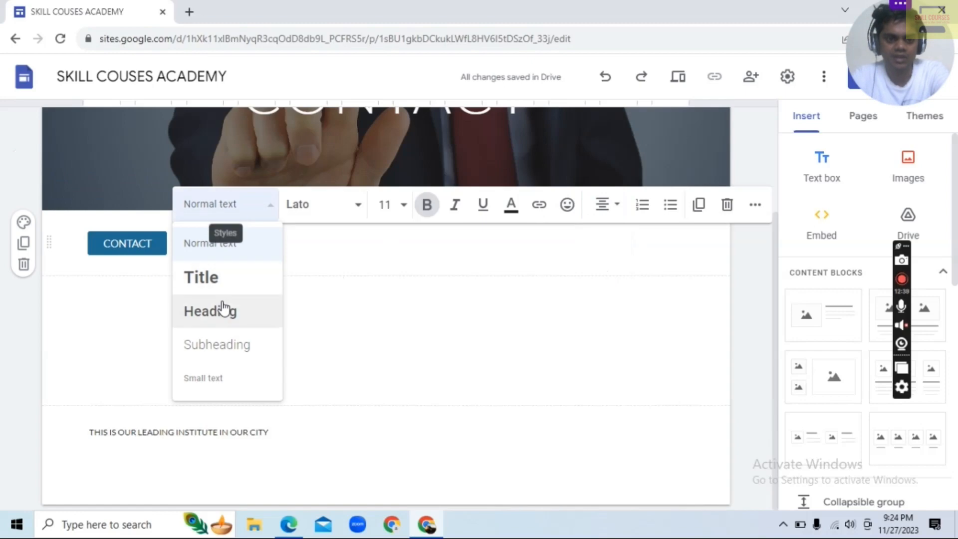
click(219, 352)
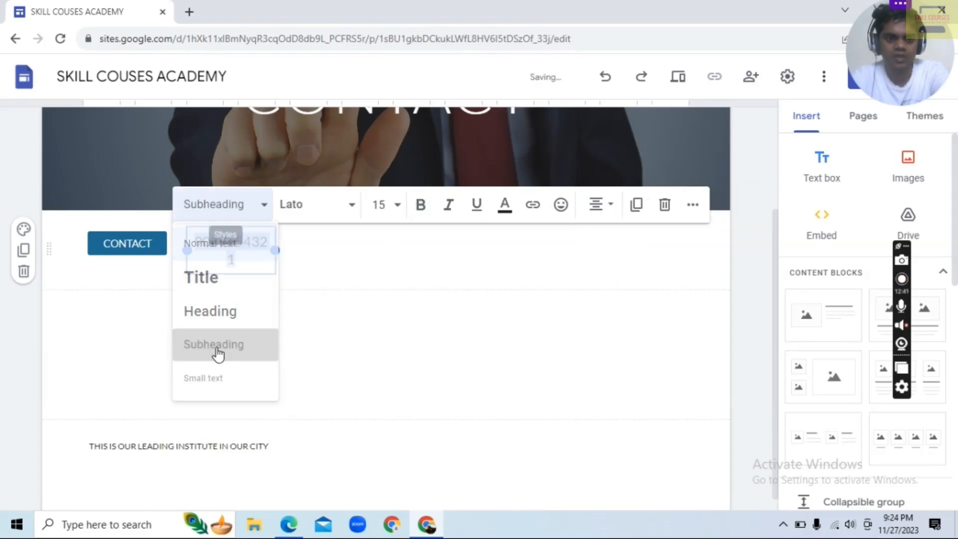
drag(280, 252, 327, 244)
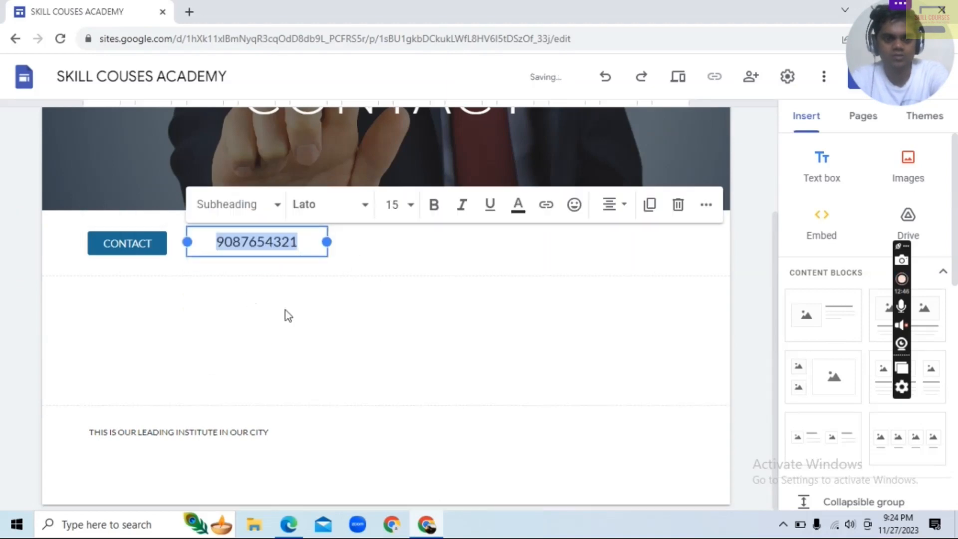
click(192, 356)
Insert a map of Pune, Maharashtra, India below the CONTACT button row
mouse_move(186, 463)
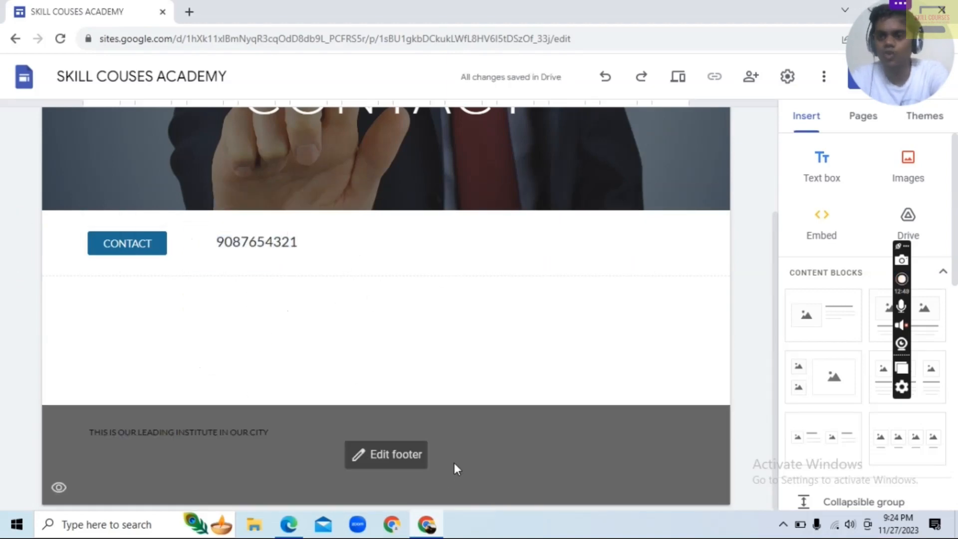
scroll(839, 319, down, 10)
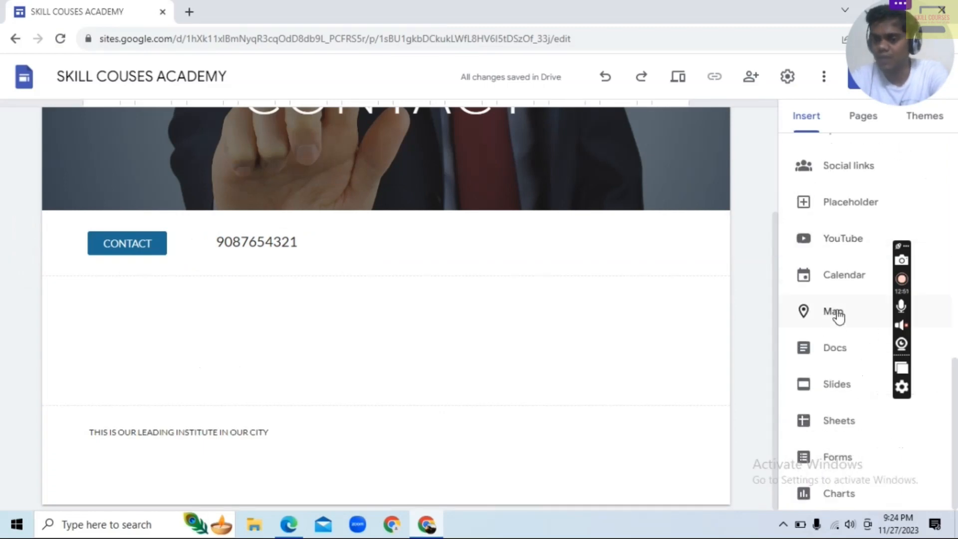
click(837, 311)
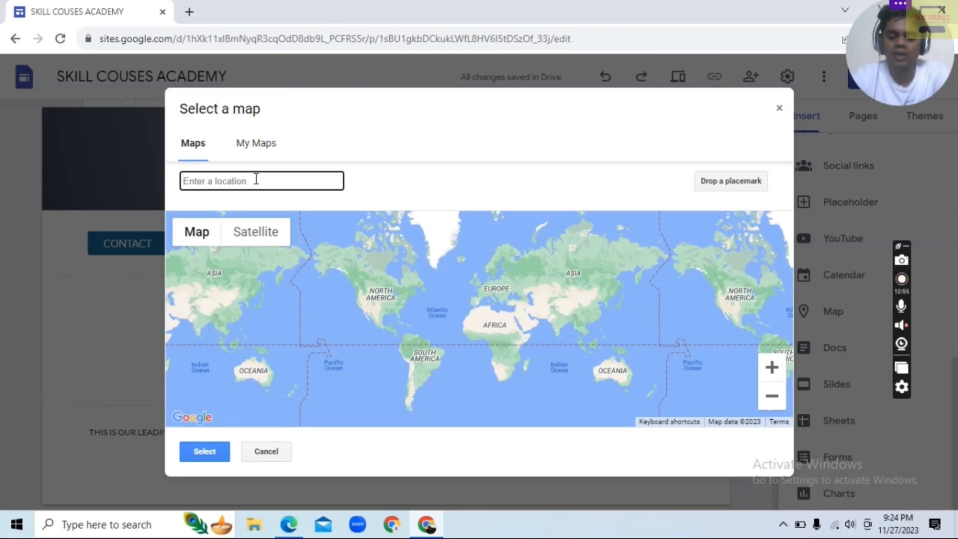
text(PUNE)
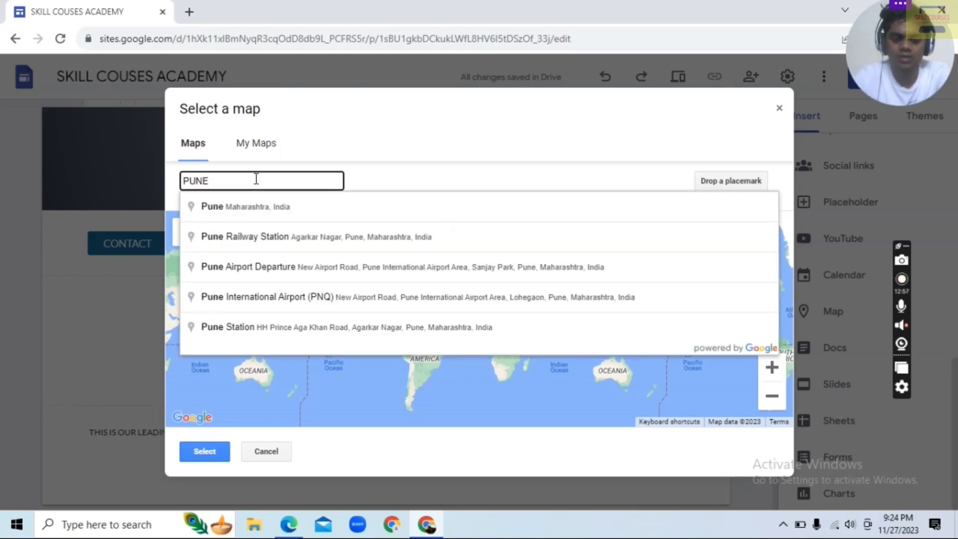
click(254, 204)
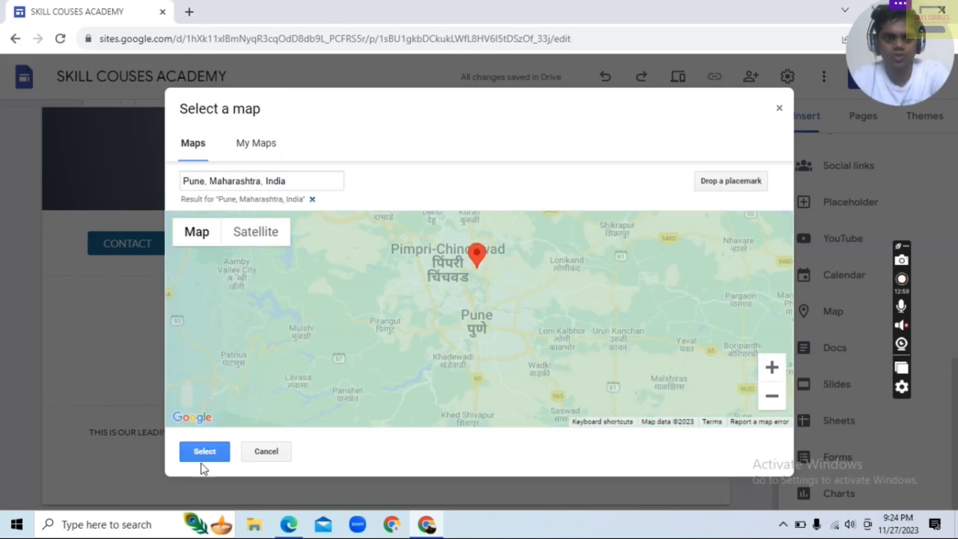
click(201, 459)
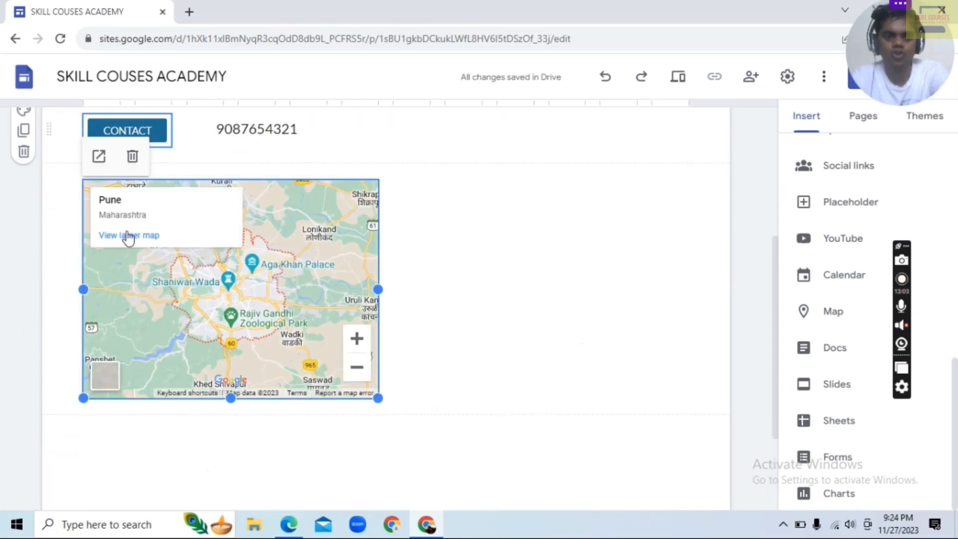
Insert the existing PROFICIENT COMPUTER ACADEMY form into the CONTACT page
click(838, 459)
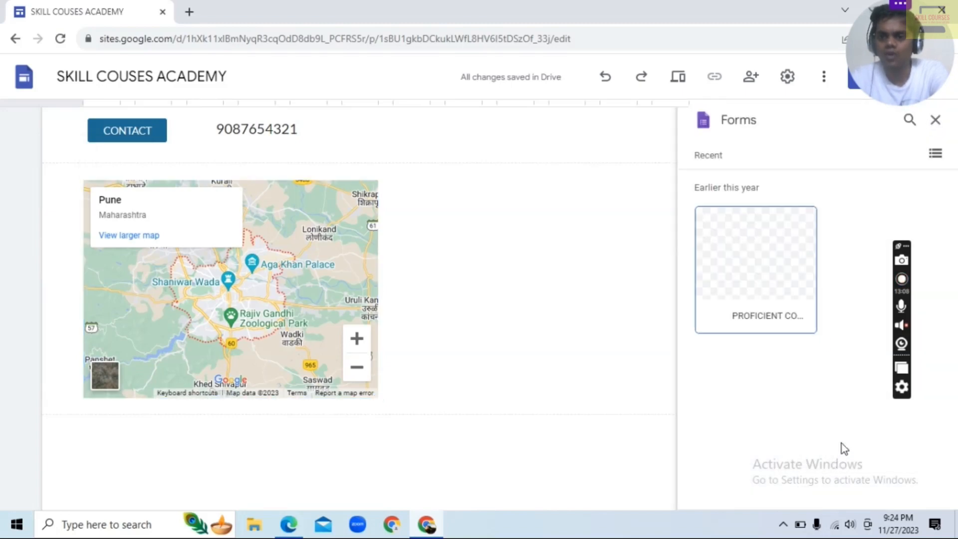
click(731, 245)
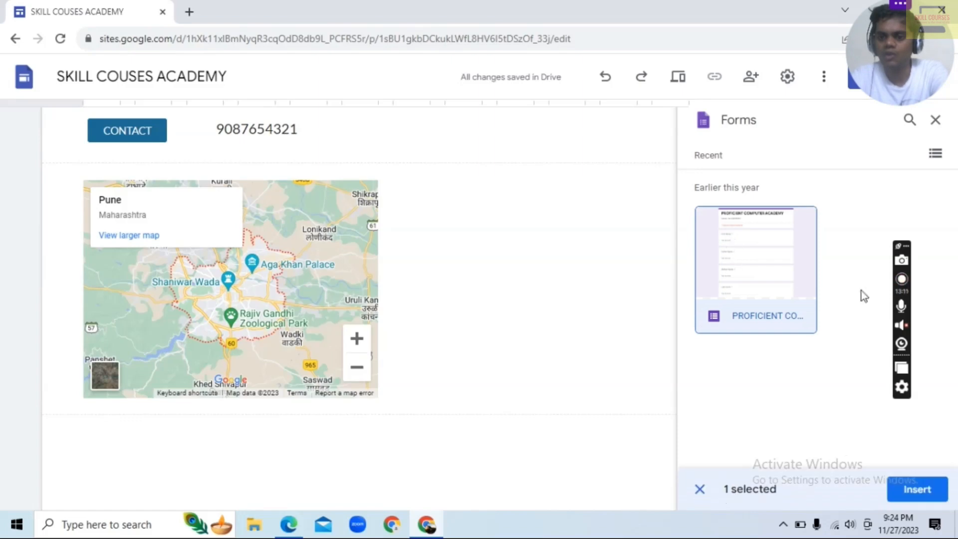
click(919, 489)
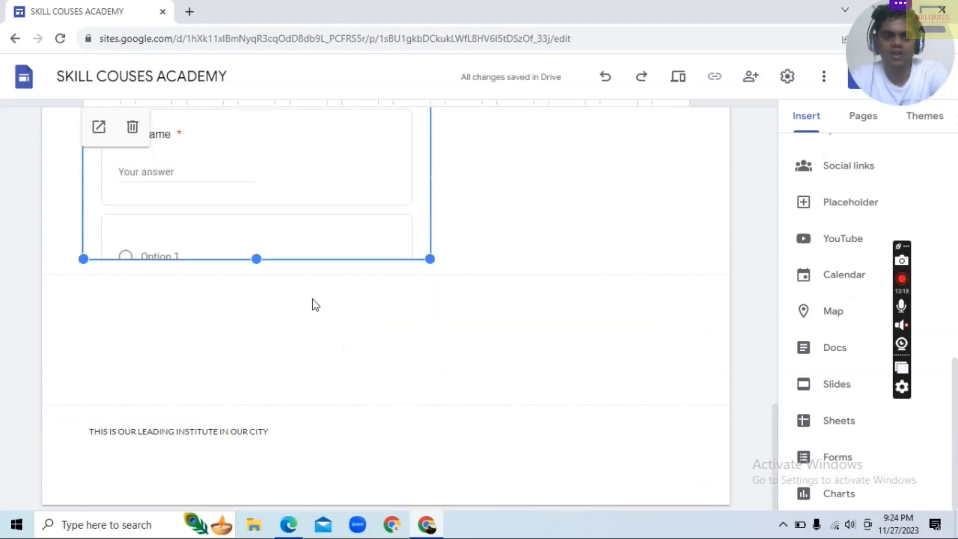
Move the PROFICIENT COMPUTER ACADEMY form above the Pune map and check the new order of the sections
scroll(315, 285, up, 9)
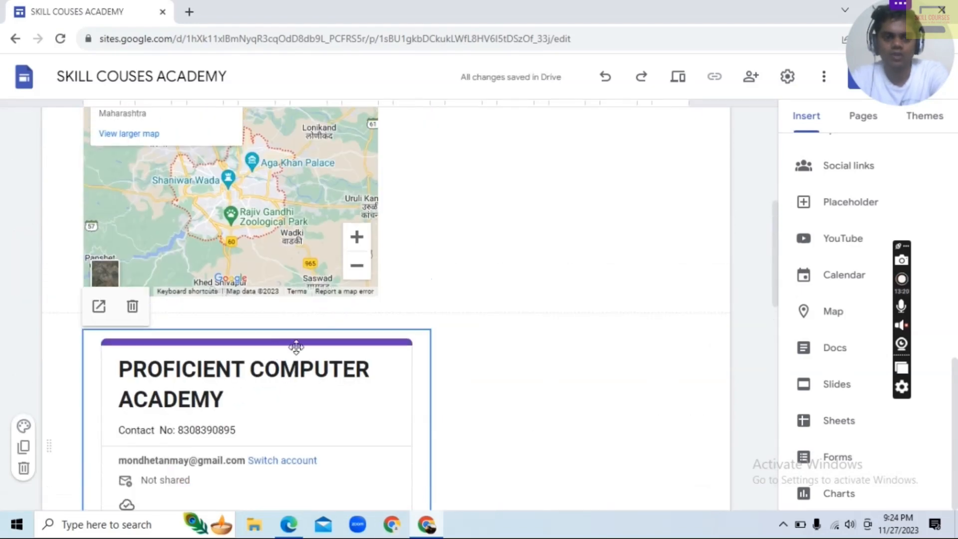
drag(296, 342, 458, 361)
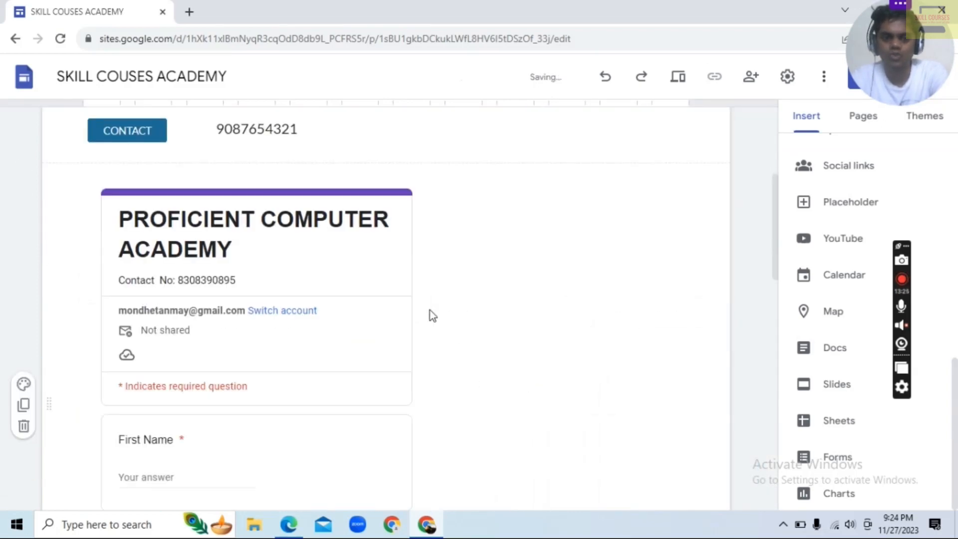
scroll(442, 306, down, 4)
scroll(444, 306, down, 10)
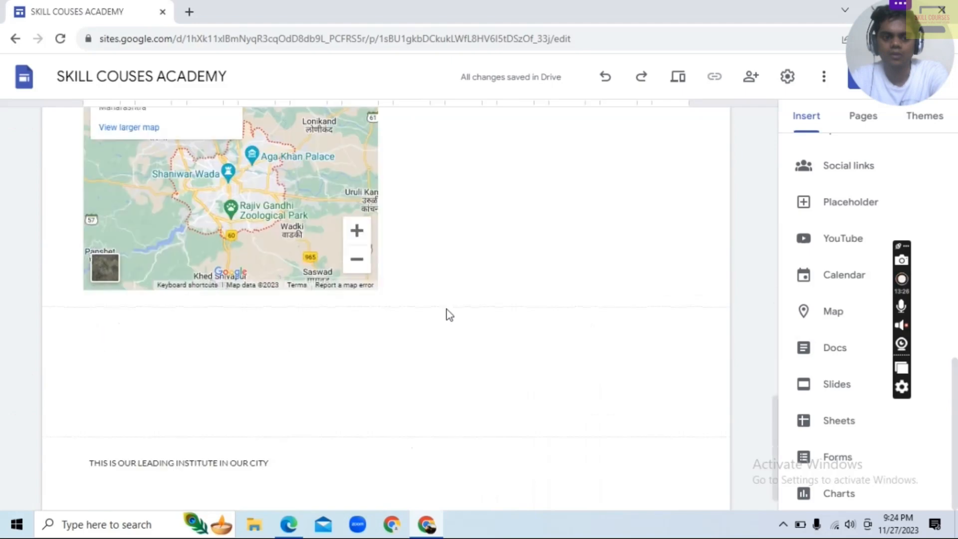
scroll(447, 309, up, 4)
scroll(405, 309, up, 5)
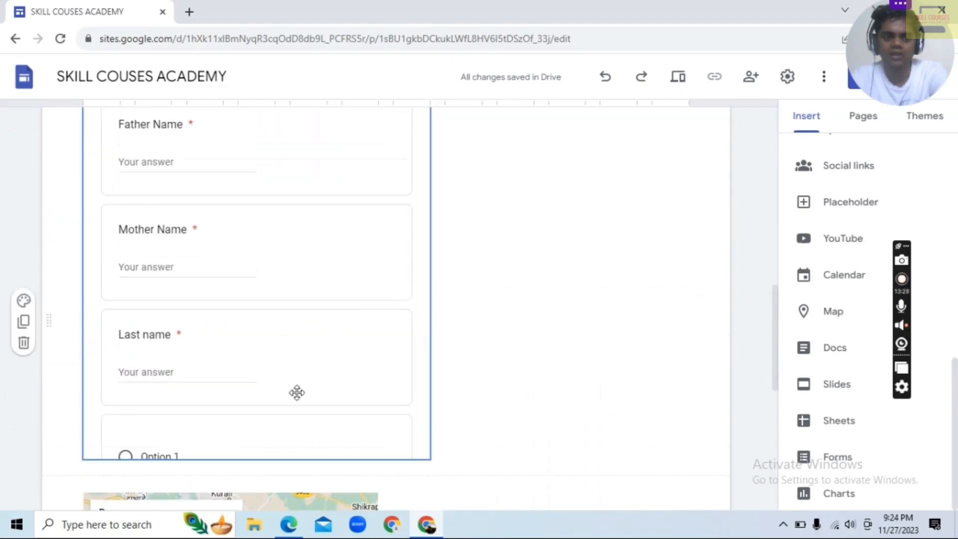
scroll(265, 215, up, 10)
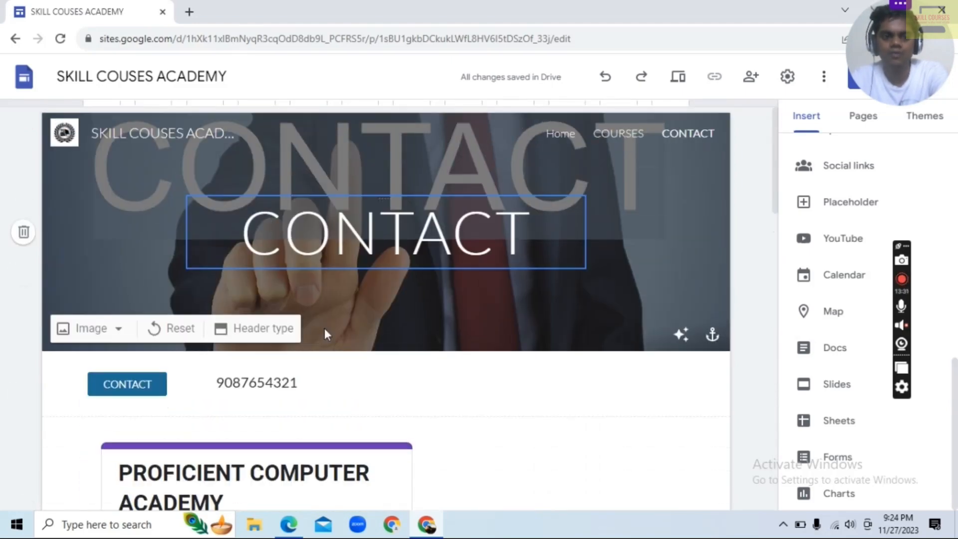
Move the Pune map up into the form's section, placing it beside the PROFICIENT COMPUTER ACADEMY form
scroll(354, 370, down, 6)
scroll(373, 162, down, 4)
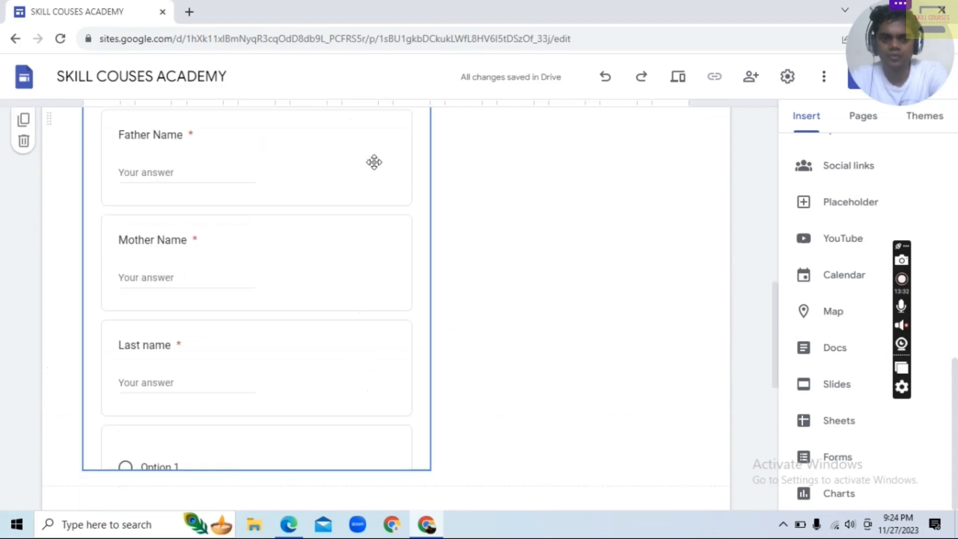
scroll(439, 204, down, 6)
click(291, 235)
drag(291, 235, 500, 173)
Review the CONTACT page's layout from the header image past the form and map to the footer
scroll(496, 296, down, 6)
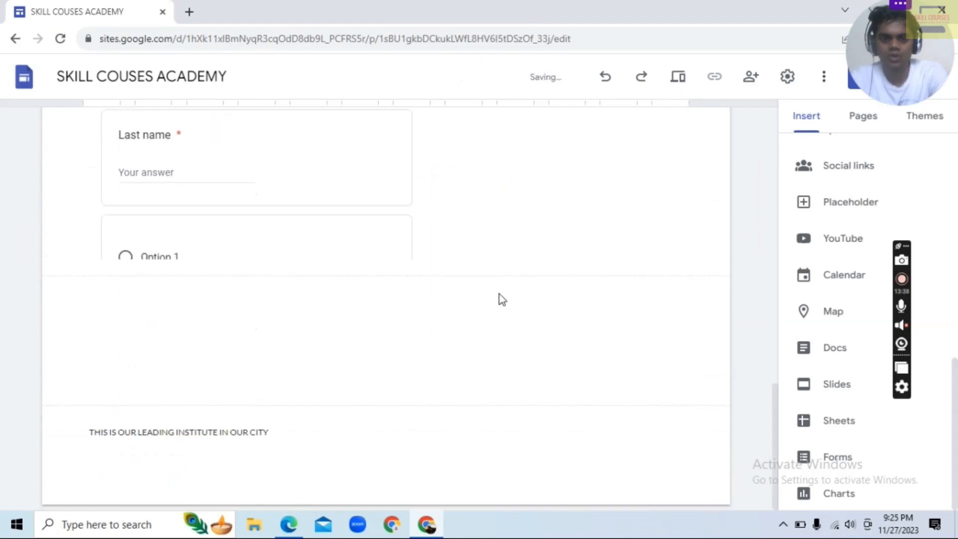
scroll(499, 295, up, 15)
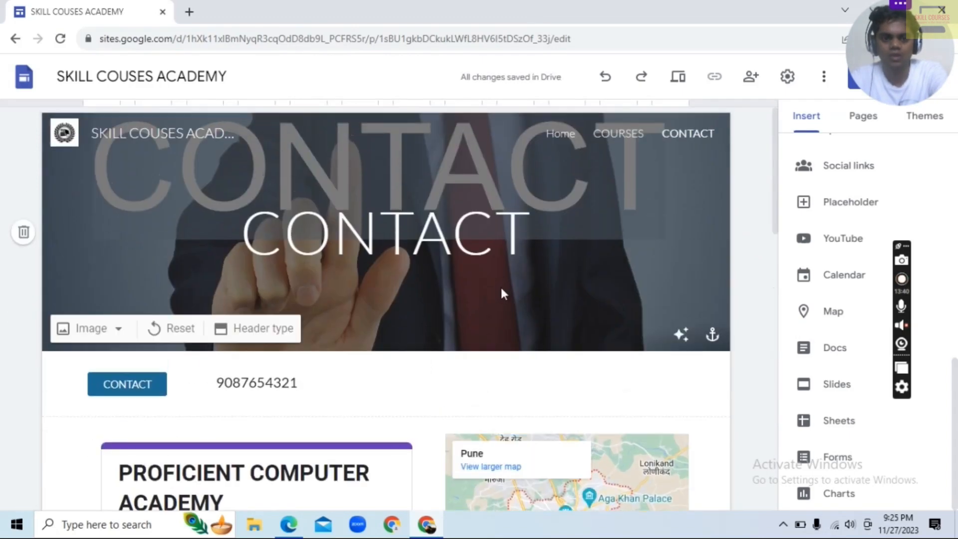
scroll(501, 294, down, 7)
scroll(542, 274, up, 6)
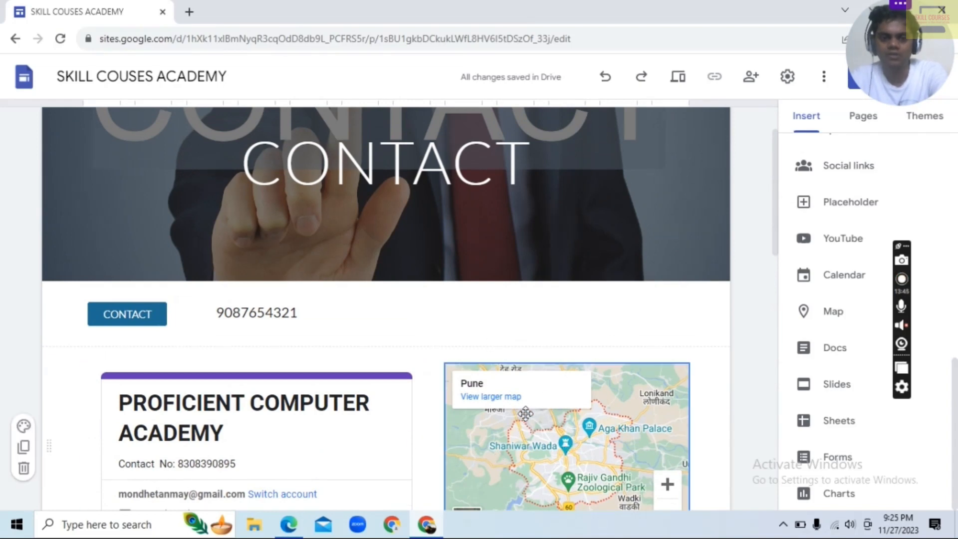
scroll(339, 407, down, 3)
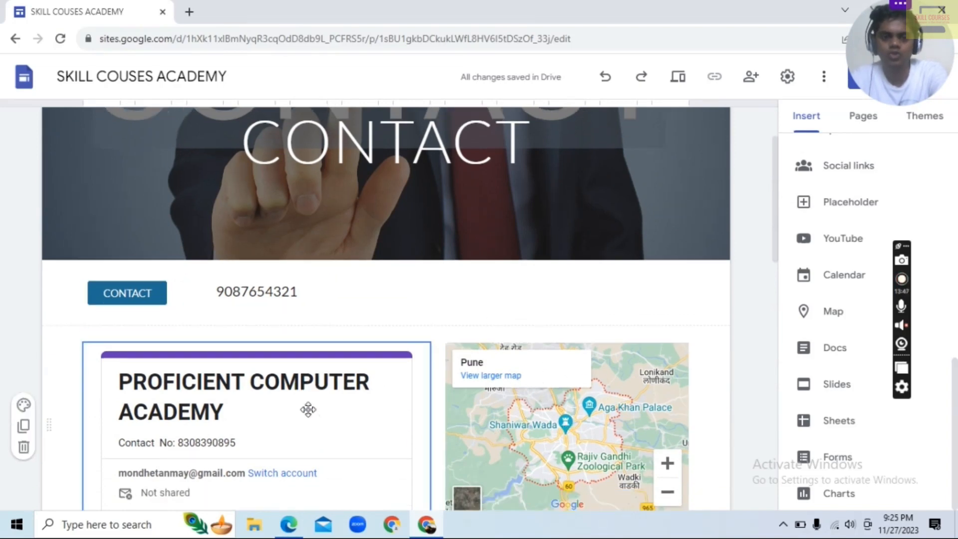
scroll(260, 419, down, 12)
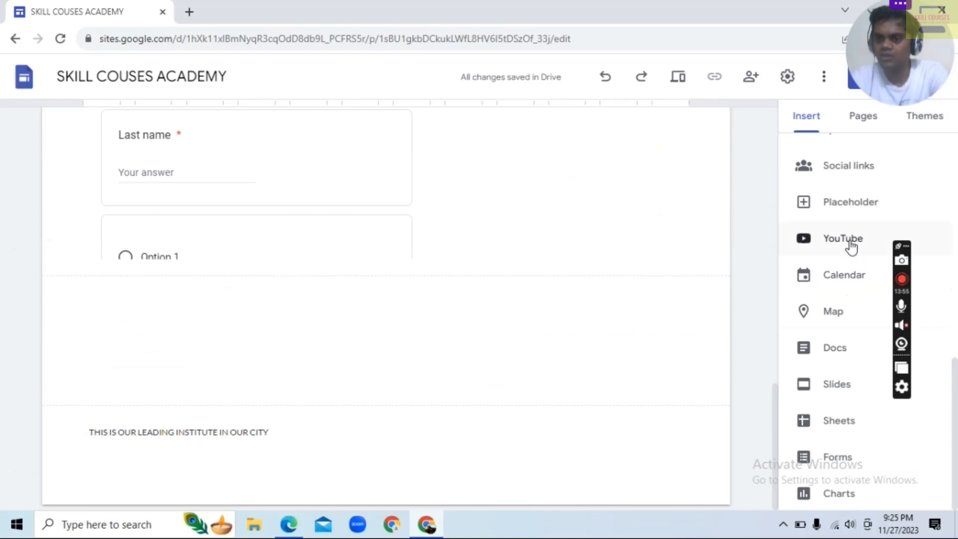
Add a new page named VIDEO to the site
scroll(708, 274, up, 14)
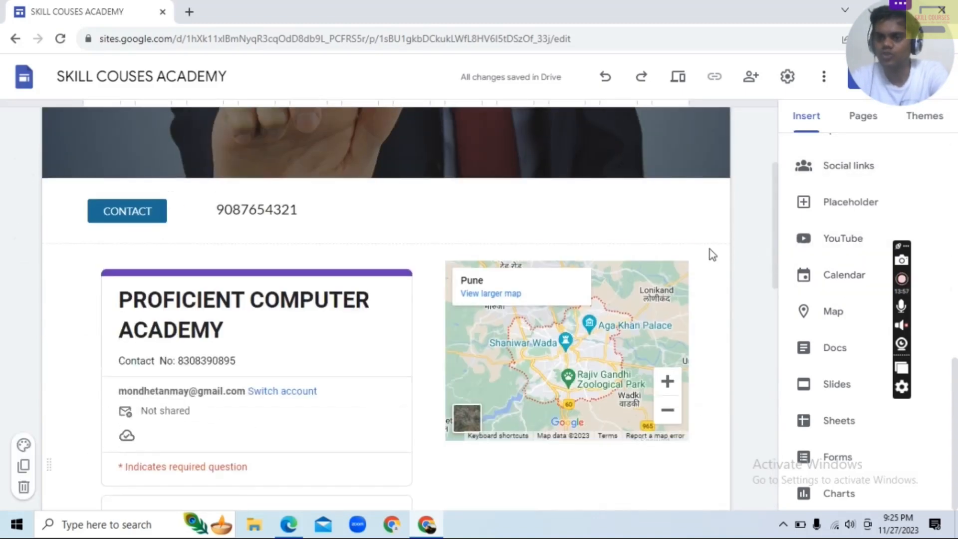
scroll(713, 255, up, 3)
click(862, 116)
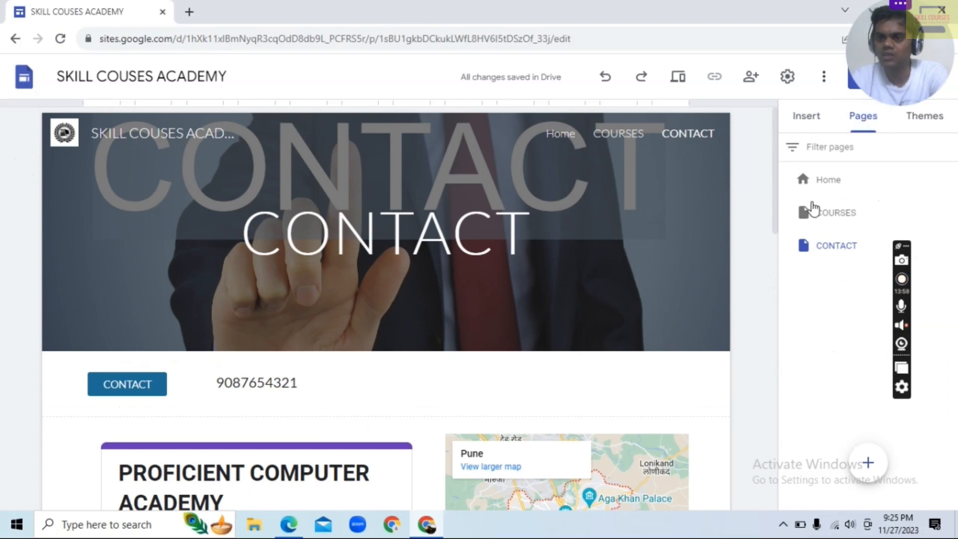
click(868, 462)
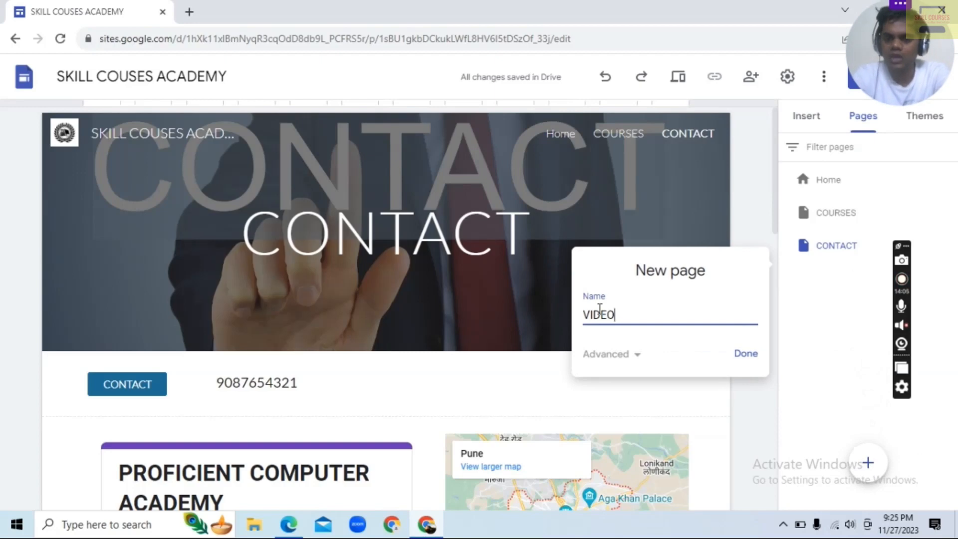
key(Return)
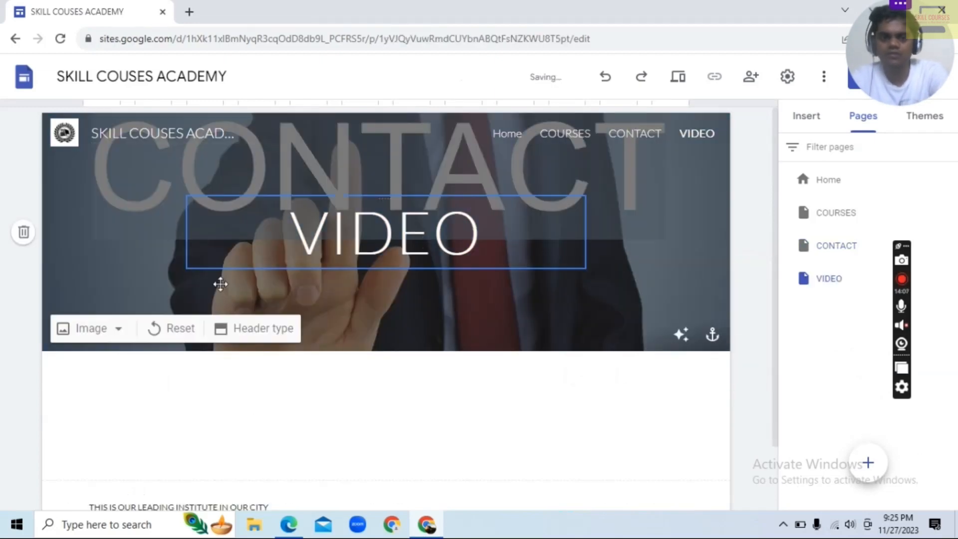
Try to set the VIDEO page's header background to the black film-strip frame from an image search for "VIDEO THEME"
click(123, 334)
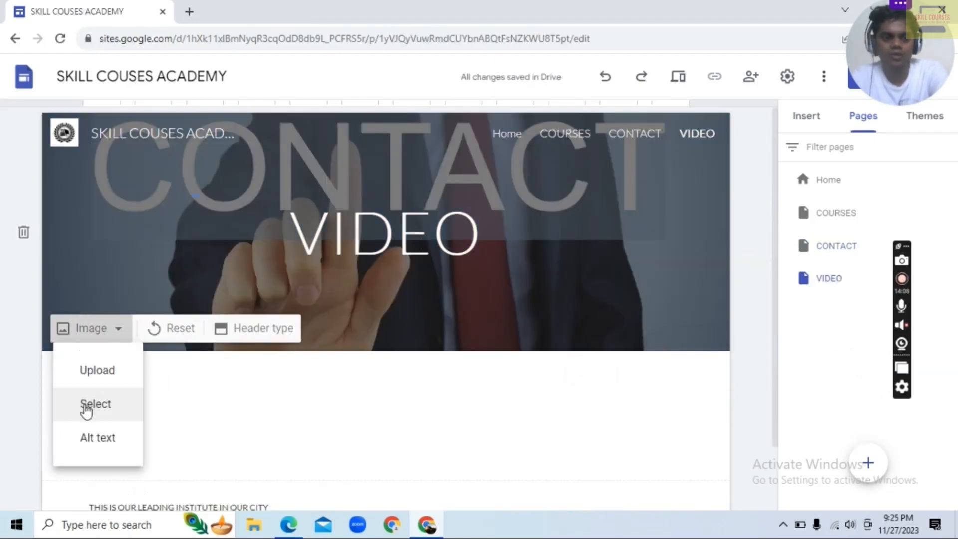
click(84, 403)
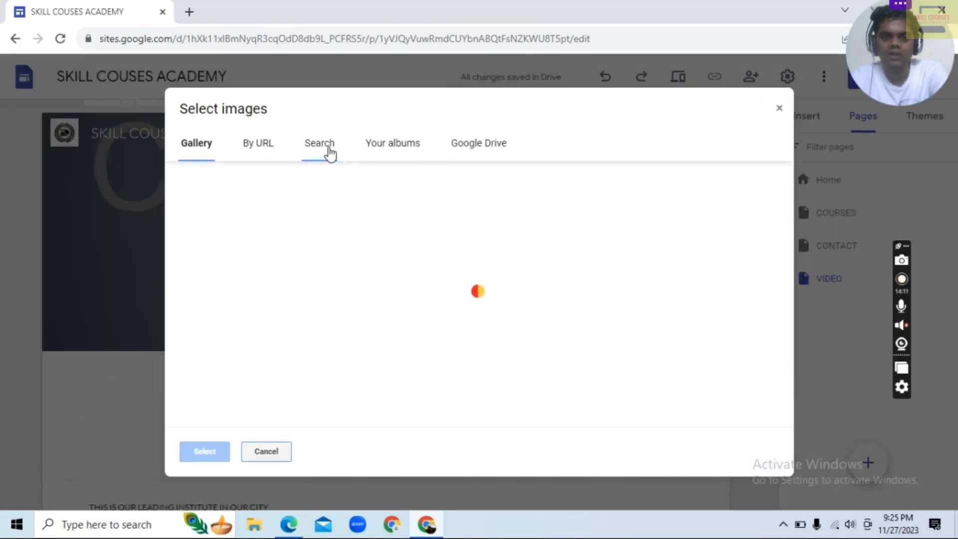
click(324, 148)
text(VIDEO T)
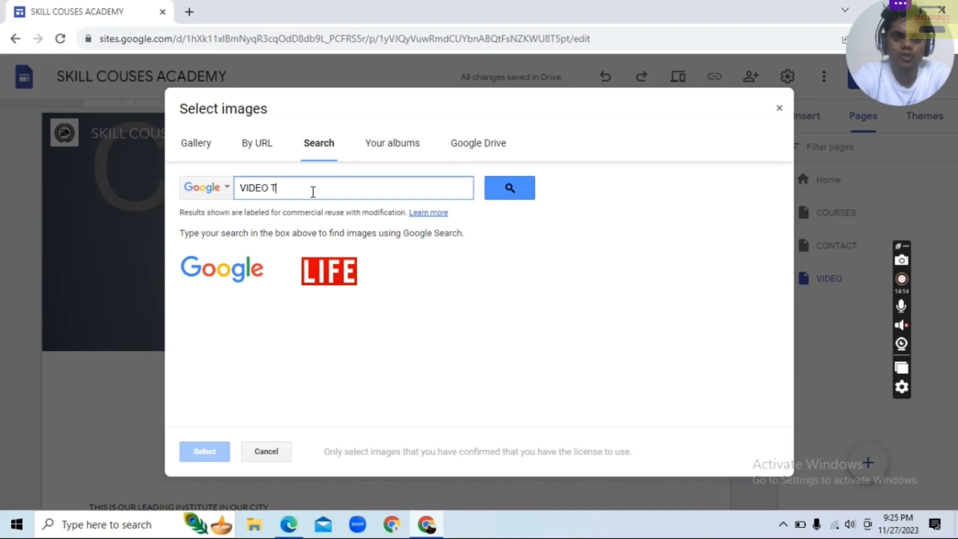
text(HEME)
key(Return)
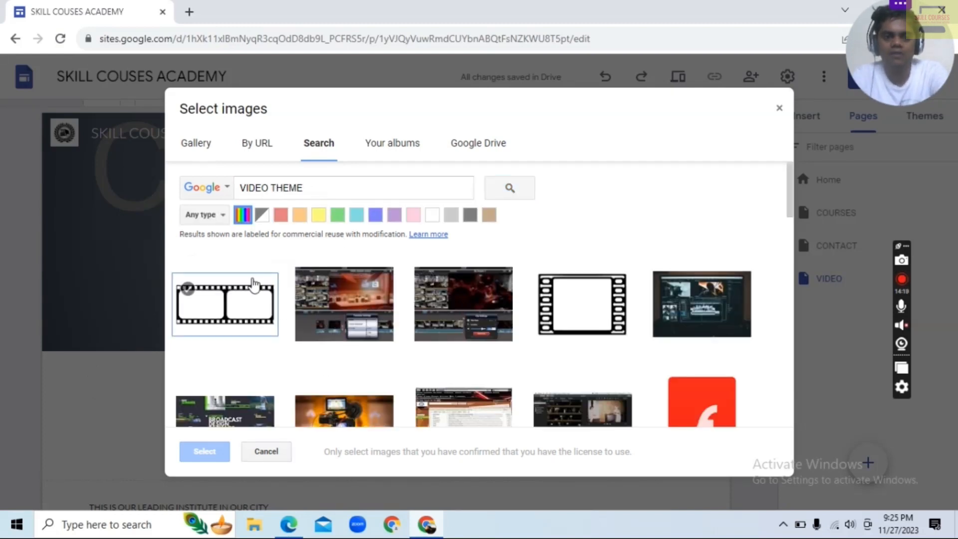
click(598, 314)
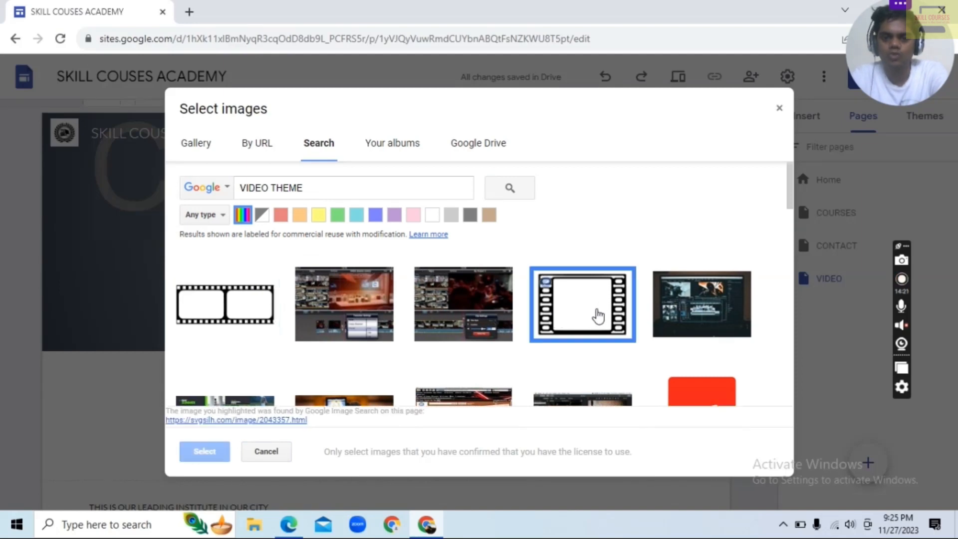
click(205, 451)
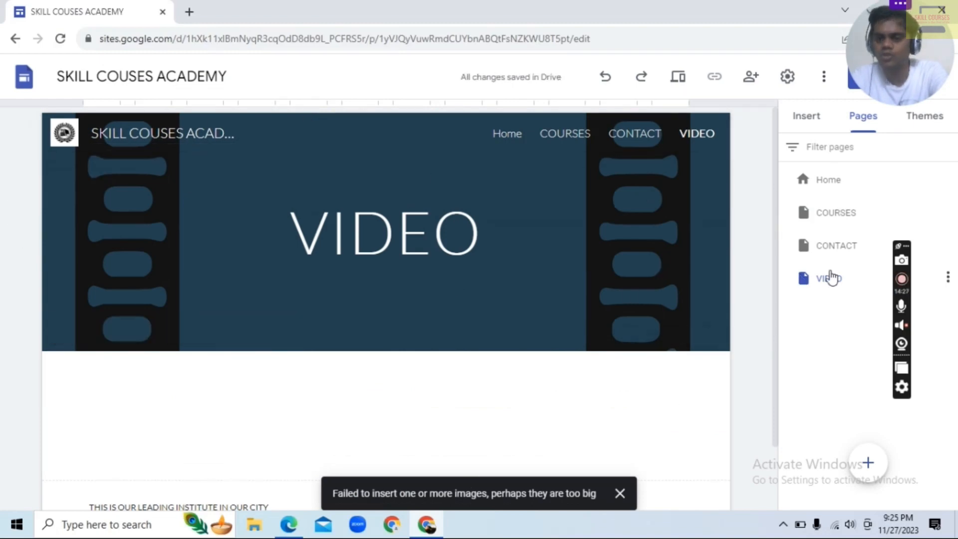
Search YouTube for "EDUCATION" and insert the video "The Right-Wing War on Education" into the VIDEO page
scroll(424, 395, down, 3)
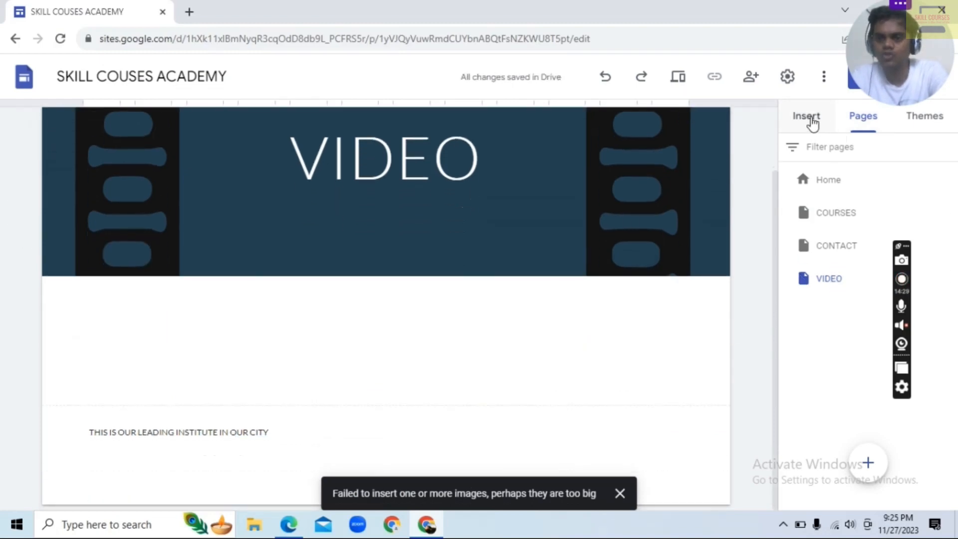
click(806, 116)
click(842, 236)
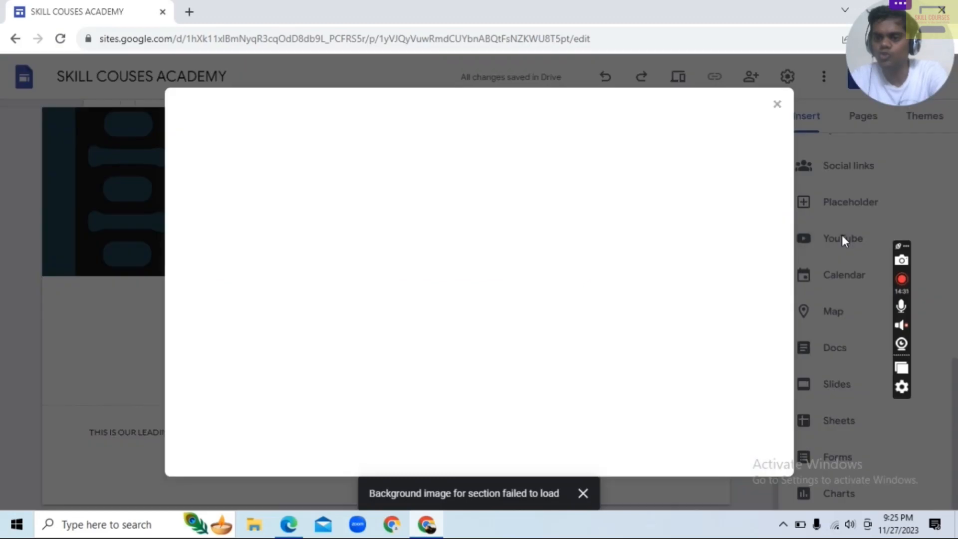
text(E)
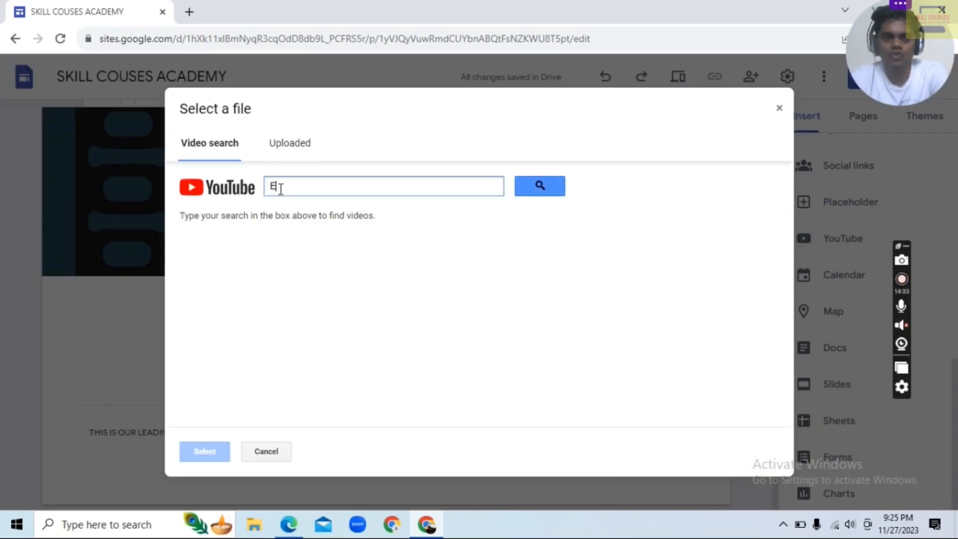
text(DUCATION)
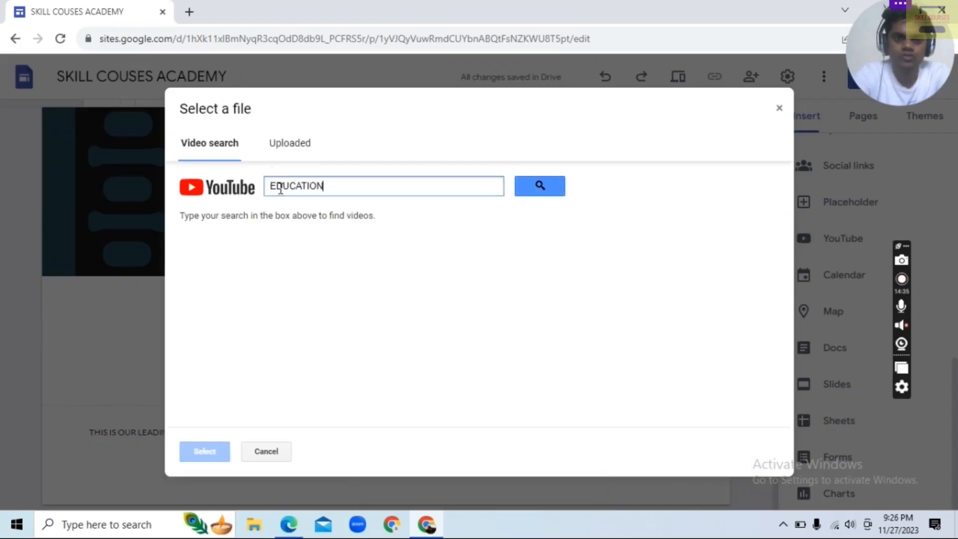
key(Return)
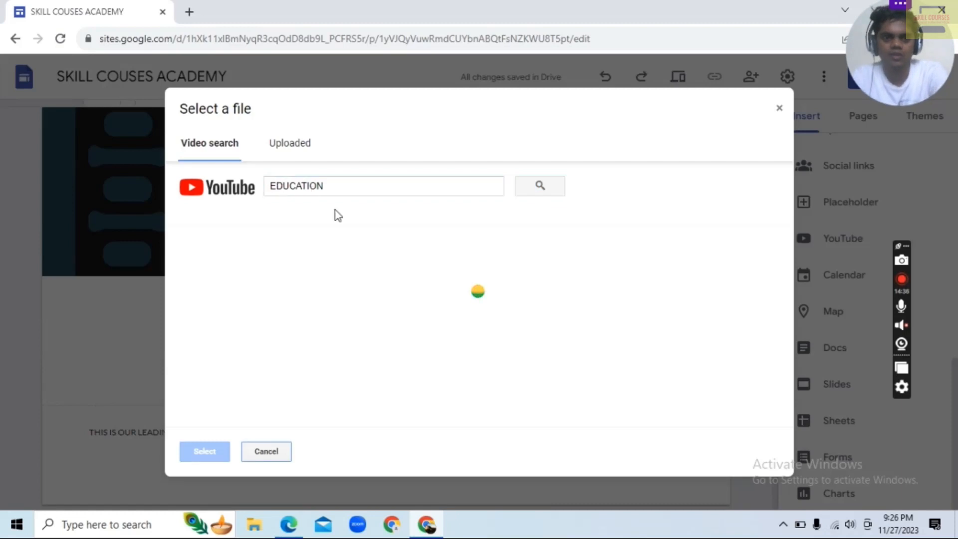
click(404, 248)
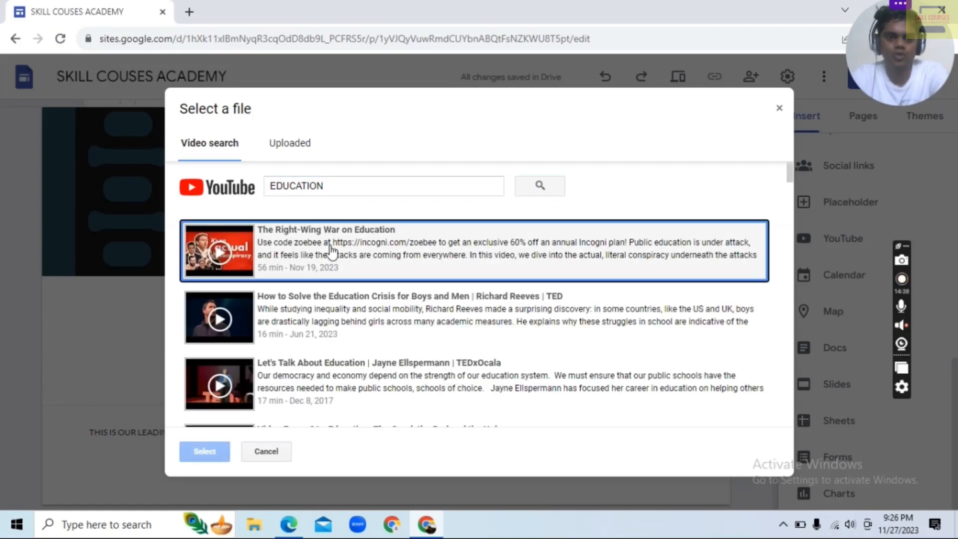
click(200, 453)
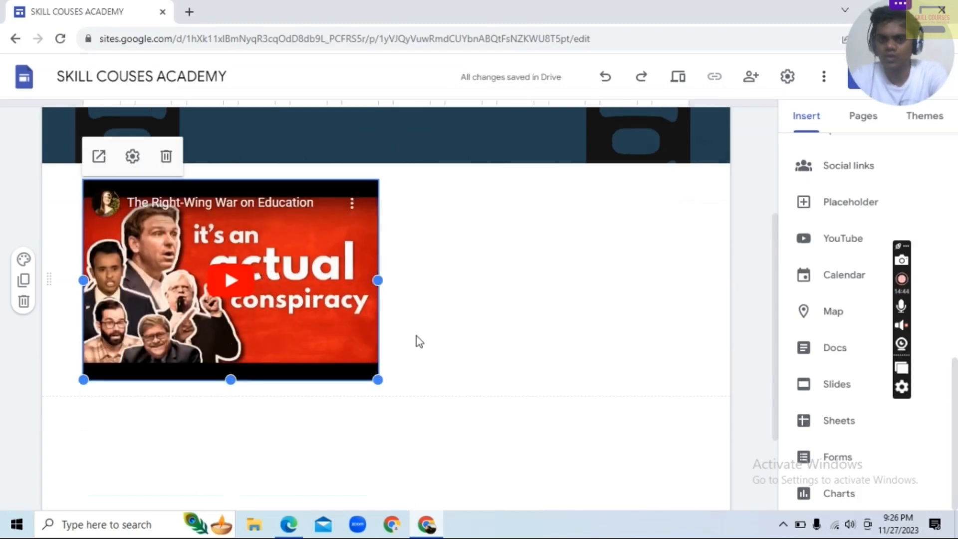
scroll(447, 332, up, 2)
scroll(447, 333, up, 2)
scroll(439, 363, down, 3)
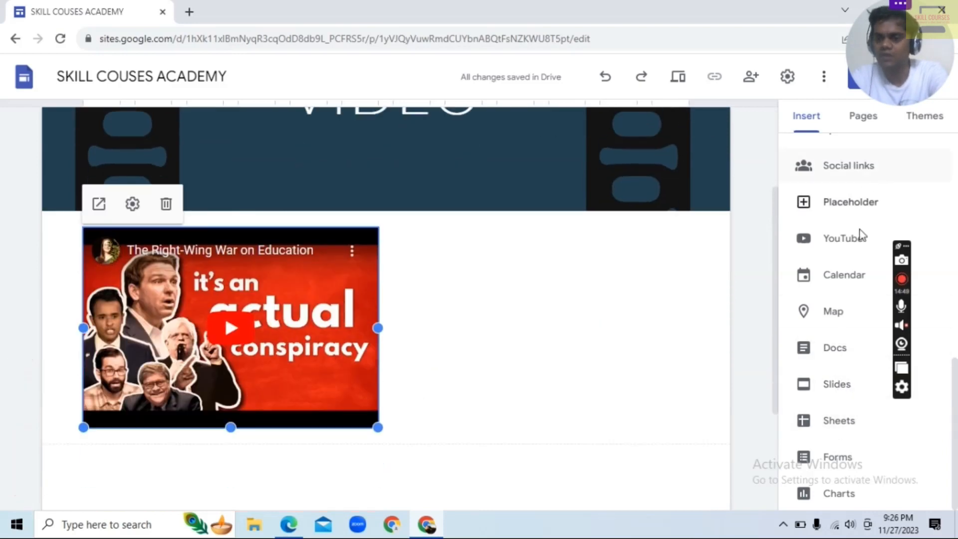
scroll(847, 293, up, 5)
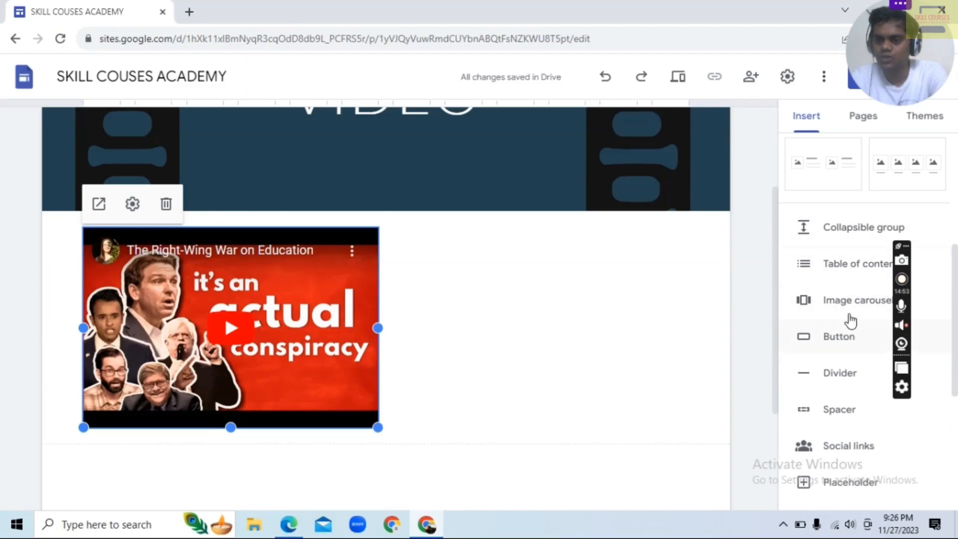
click(852, 304)
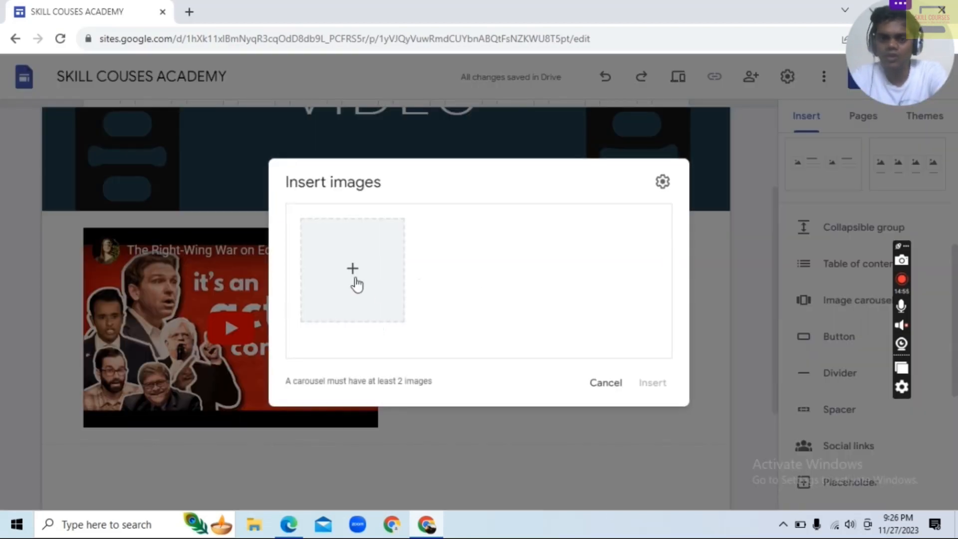
click(355, 275)
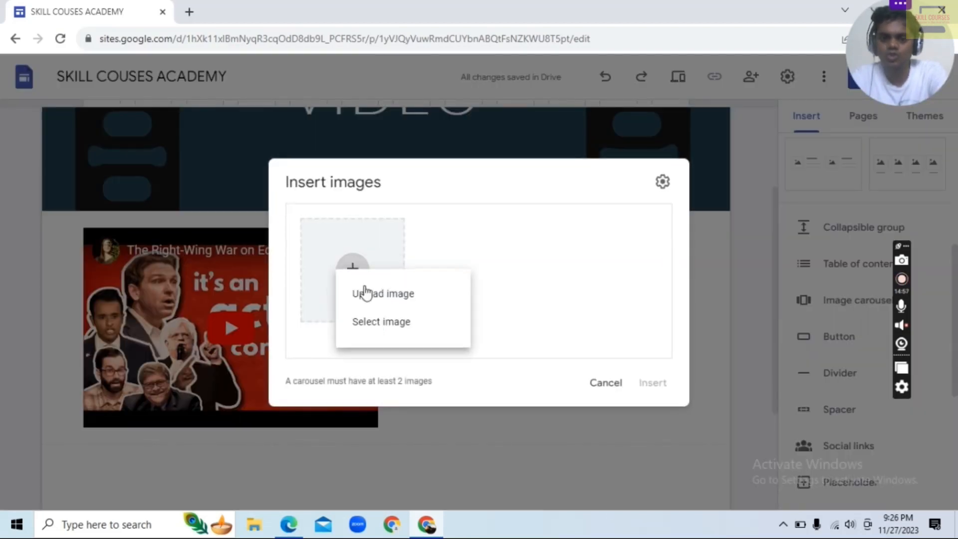
click(580, 239)
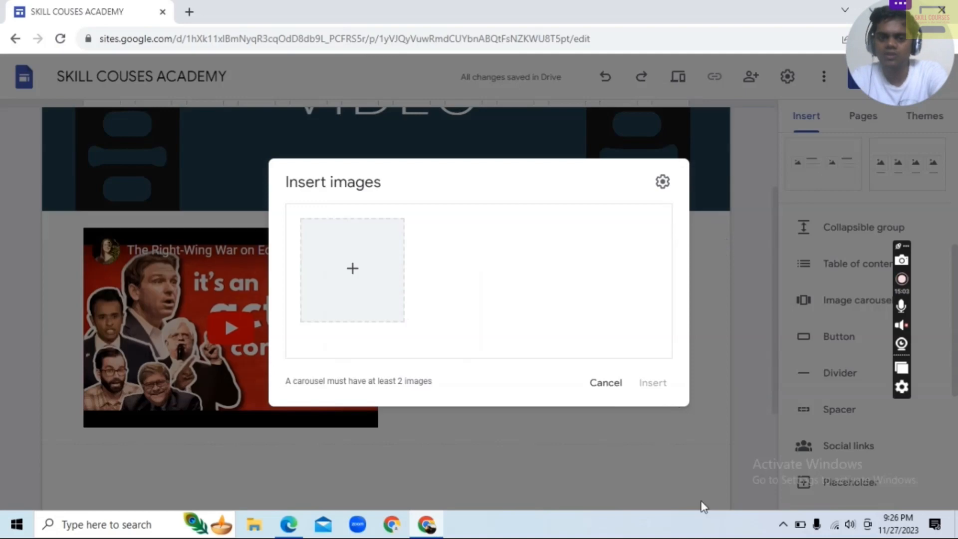
click(606, 383)
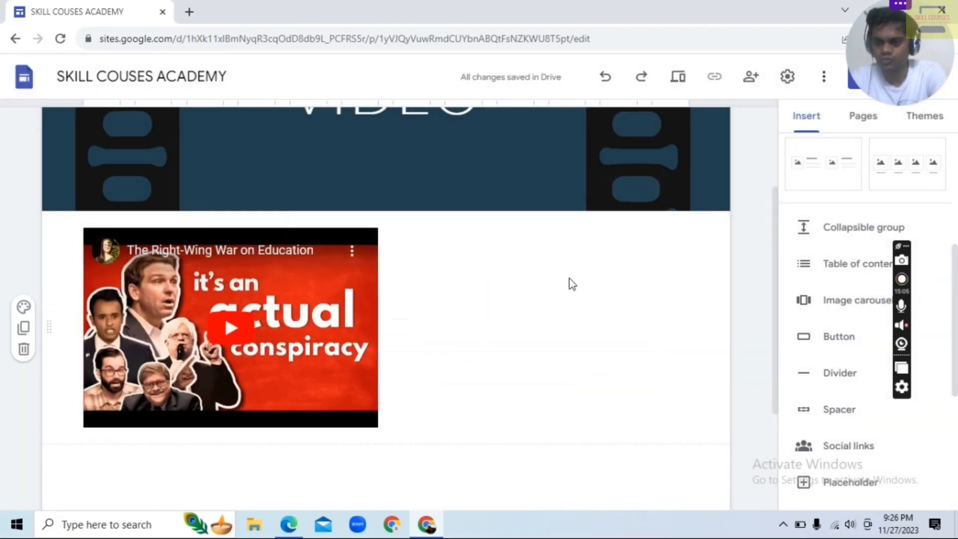
Review the headers of the Home, COURSES, CONTACT and VIDEO pages through the site's navigation
scroll(587, 305, up, 3)
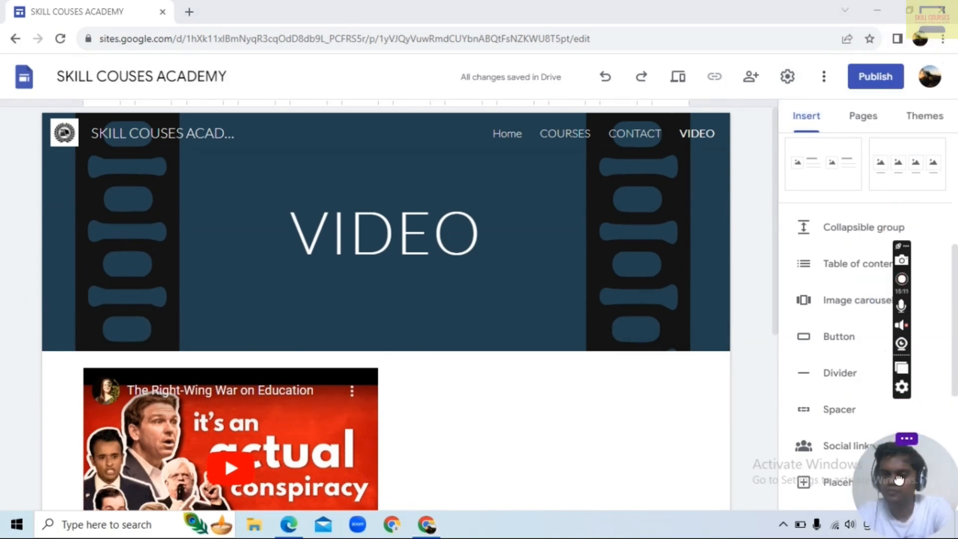
click(507, 134)
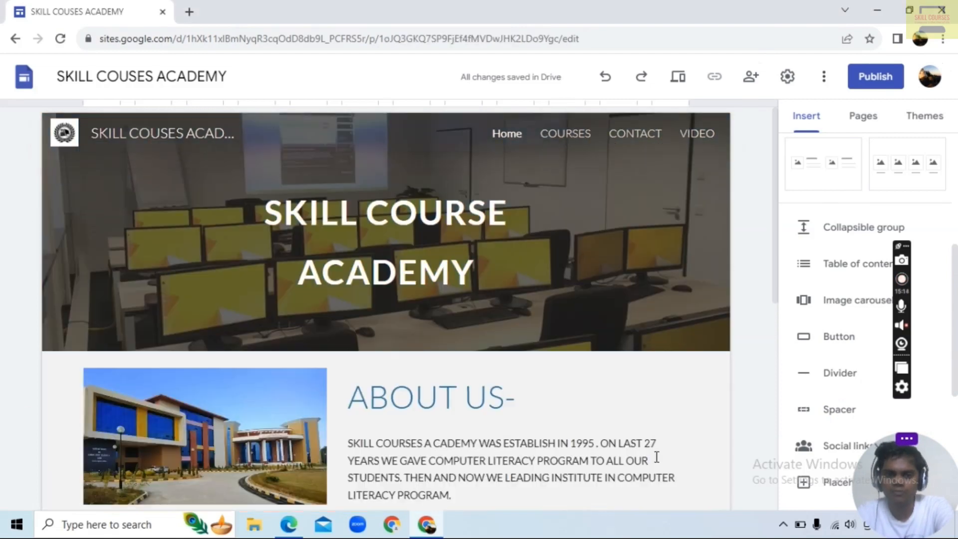
click(557, 140)
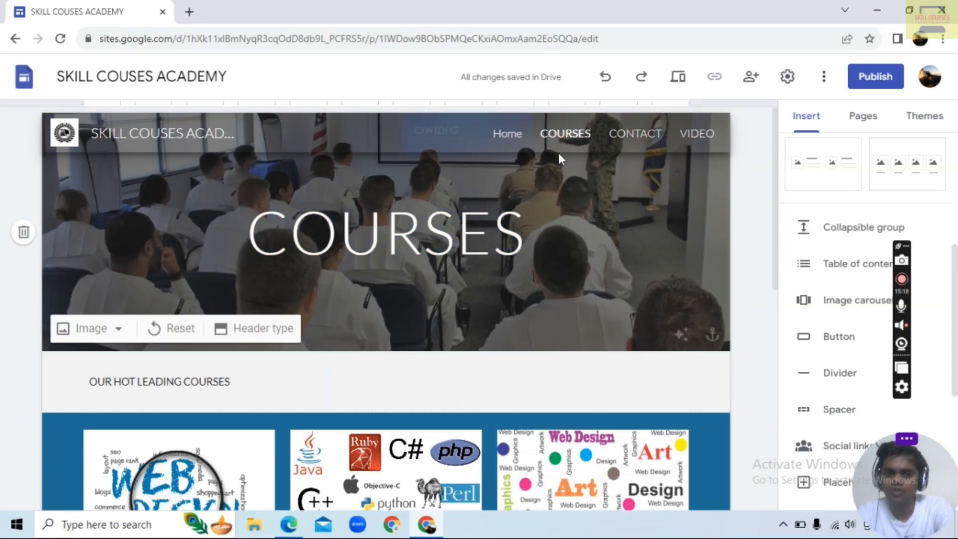
click(648, 143)
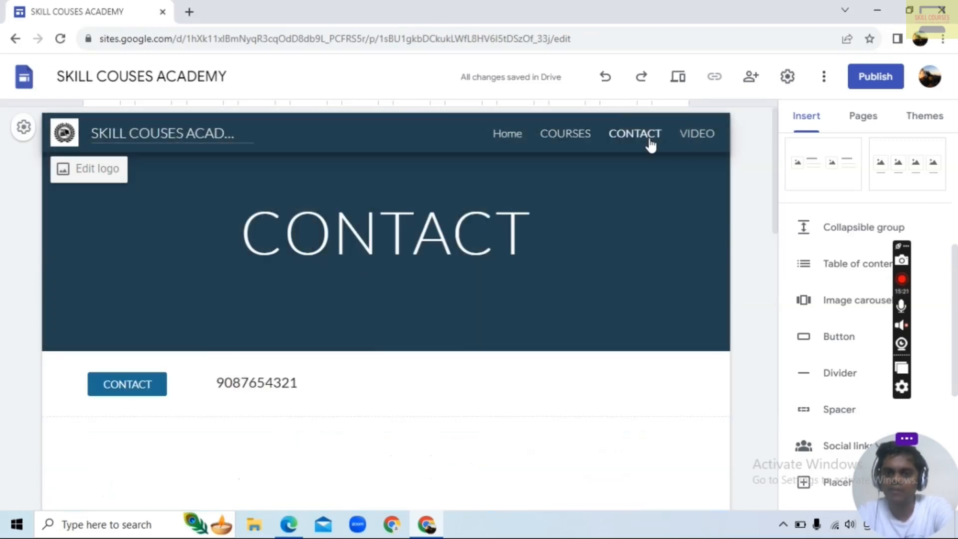
click(691, 136)
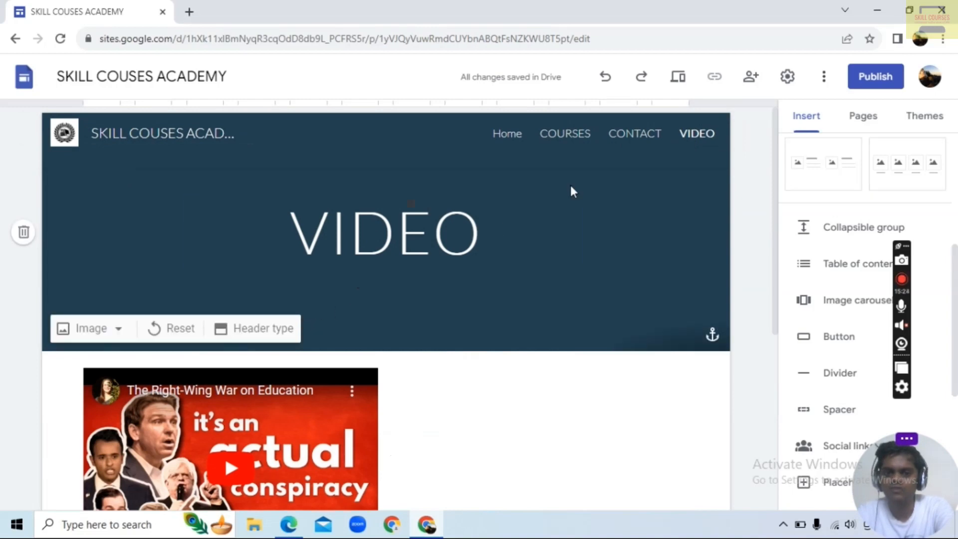
Set the VIDEO page's header background to the "VIDEO MARKETING" picture from an image search for "VIDEO PICTURES"
click(114, 330)
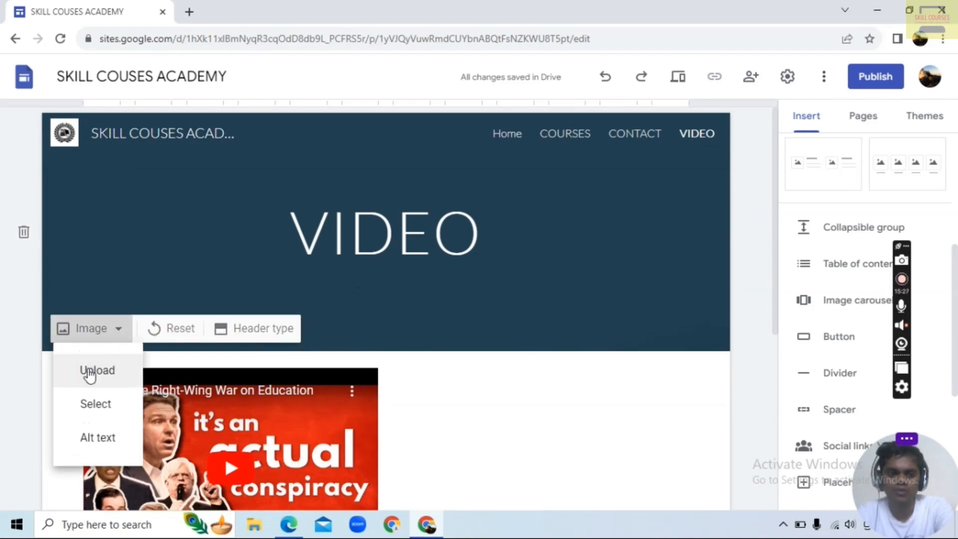
click(85, 410)
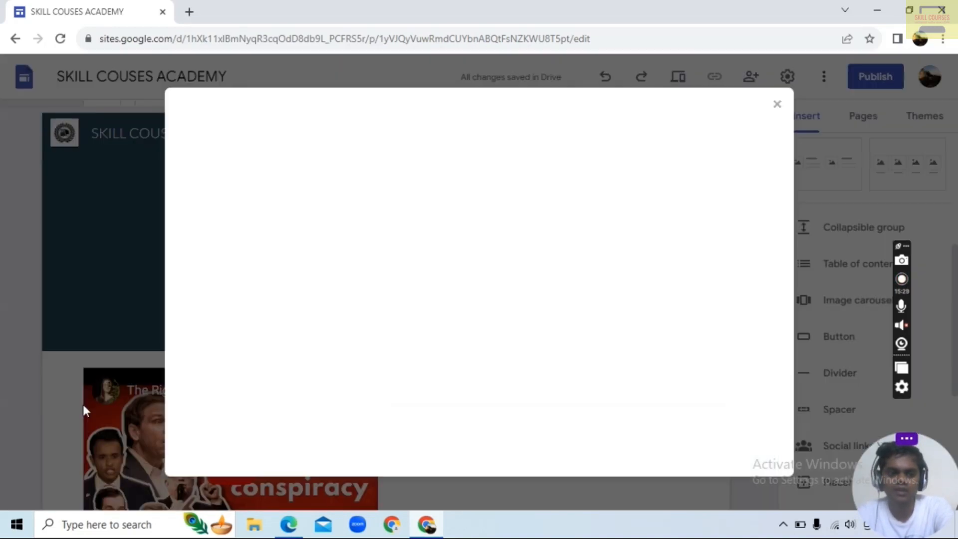
click(323, 151)
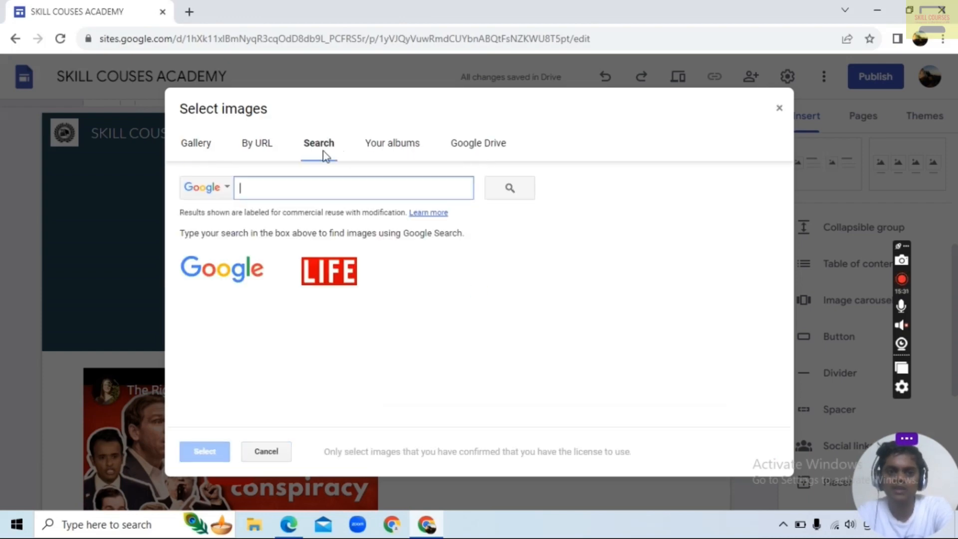
text(VIDEO PICTURES)
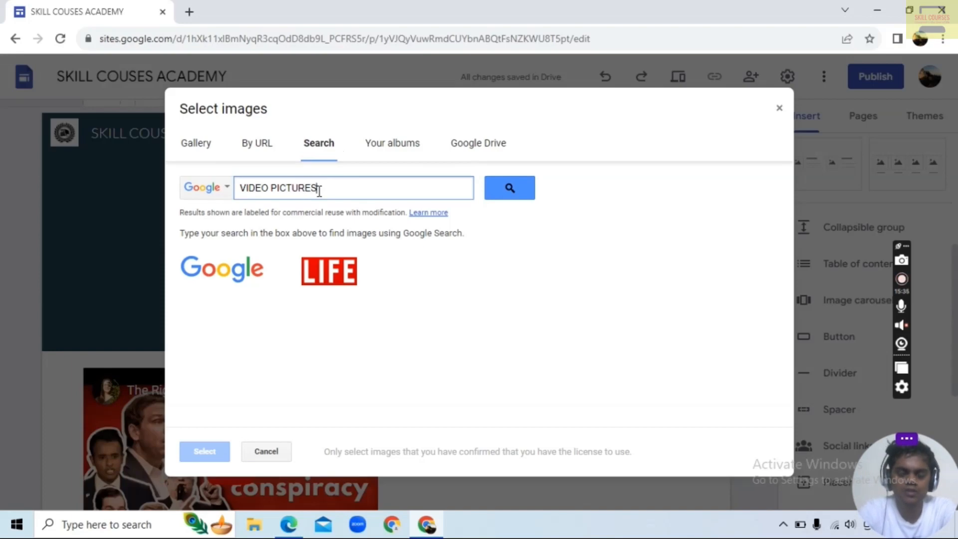
key(Return)
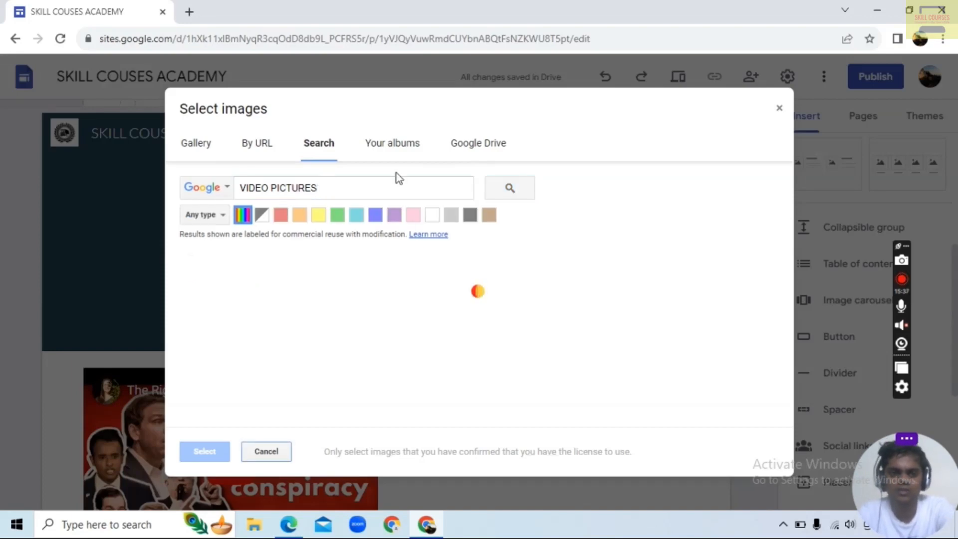
scroll(355, 316, down, 3)
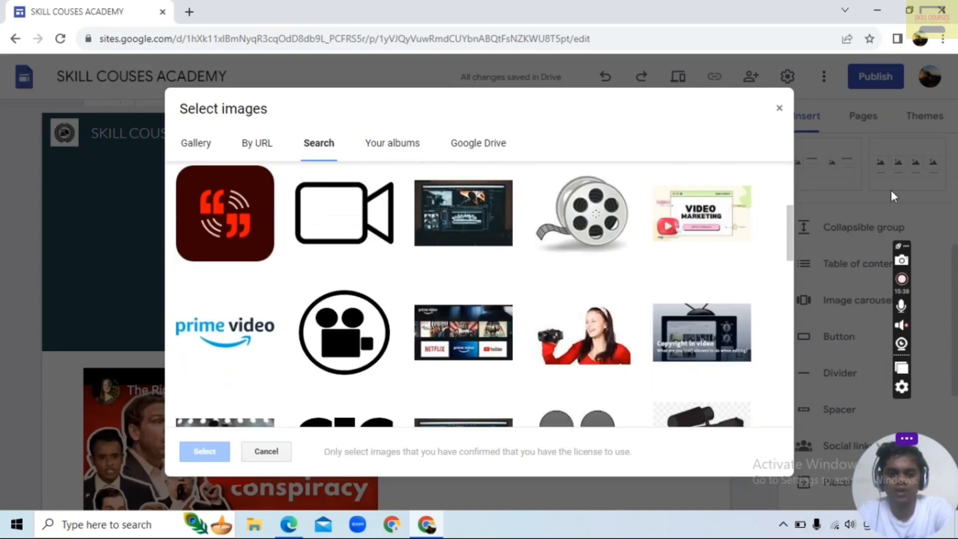
click(665, 199)
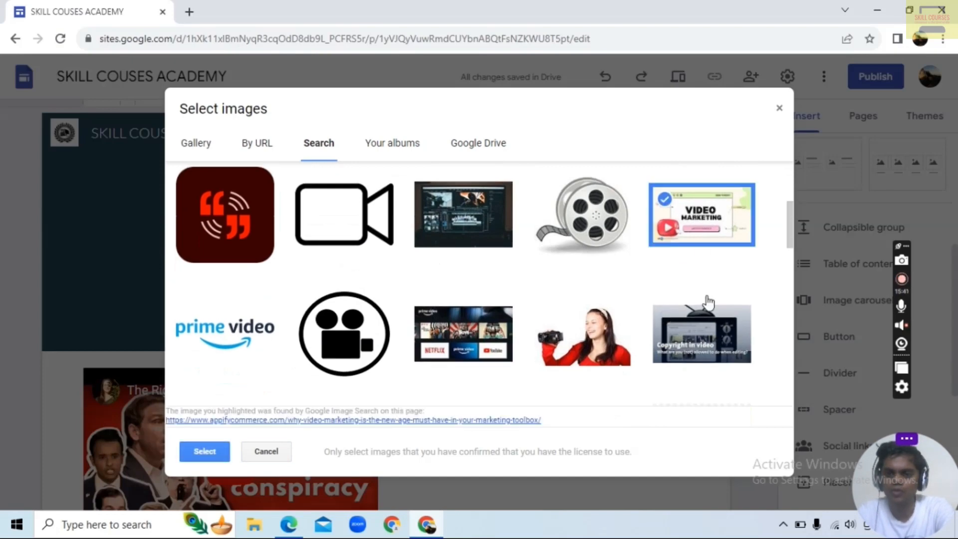
click(202, 451)
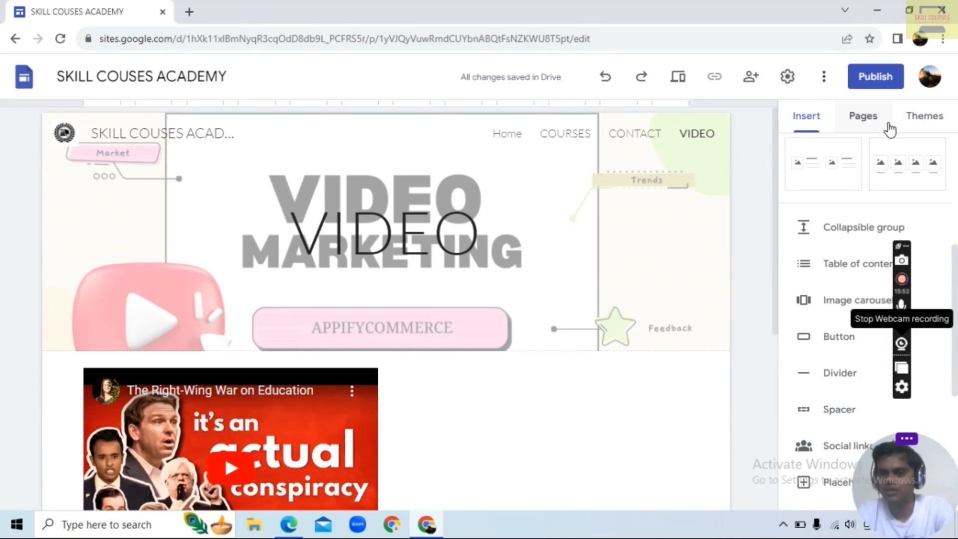
Review the site settings for navigation, brand images, viewer tools, custom domains including the domain setup form, analytics and the announcement banner
click(788, 77)
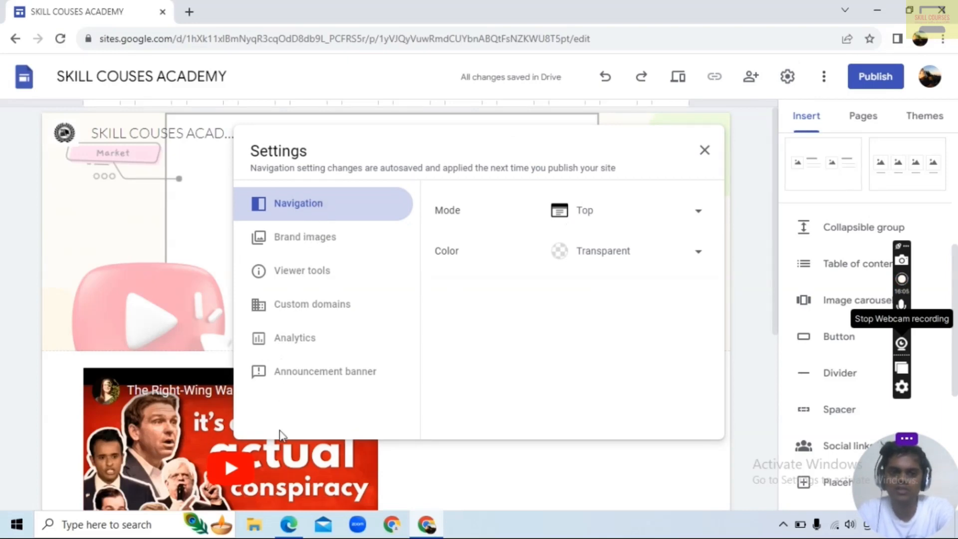
click(302, 244)
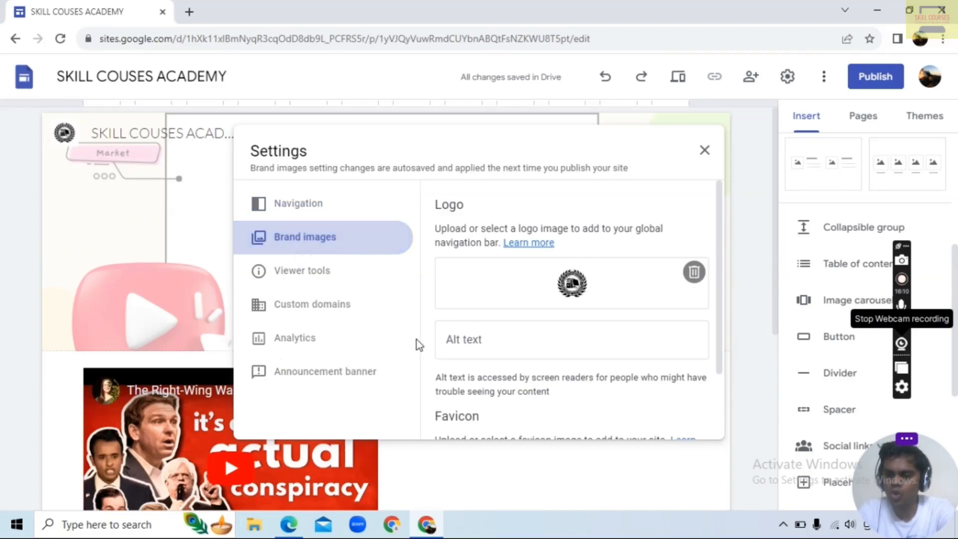
click(317, 271)
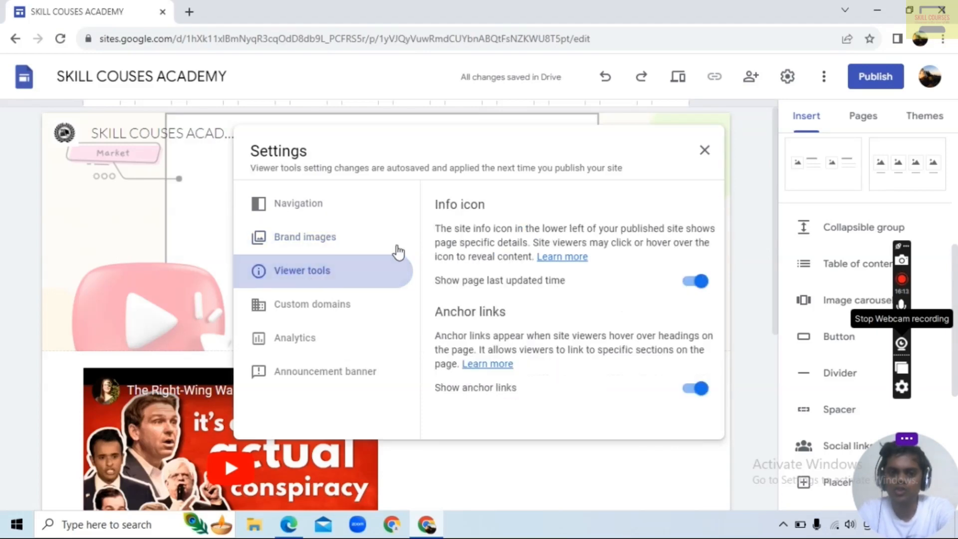
click(309, 310)
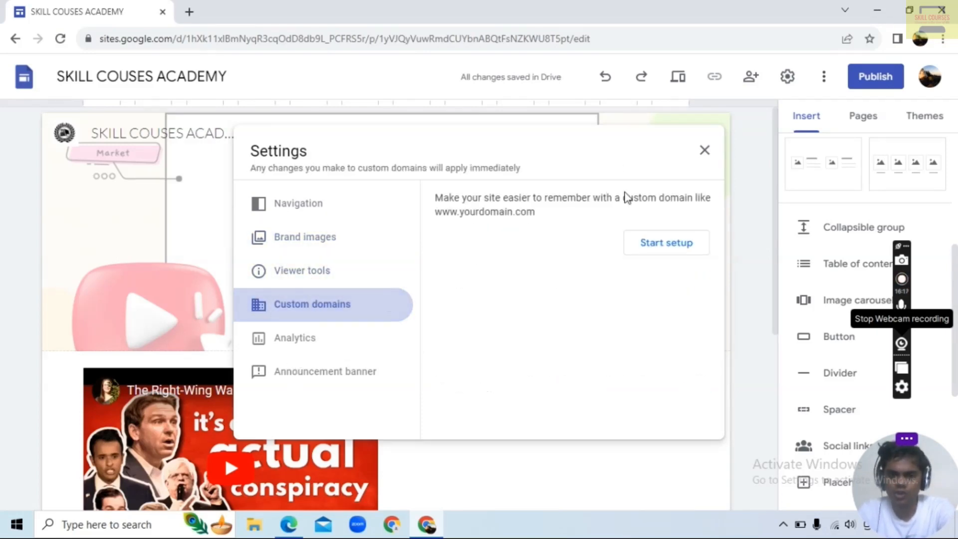
click(670, 243)
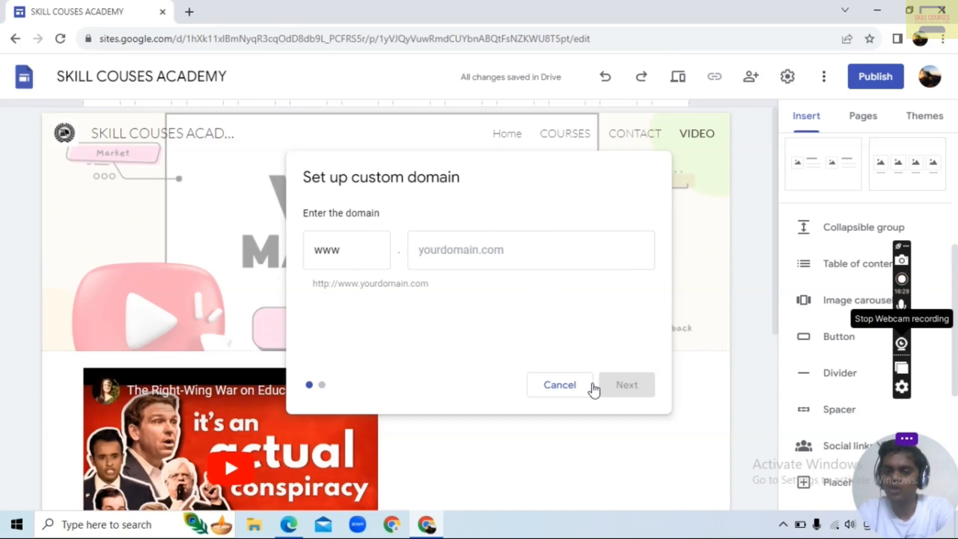
click(573, 387)
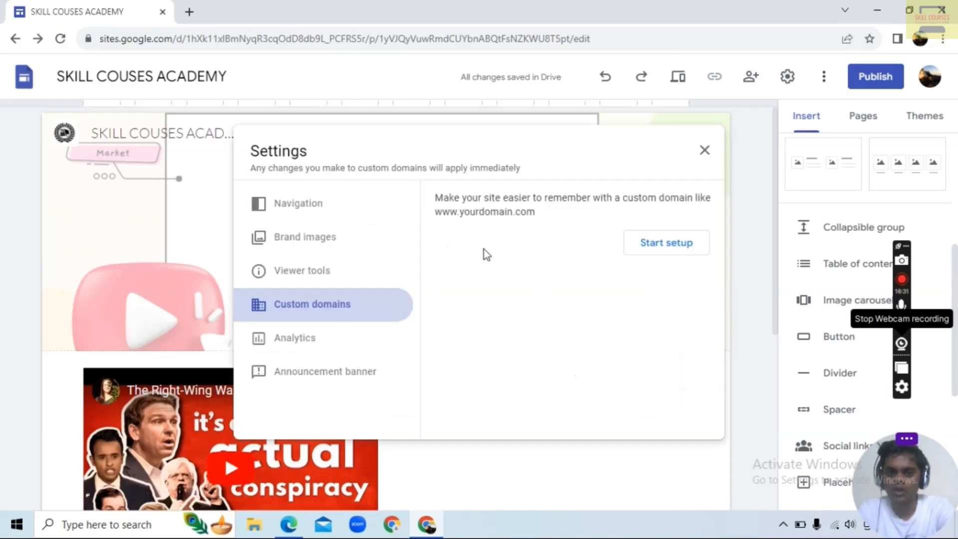
click(293, 343)
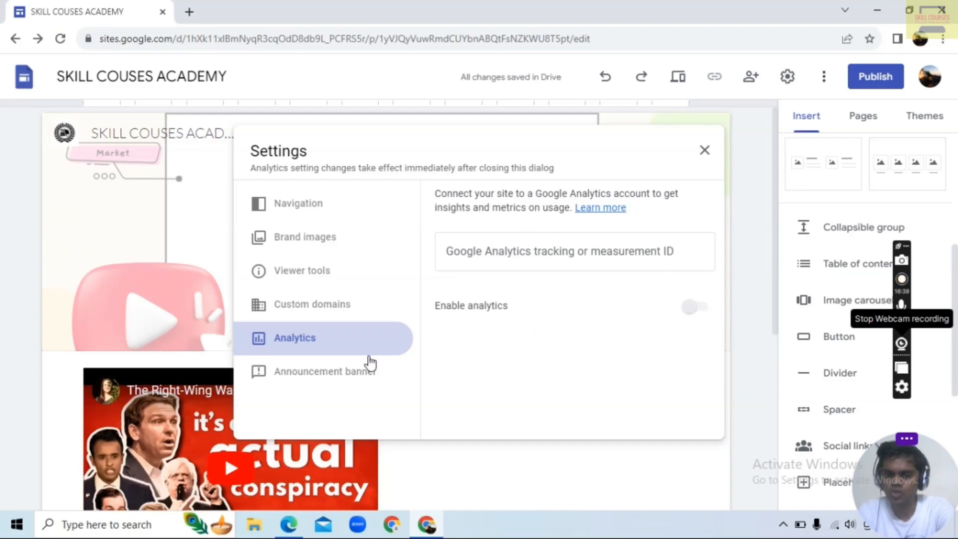
click(326, 377)
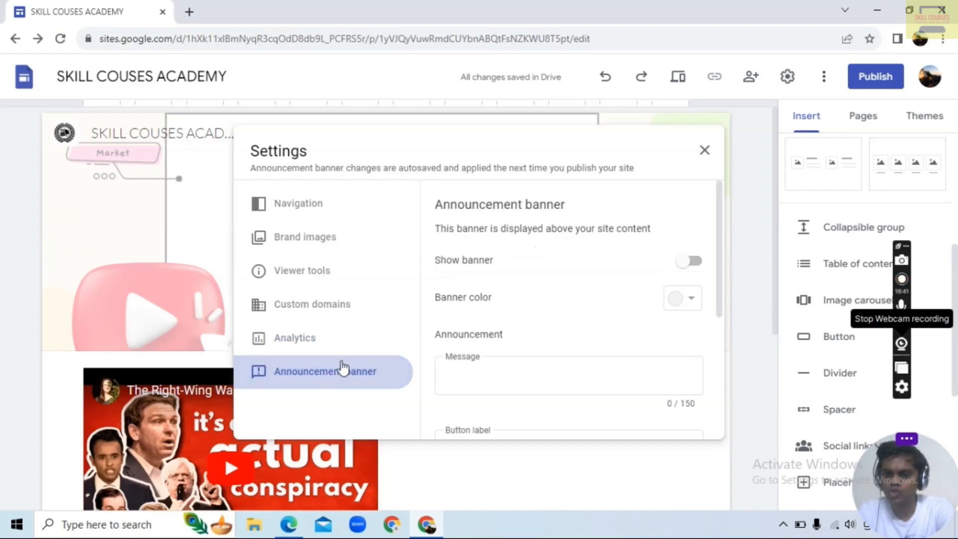
click(705, 150)
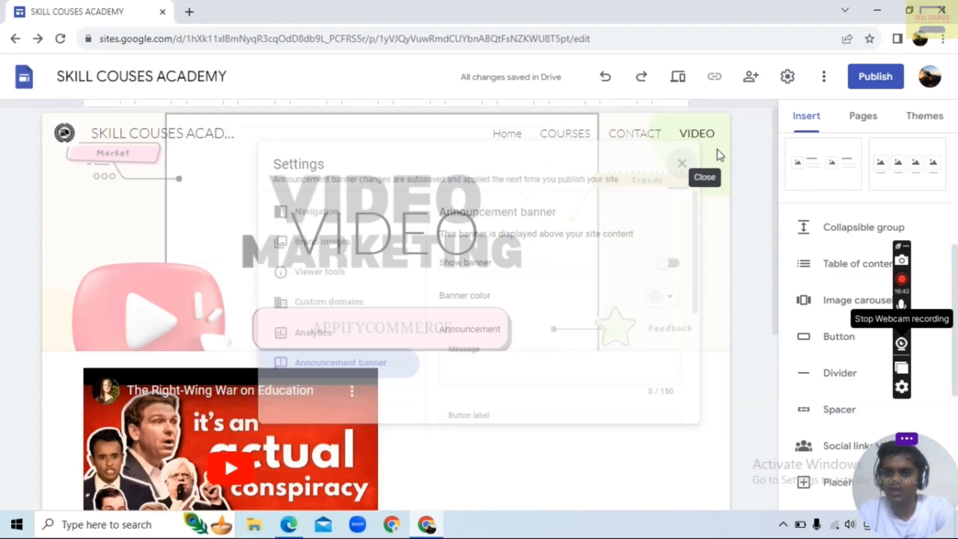